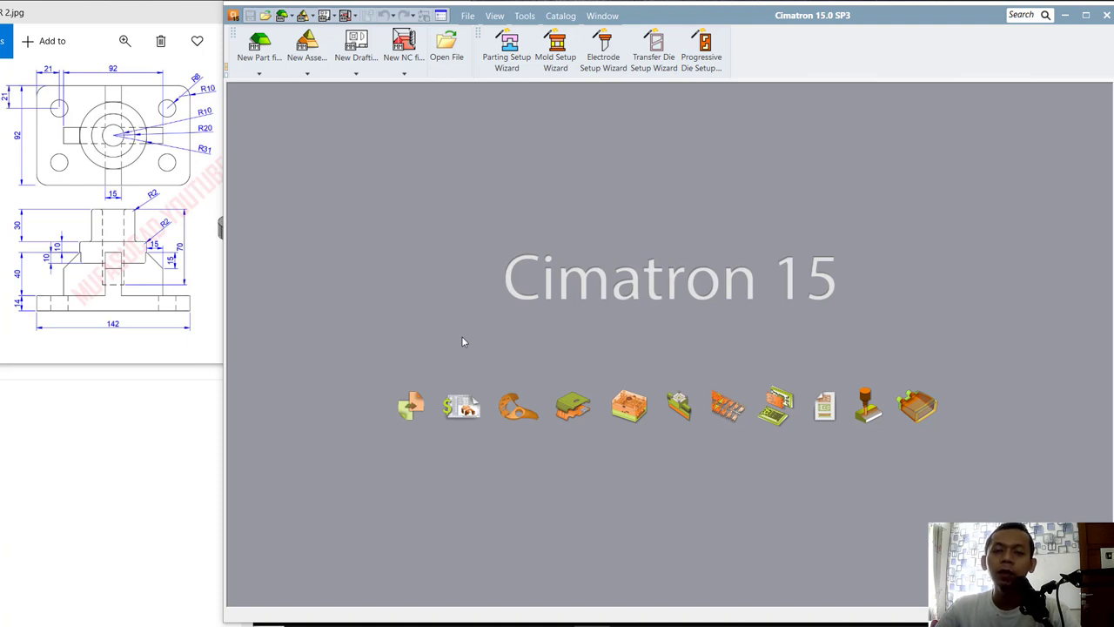
- Create a new part file in millimetre units (Part5)
click(259, 73)
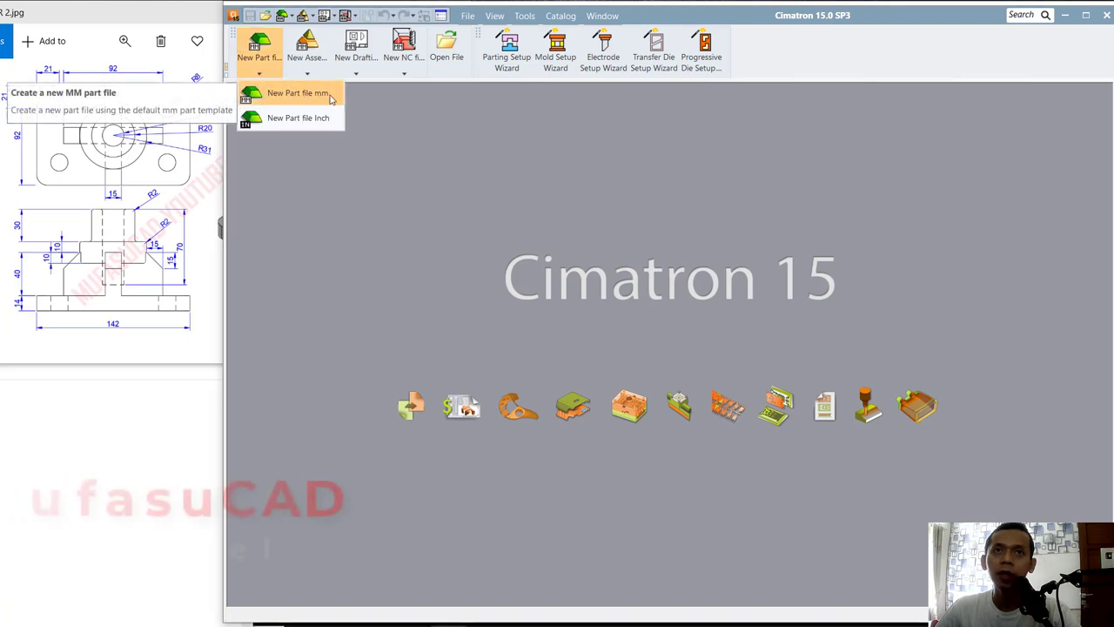
click(297, 93)
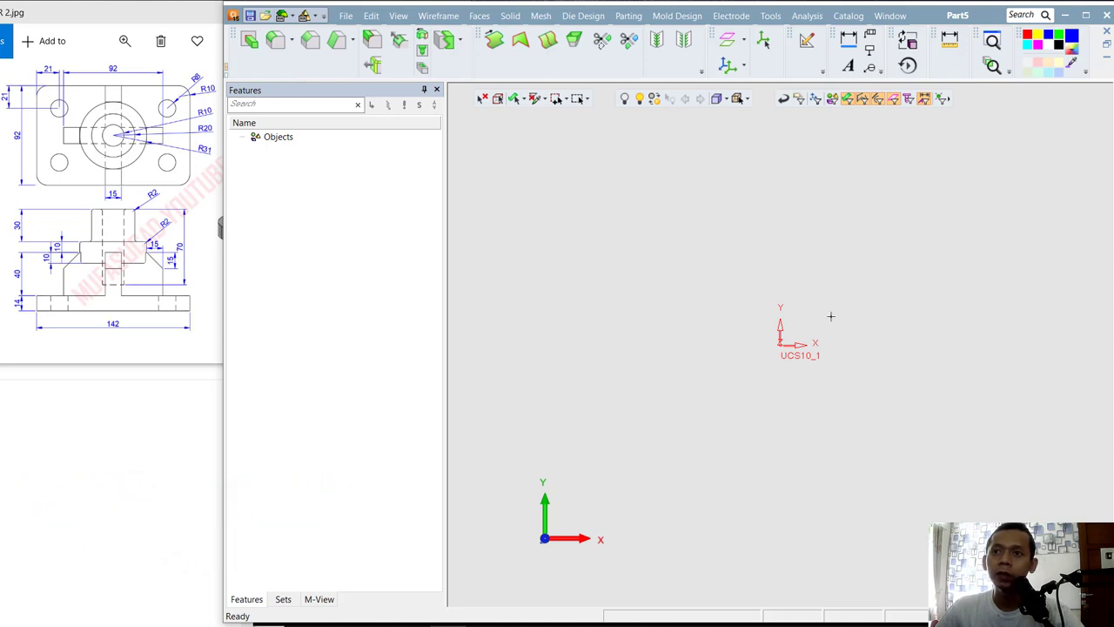
- Turn the empty part to the front view and start a new sketch awaiting its plane
mouse_move(820, 322)
middle_down()
mouse_move(795, 380)
mouse_move(841, 374)
mouse_move(825, 320)
middle_up()
scroll(810, 328, up, 5)
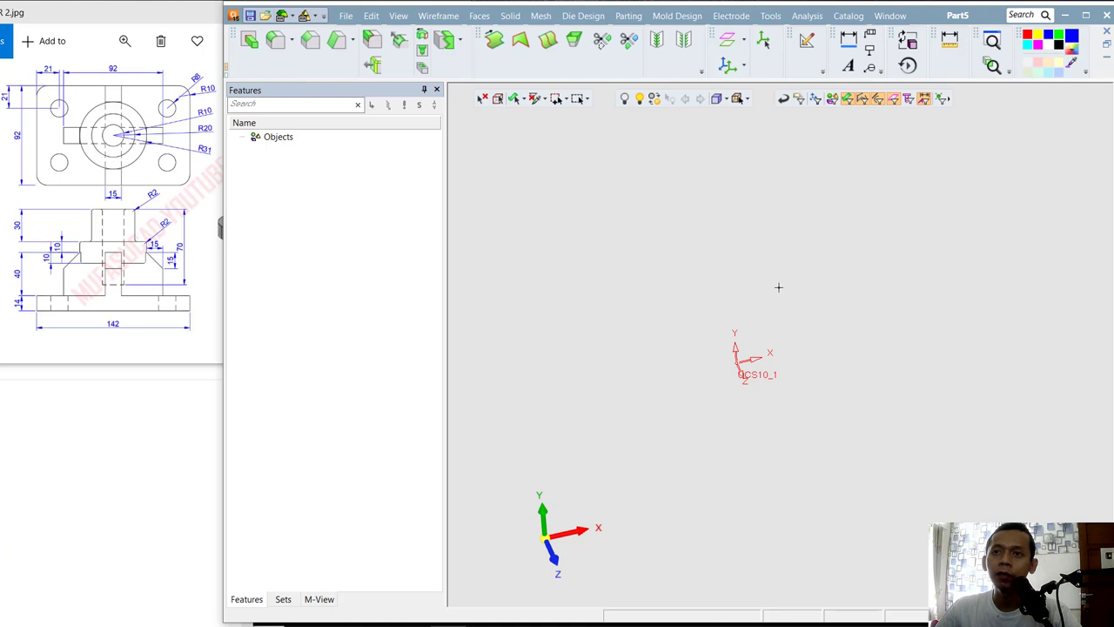
mouse_move(541, 520)
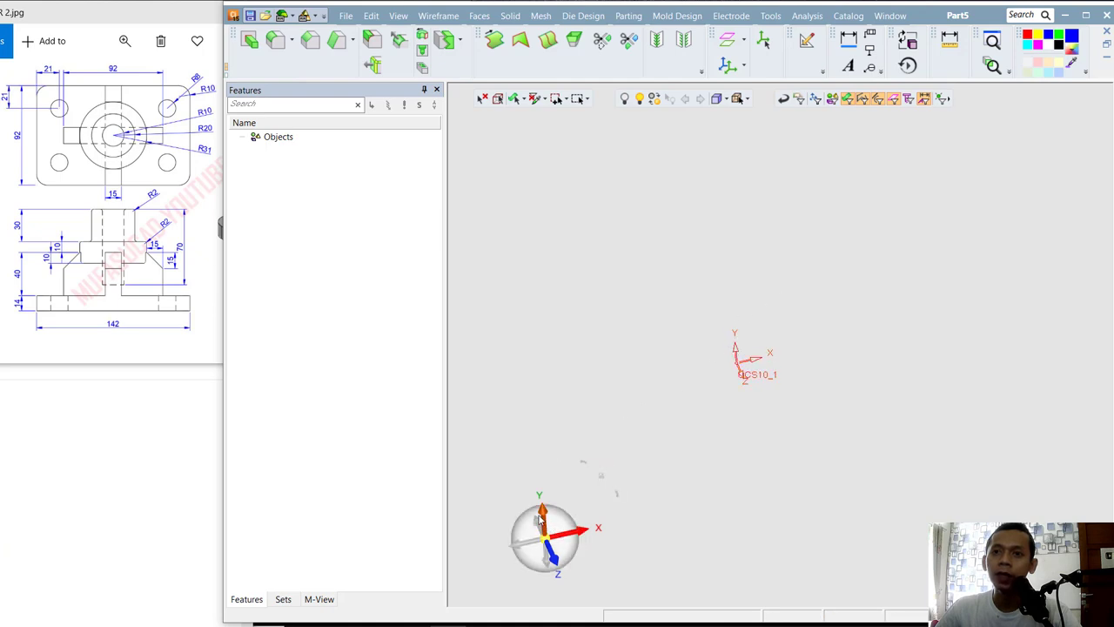
click(543, 517)
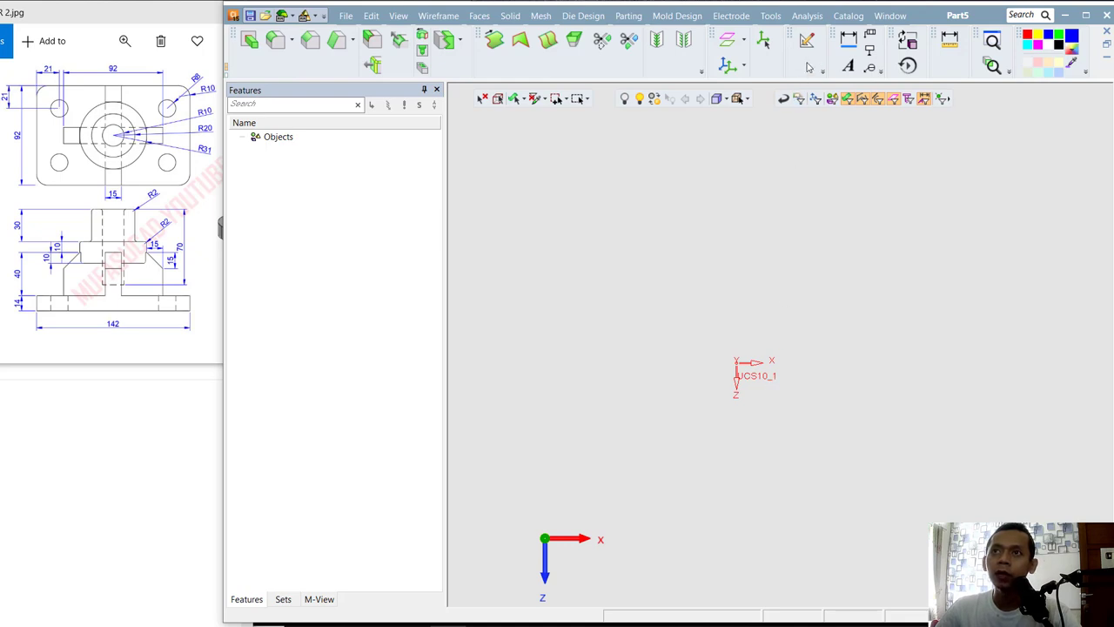
click(808, 43)
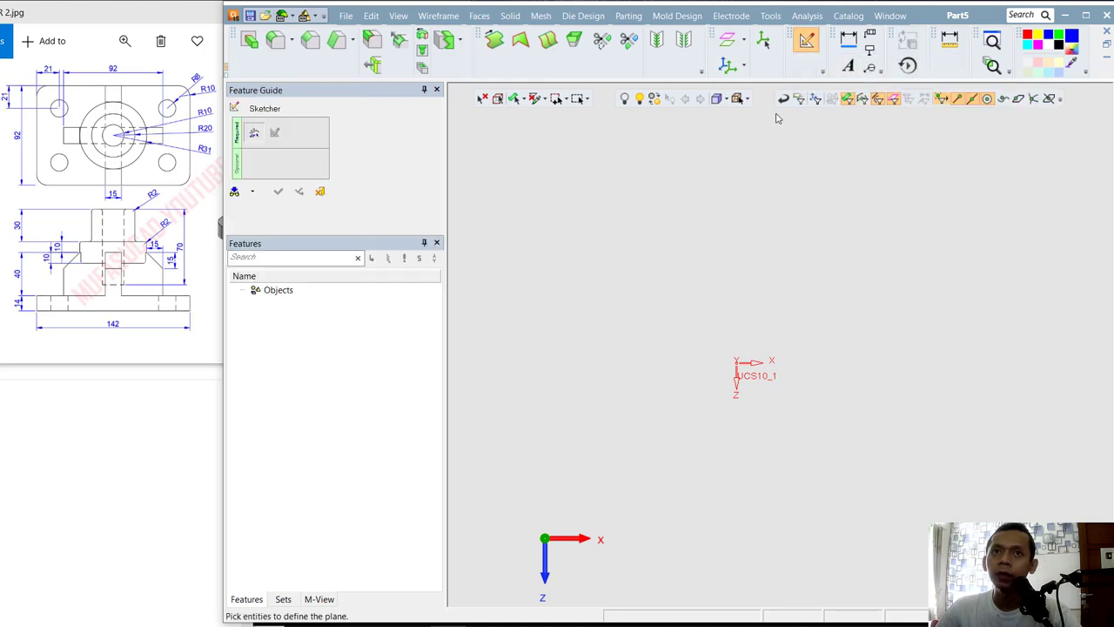
- On the UCS plane, draw a rectangle starting at the origin
click(736, 392)
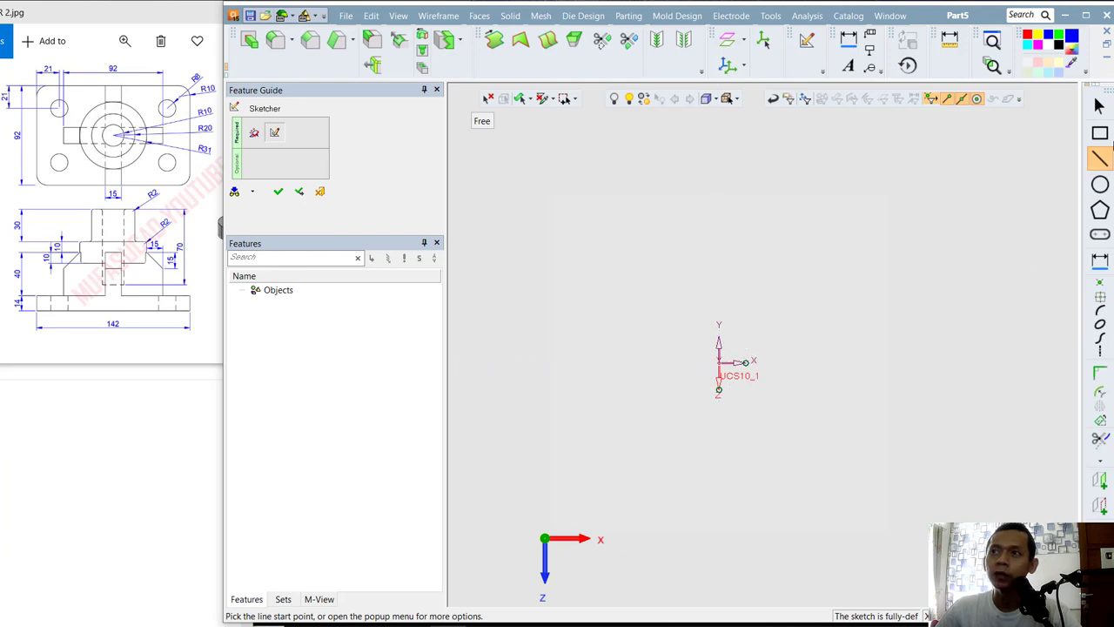
click(1099, 135)
click(719, 362)
click(851, 269)
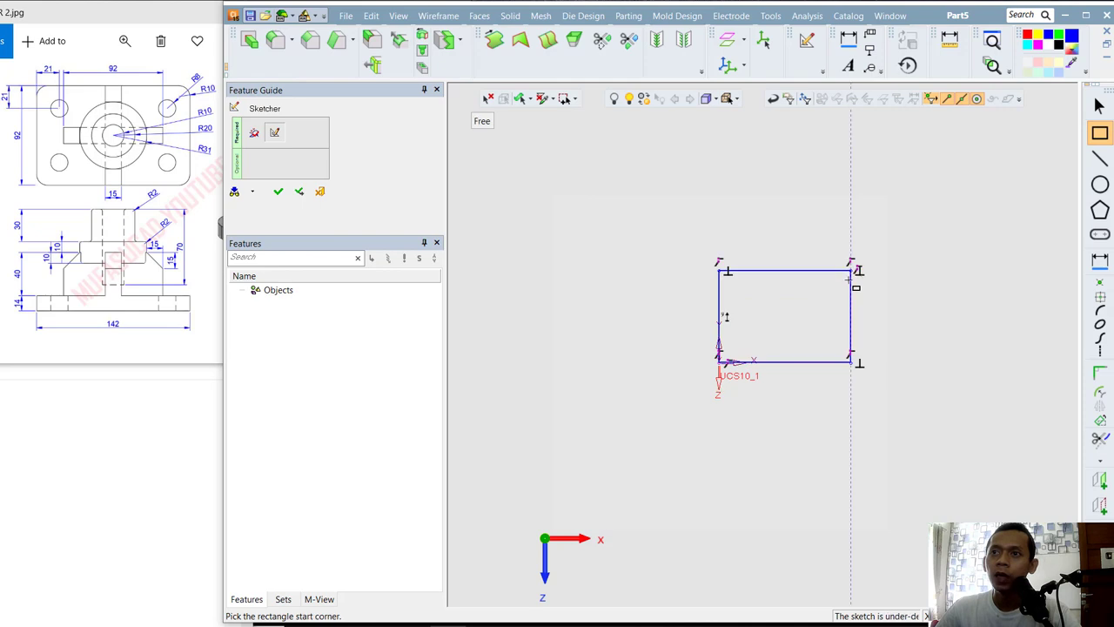
- Dimension the rectangle's top edge to 142 and right edge to 92
click(1100, 260)
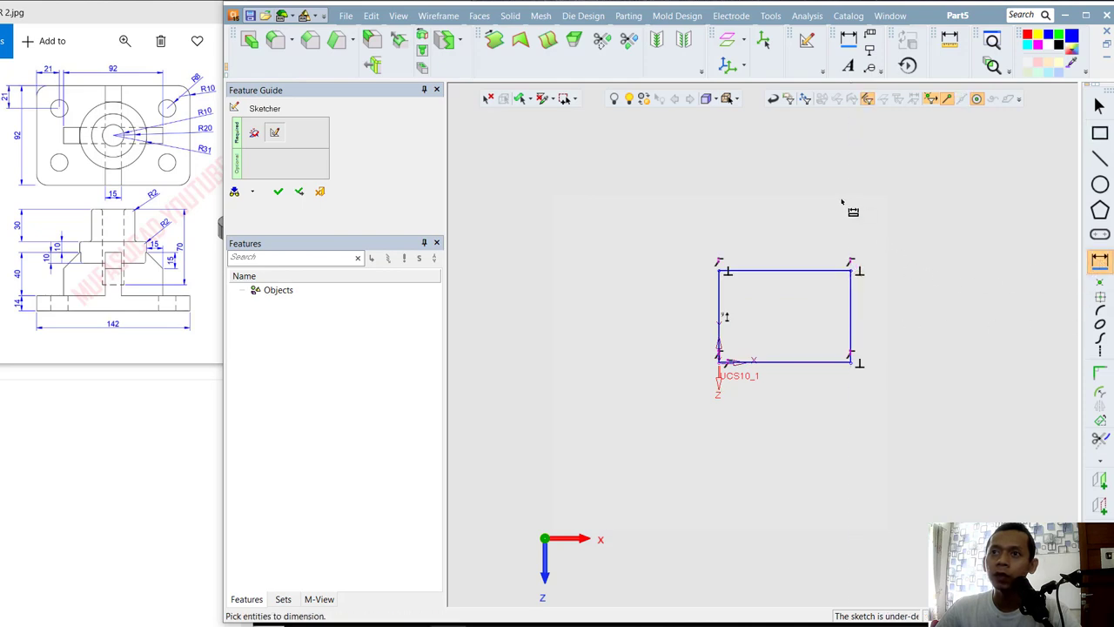
click(785, 271)
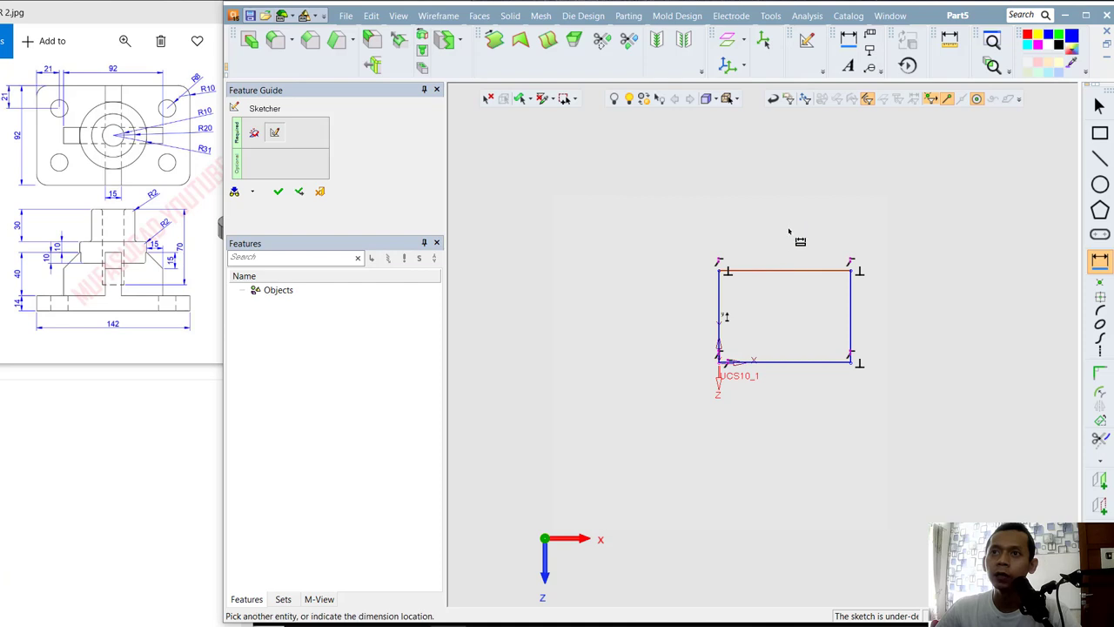
click(790, 231)
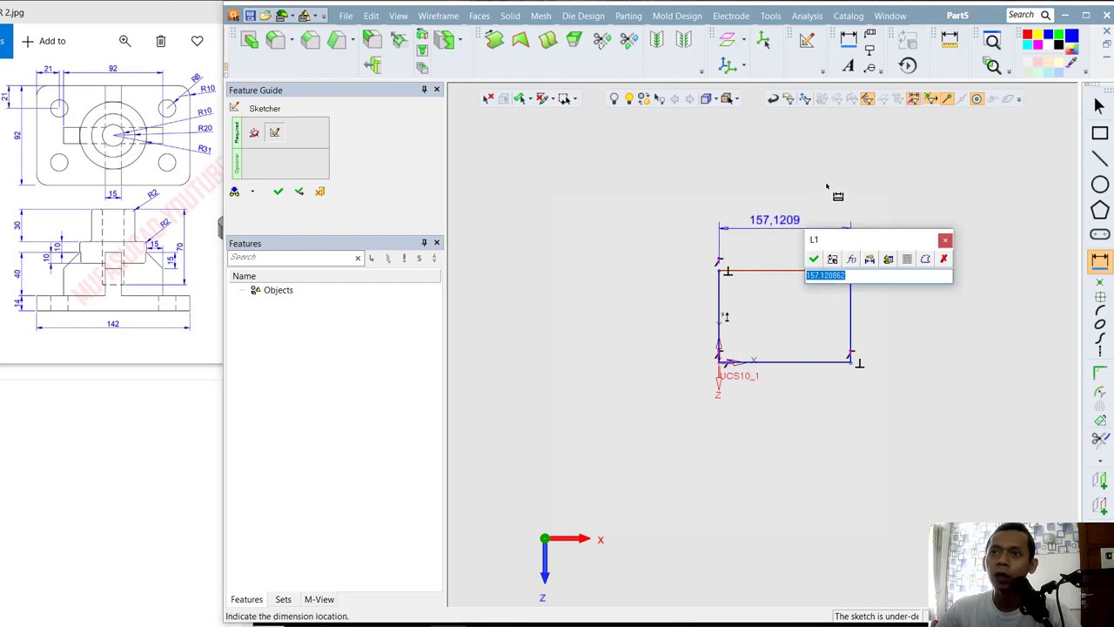
text(142)
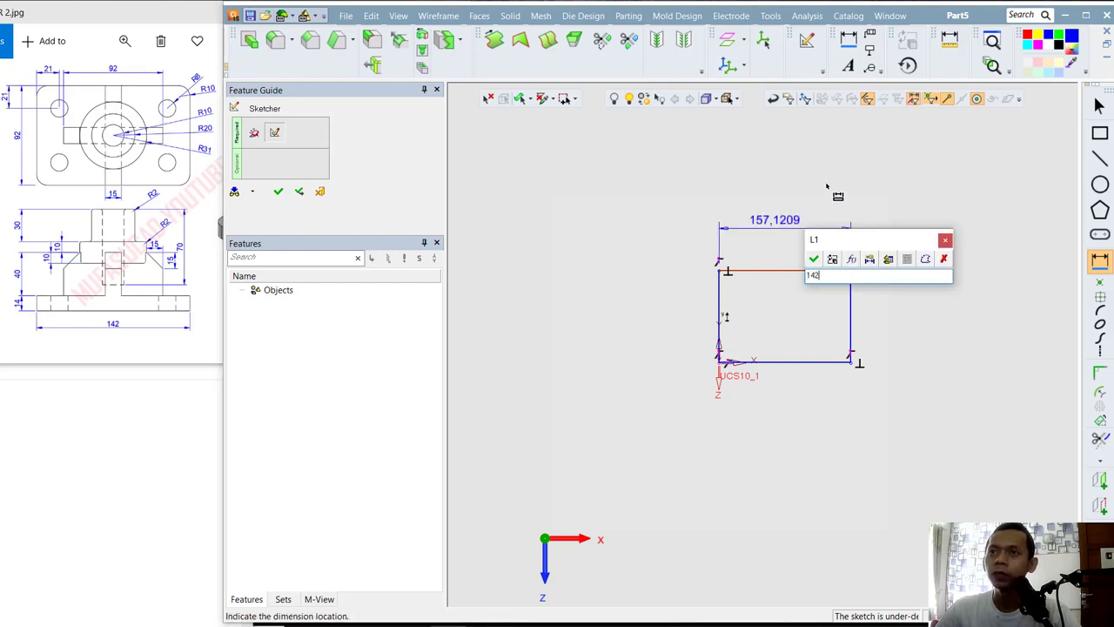
key(Return)
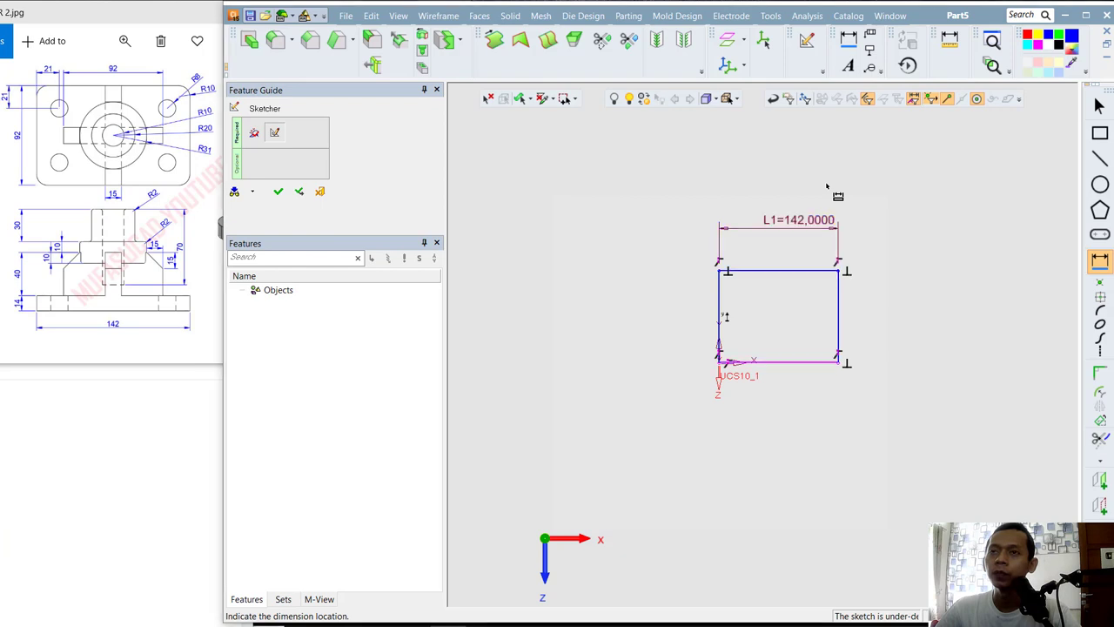
click(839, 303)
click(874, 306)
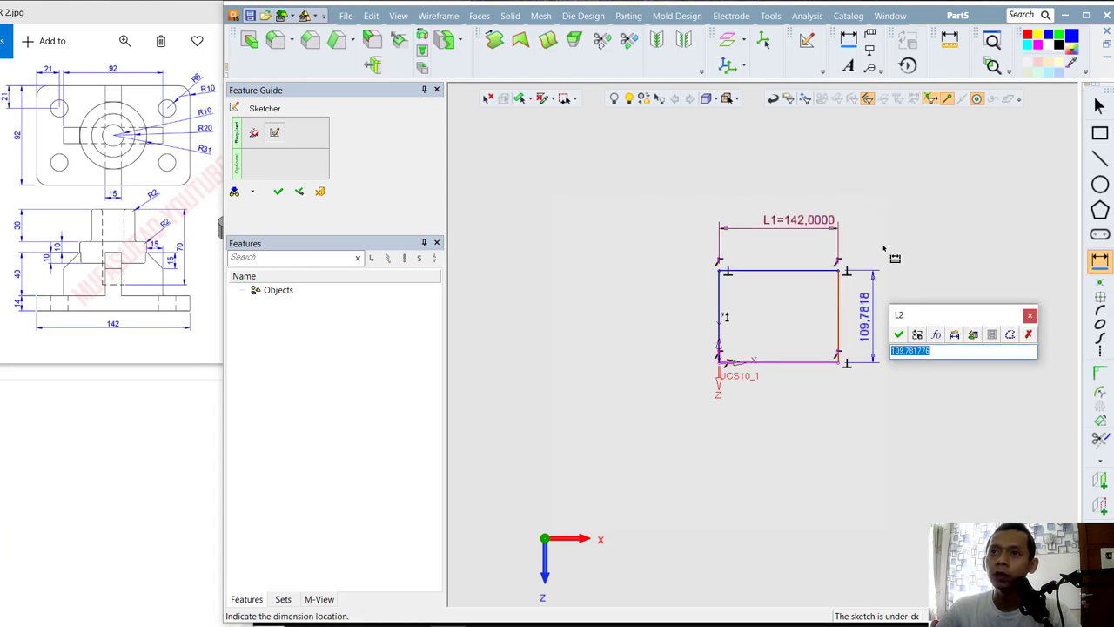
text(92)
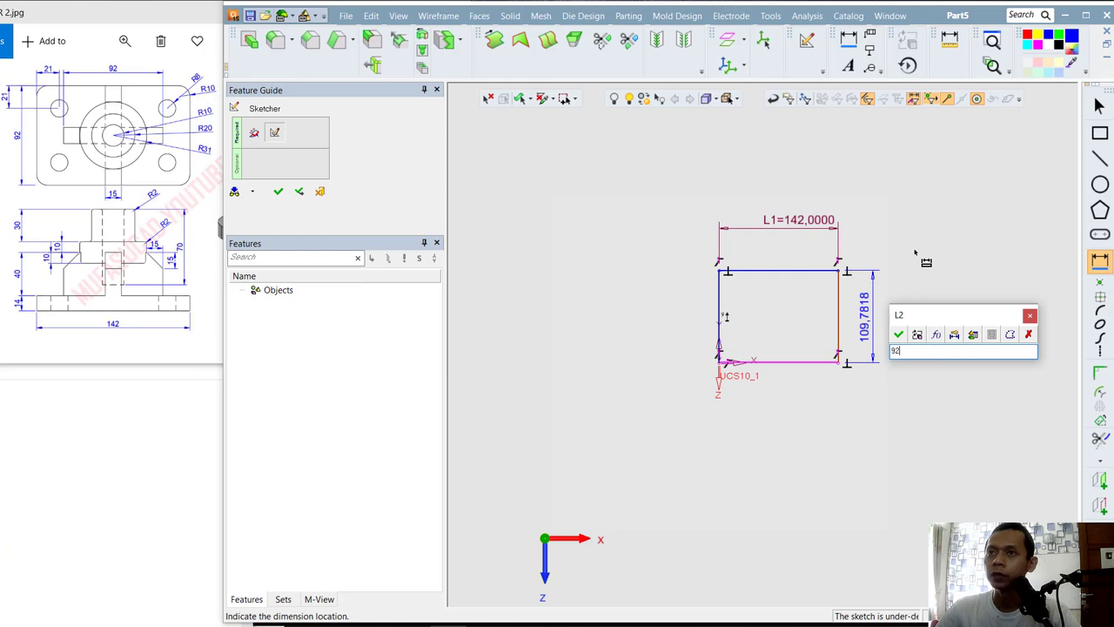
key(Return)
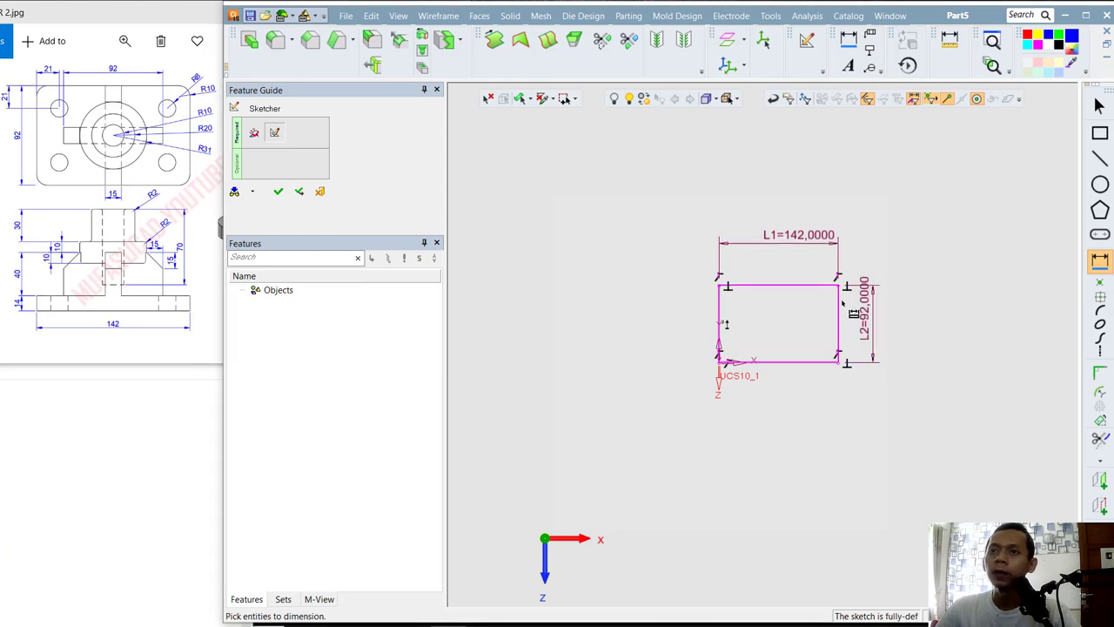
scroll(796, 317, up, 3)
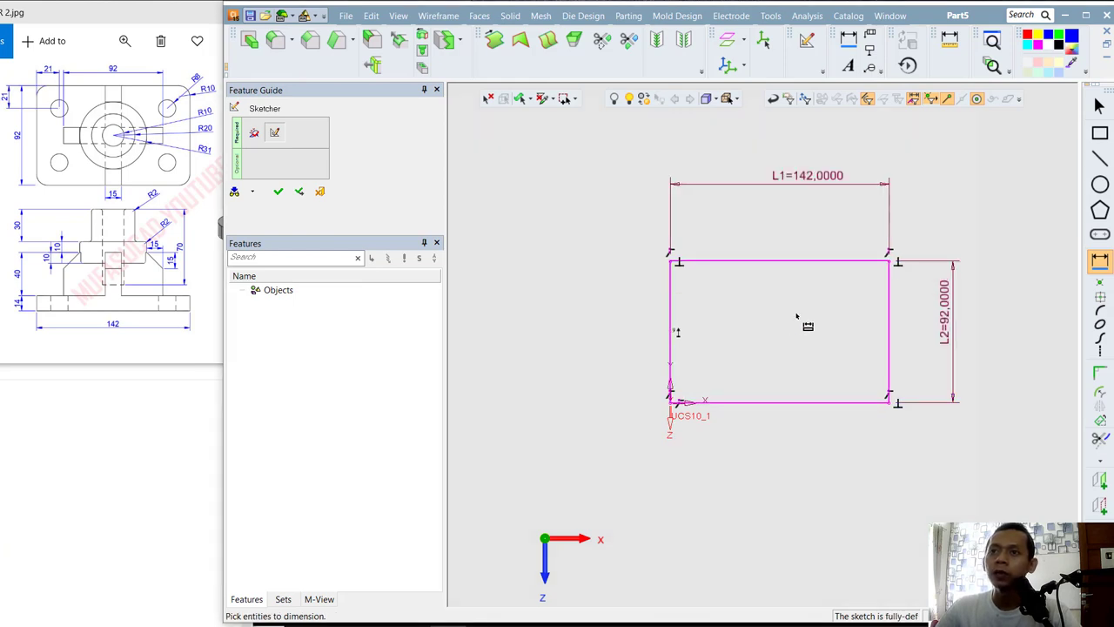
scroll(803, 313, up, 2)
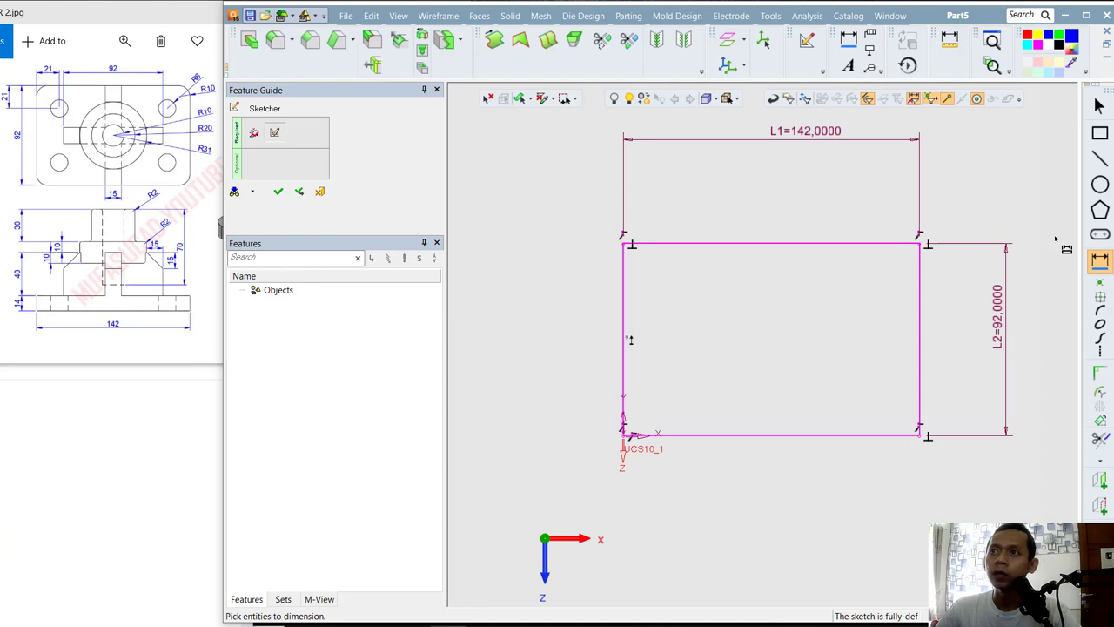
click(1099, 184)
- Draw four circles, one near each corner of the rectangle
click(661, 281)
click(679, 293)
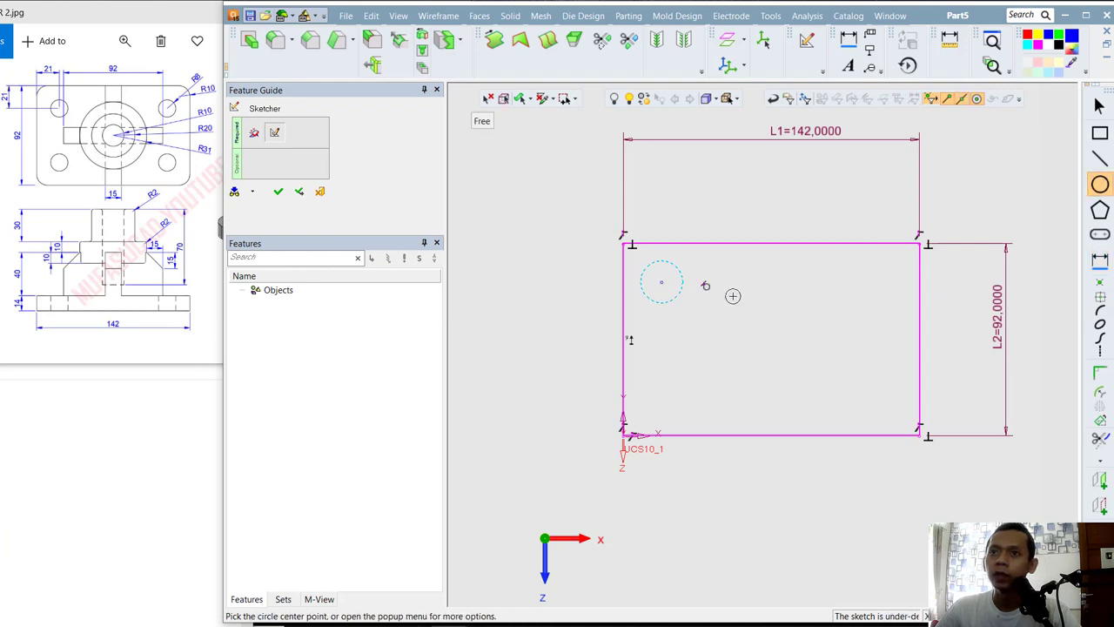
click(855, 280)
click(856, 302)
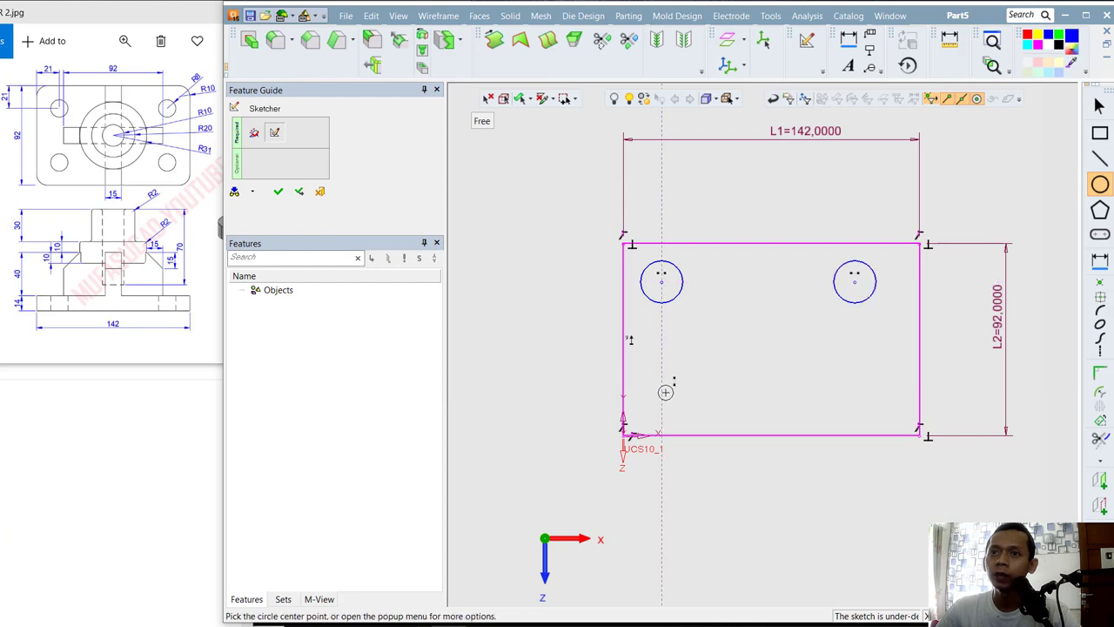
click(662, 398)
click(684, 399)
click(854, 398)
click(877, 397)
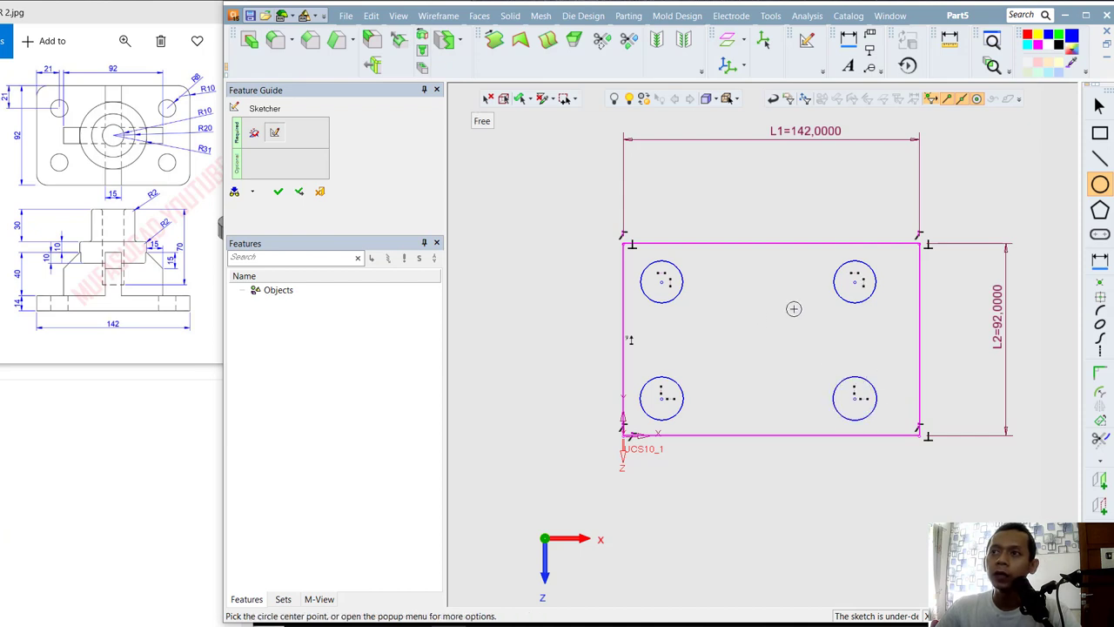
- Dimension the top-left and top-right circles to diameter 16
click(1099, 260)
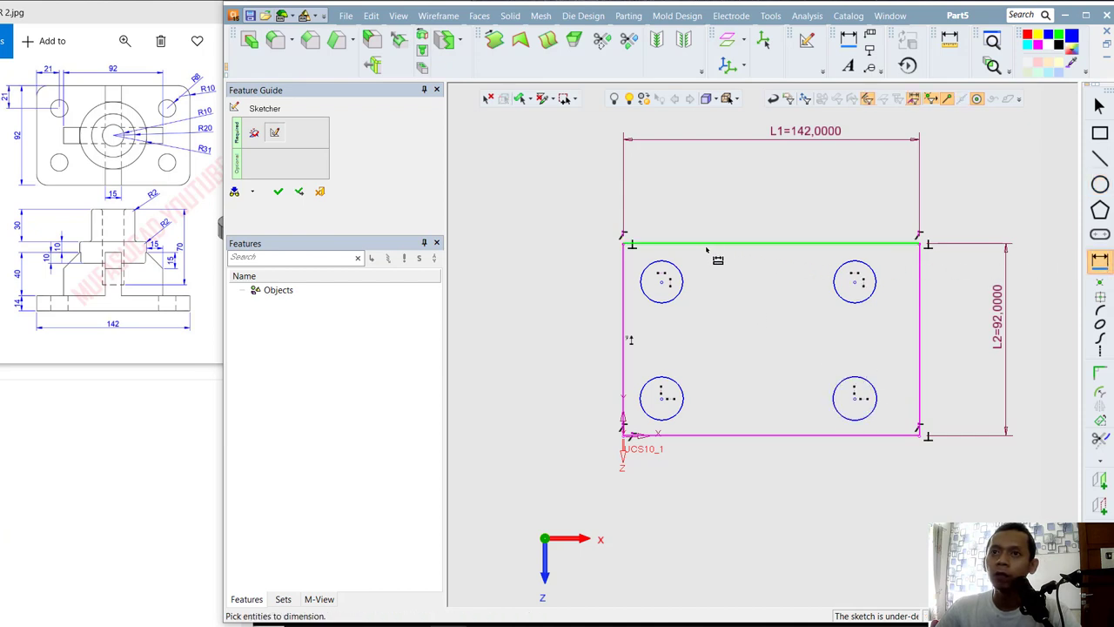
click(673, 266)
click(695, 225)
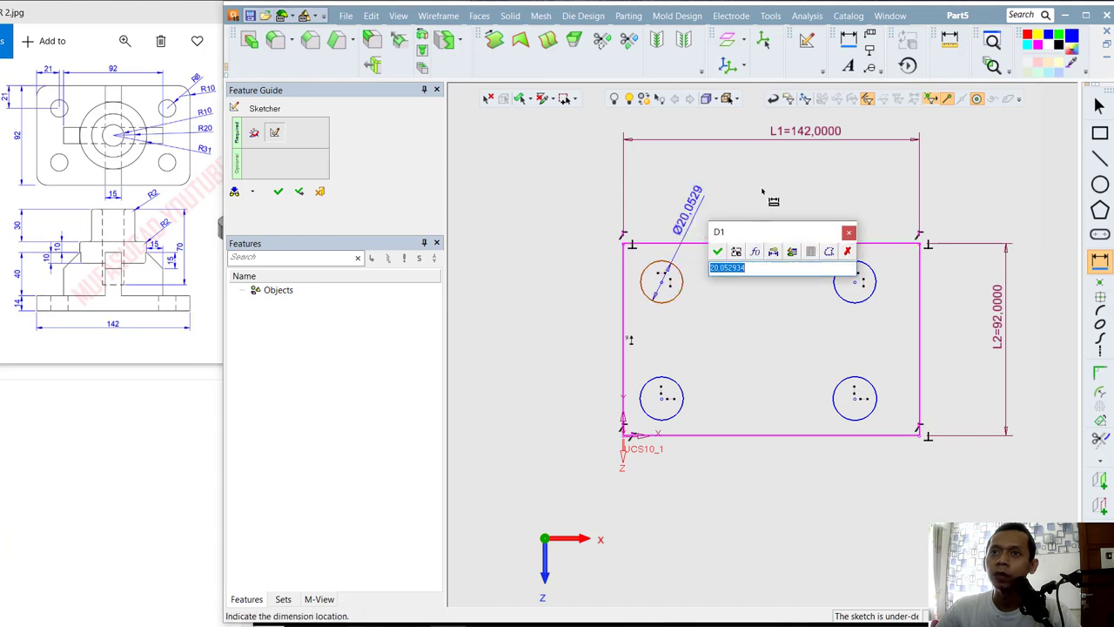
text(16)
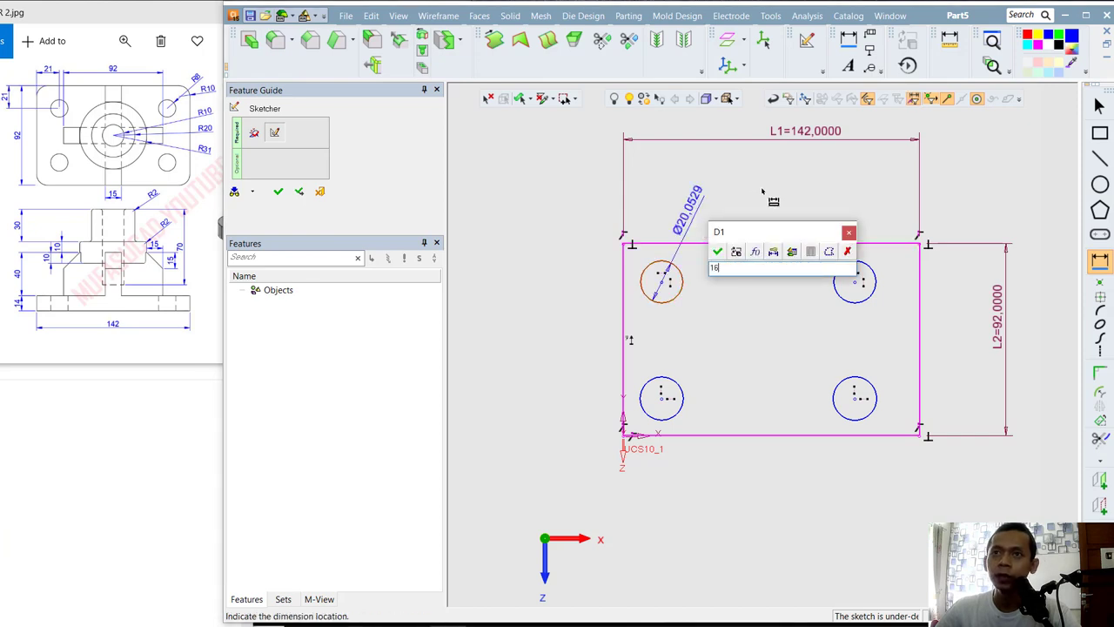
key(Return)
click(872, 277)
click(850, 213)
text(16)
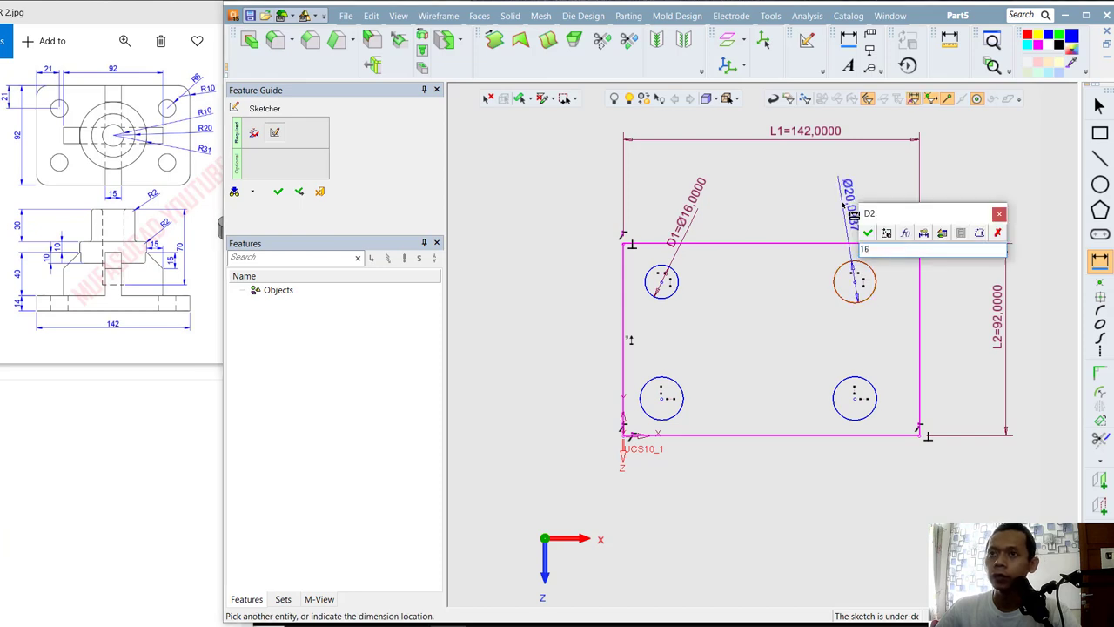
key(Return)
- Dimension the bottom-right and bottom-left circles to diameter 16
click(835, 385)
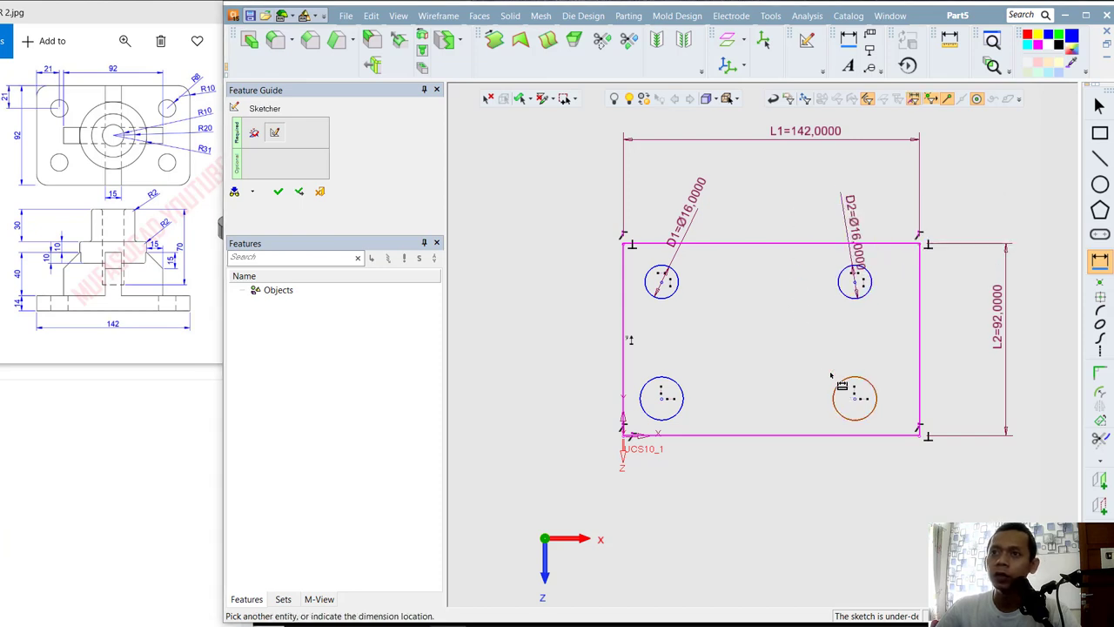
click(788, 322)
text(16)
key(Return)
click(671, 381)
click(722, 320)
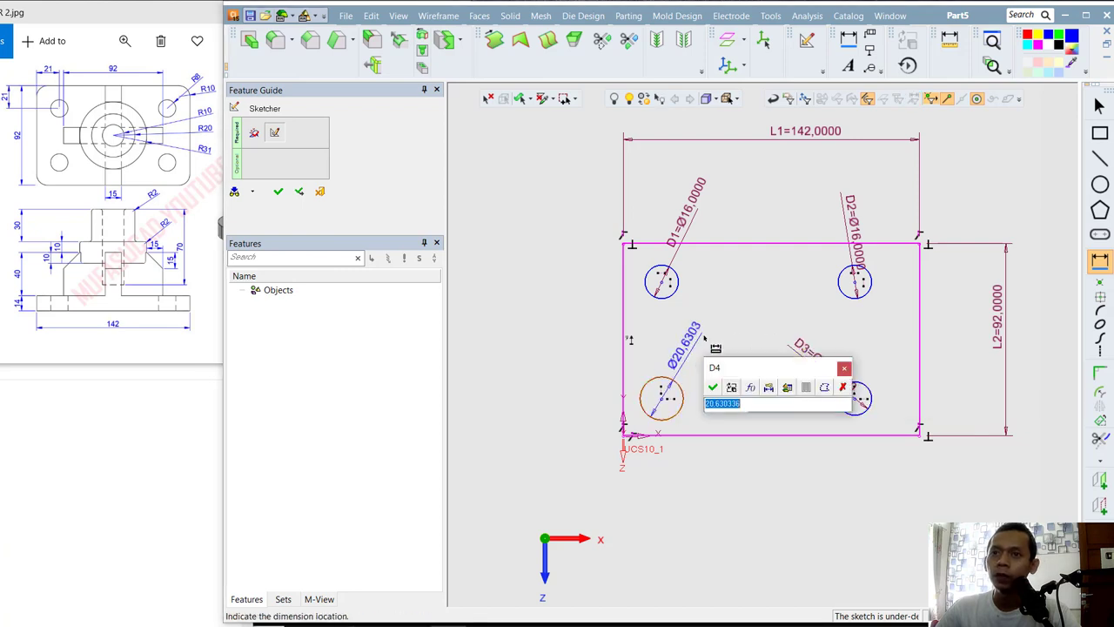
text(16)
key(Return)
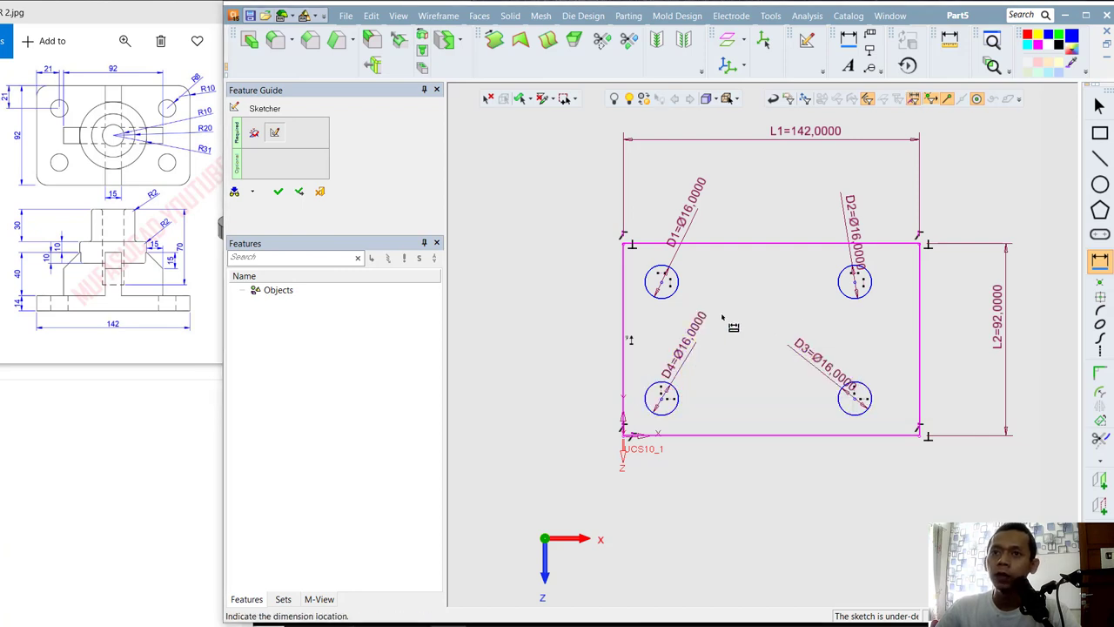
- Place the top-left hole 21 from the plate's top and left edges
click(674, 291)
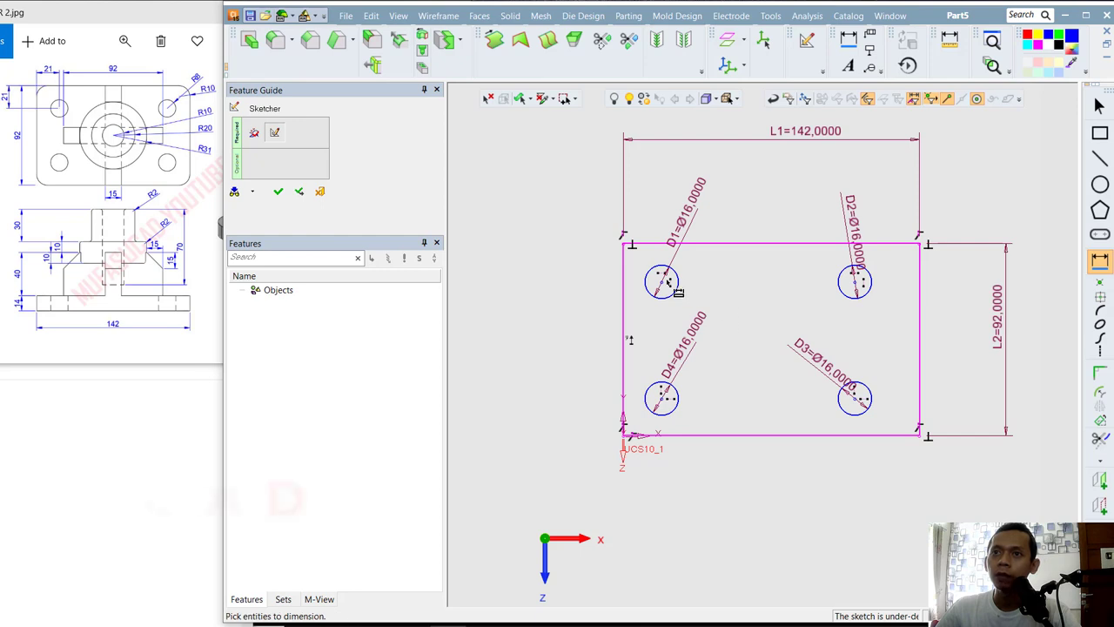
click(728, 297)
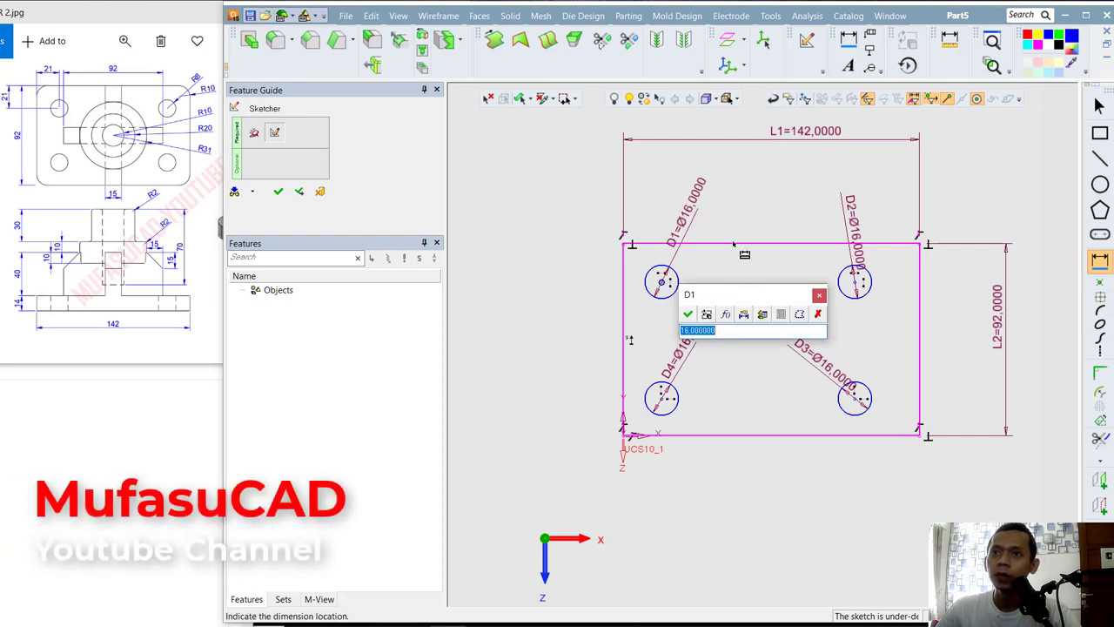
click(822, 296)
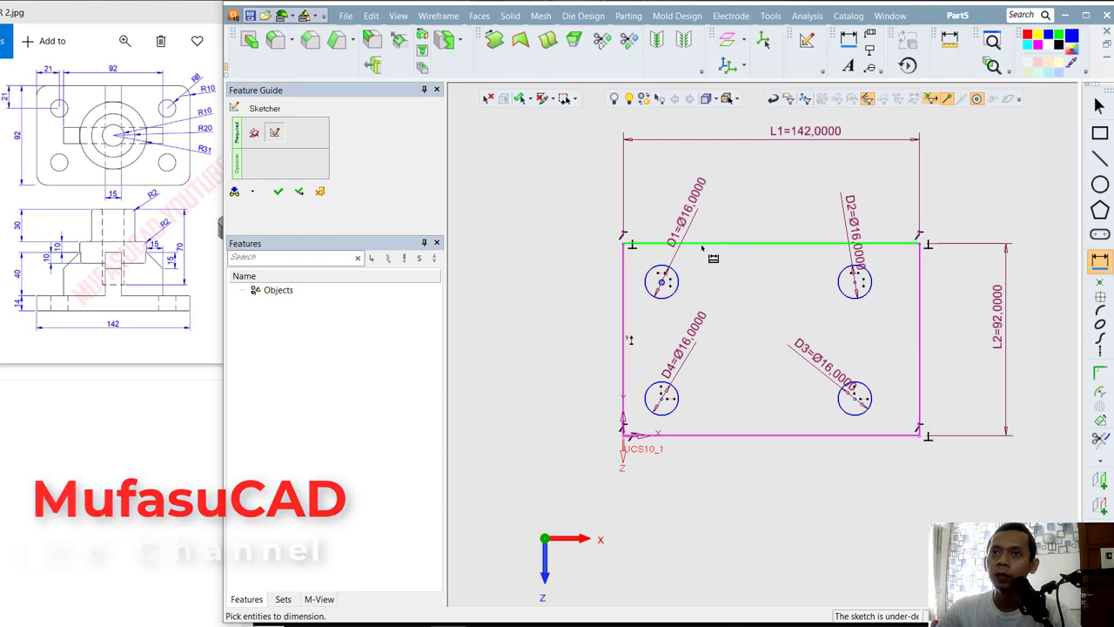
click(714, 246)
click(721, 271)
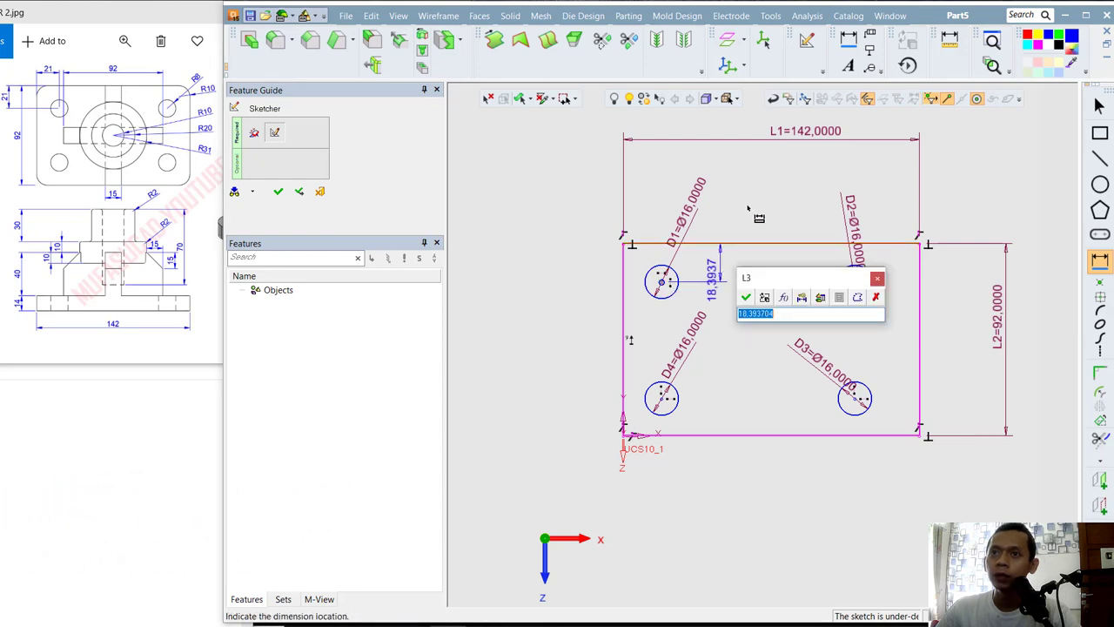
text(21)
key(Return)
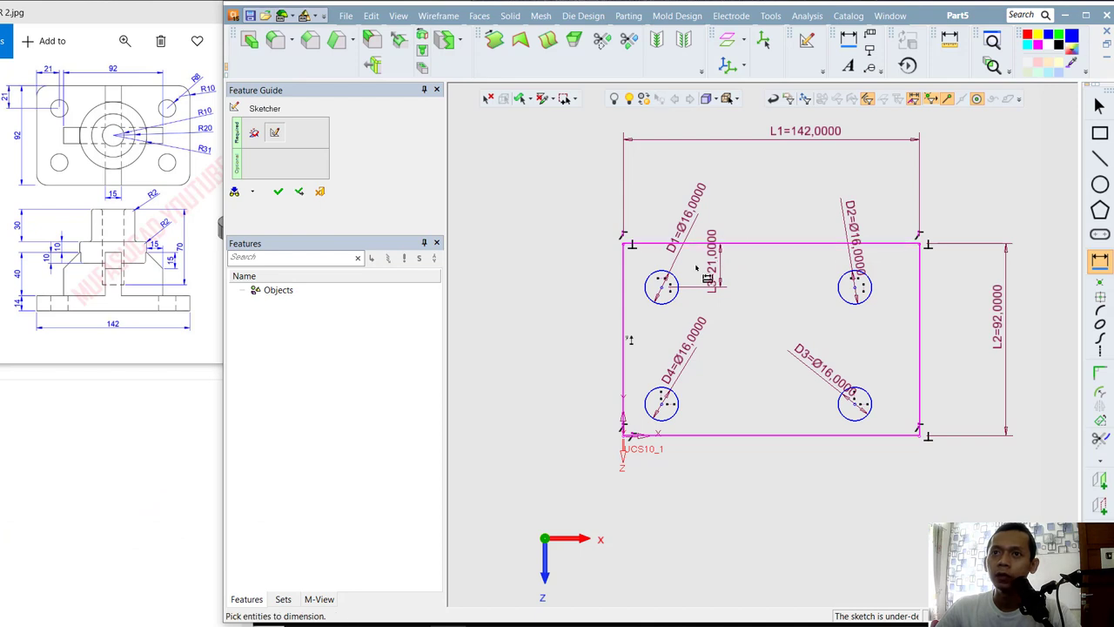
click(636, 329)
click(639, 331)
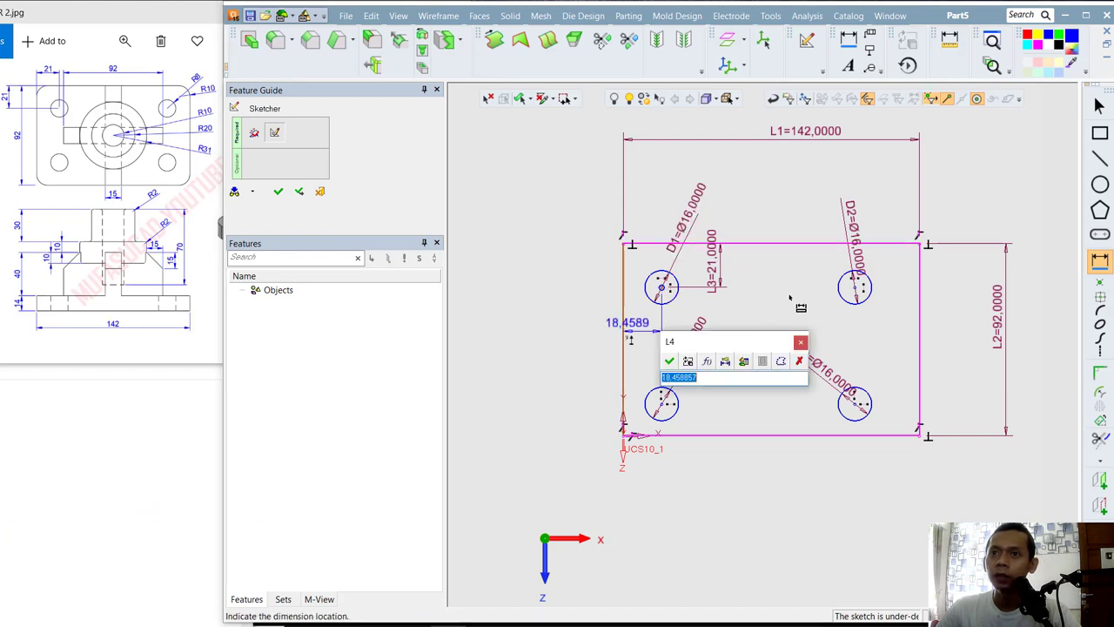
text(21)
key(Return)
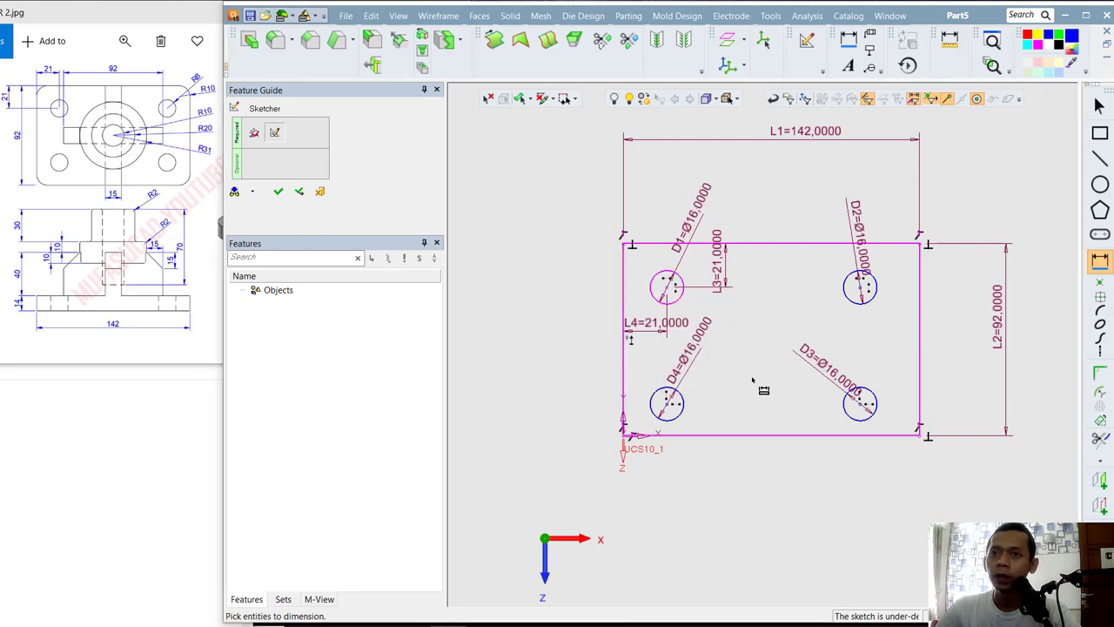
- Set the lower holes 21 from the bottom edge and right edge
click(696, 433)
click(714, 421)
text(21)
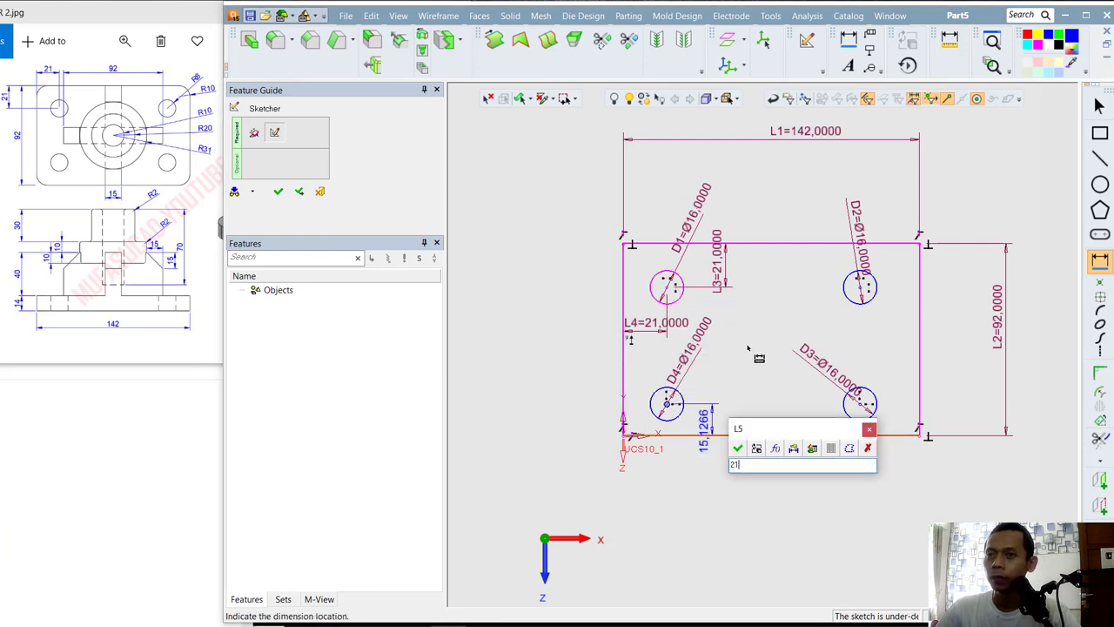
key(Return)
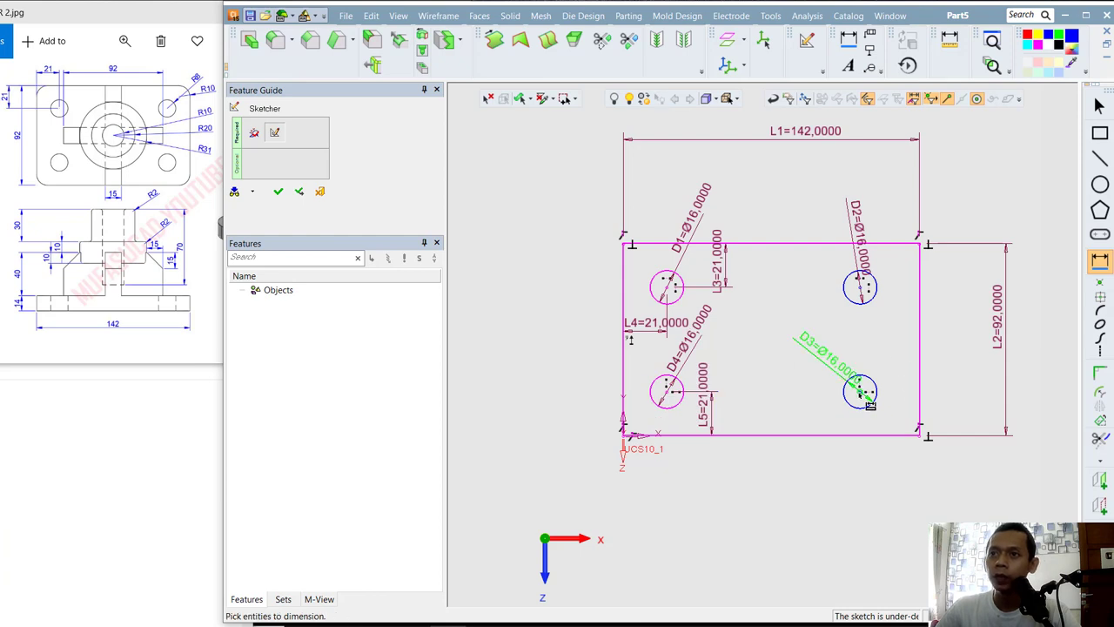
click(917, 383)
click(894, 357)
text(21)
key(Return)
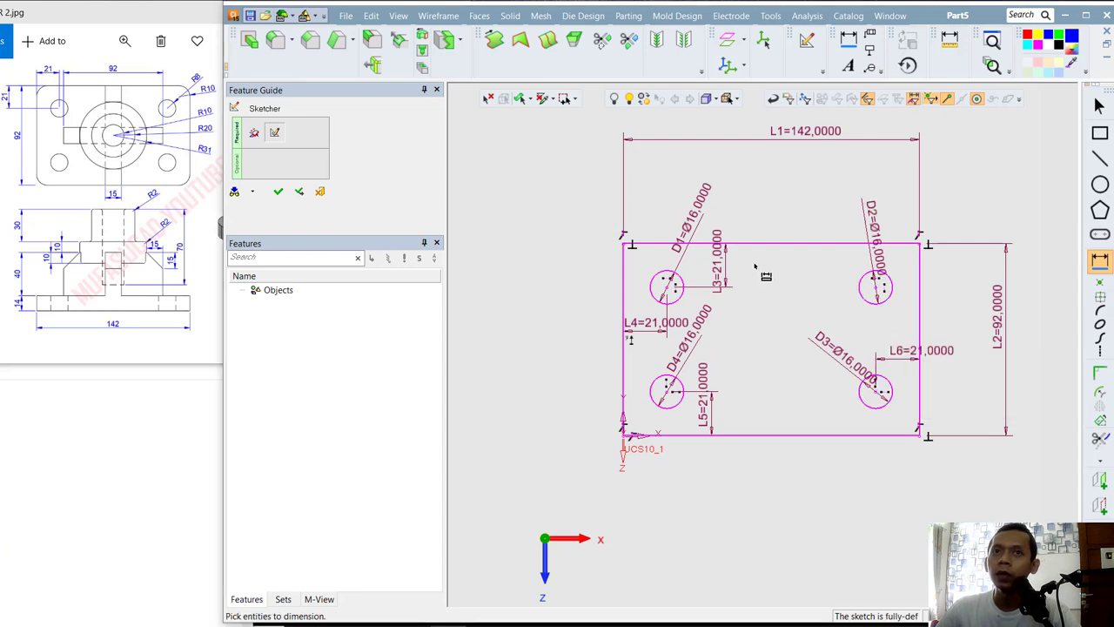
- Finish the sketch and extrude it 14 deep into the holed plate Extrude13
click(279, 191)
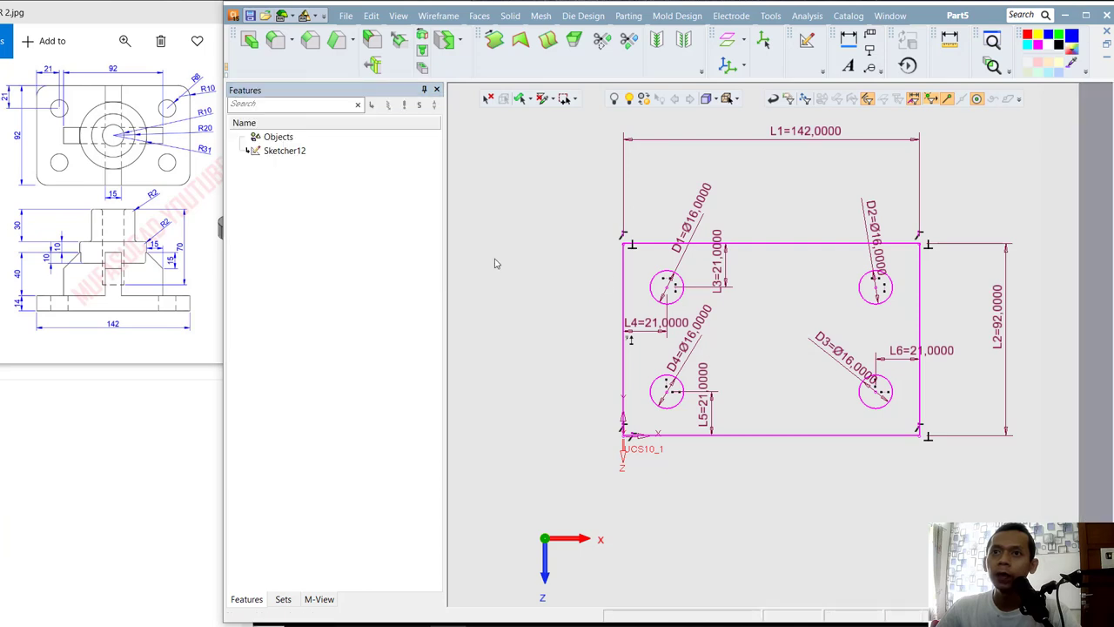
mouse_move(754, 349)
right_down()
mouse_move(778, 309)
mouse_move(731, 276)
mouse_move(752, 271)
right_up()
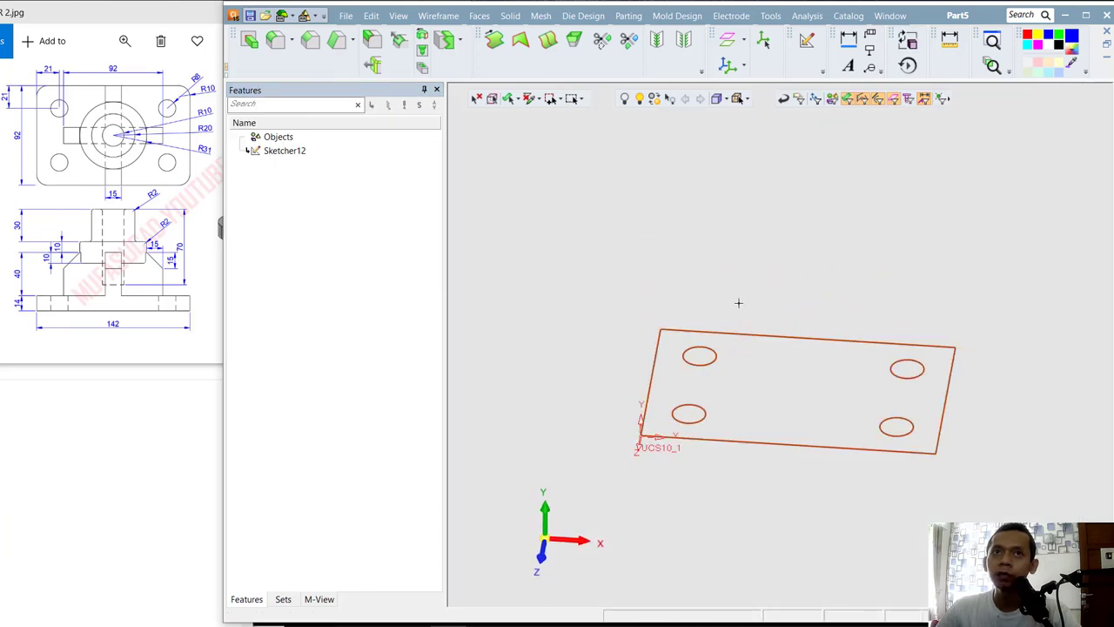
click(249, 40)
click(937, 359)
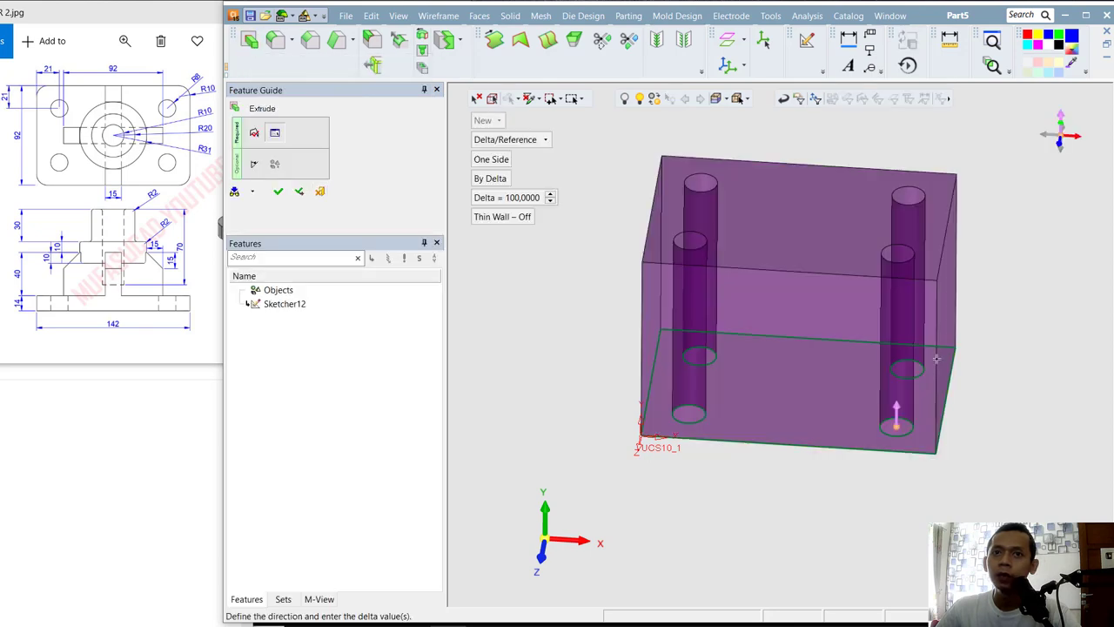
click(530, 201)
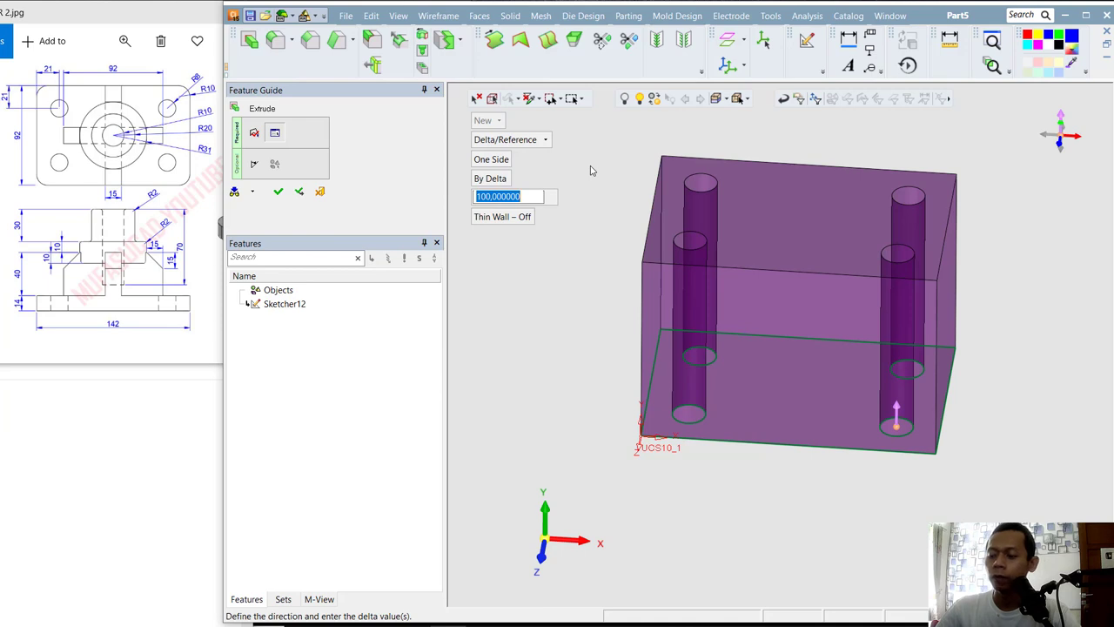
text(14)
key(Return)
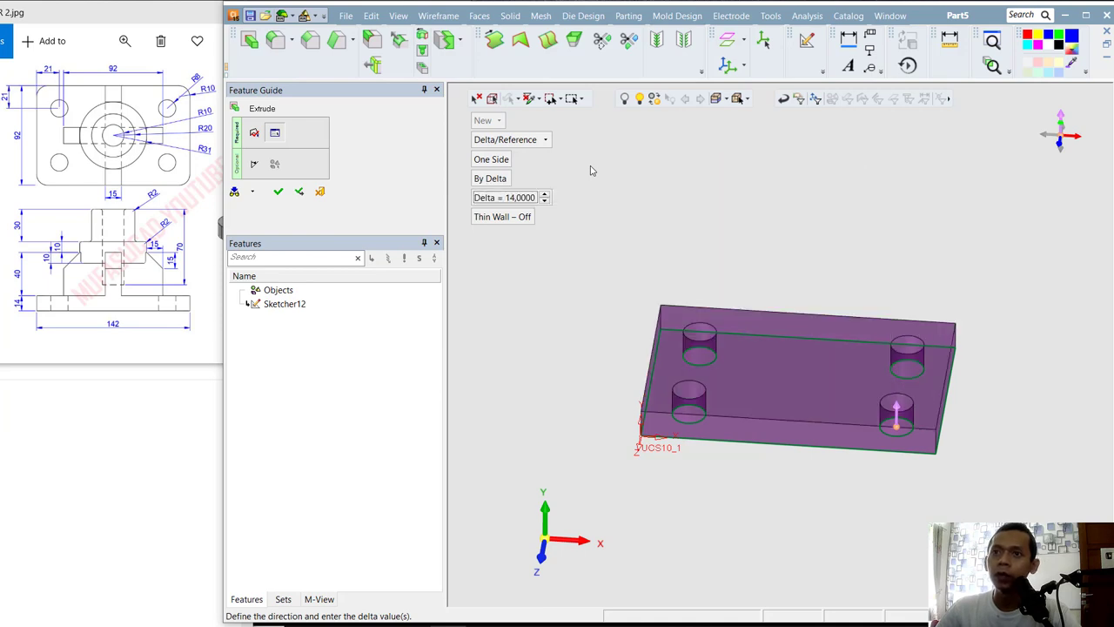
click(278, 192)
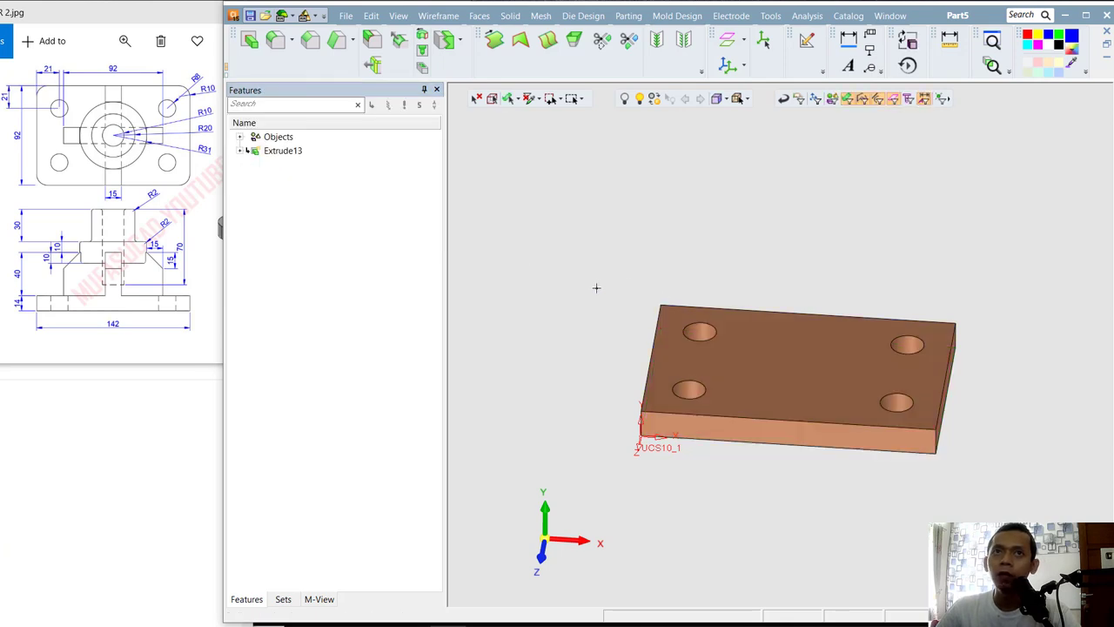
- Round the plate's vertical corner edges with a global radius of 10 (Round14)
click(275, 40)
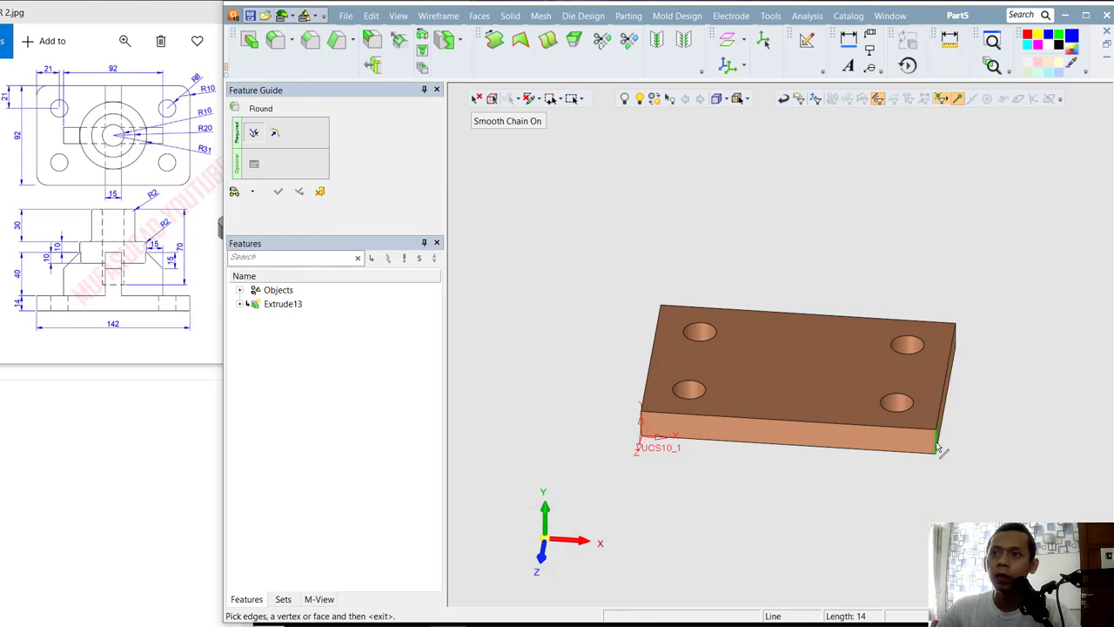
middle_drag(977, 417, 940, 425)
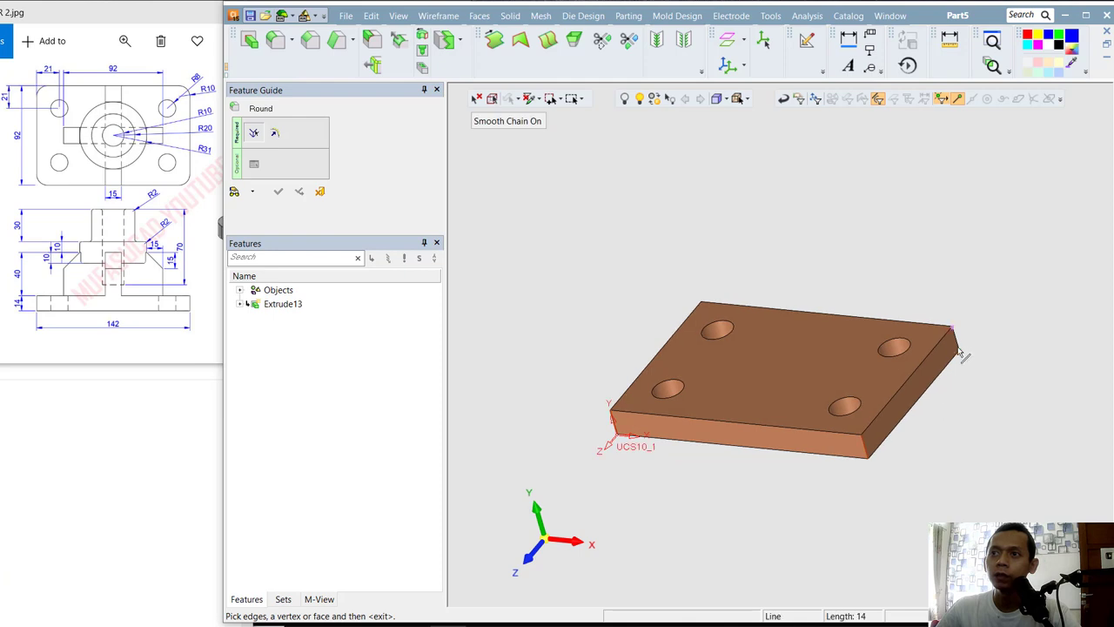
middle_drag(818, 484, 891, 439)
click(655, 383)
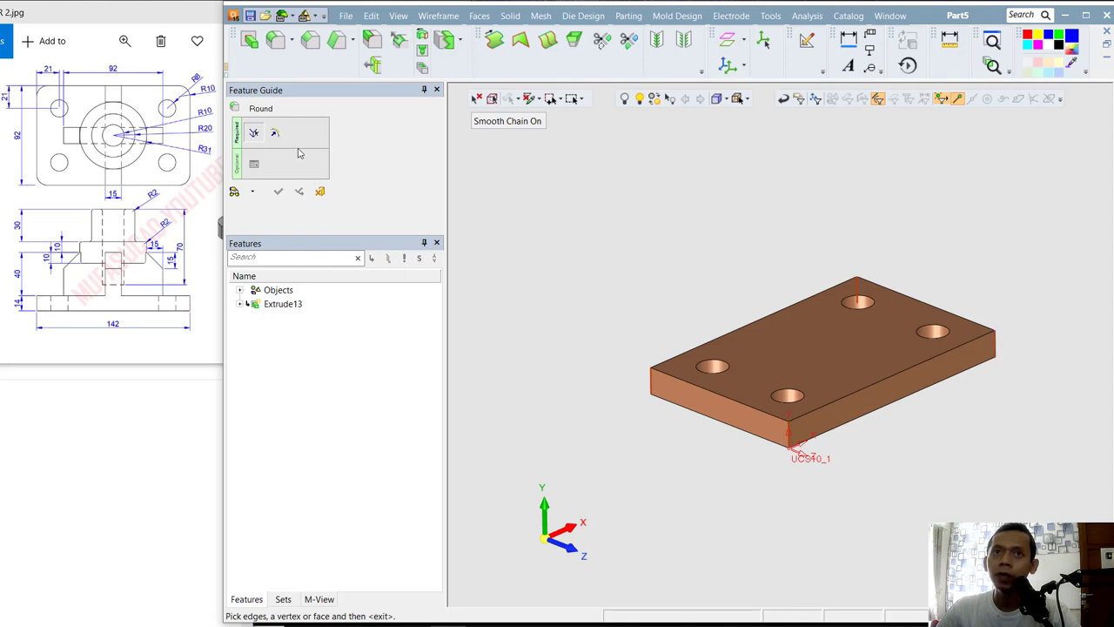
click(276, 135)
click(554, 144)
text(10)
key(Return)
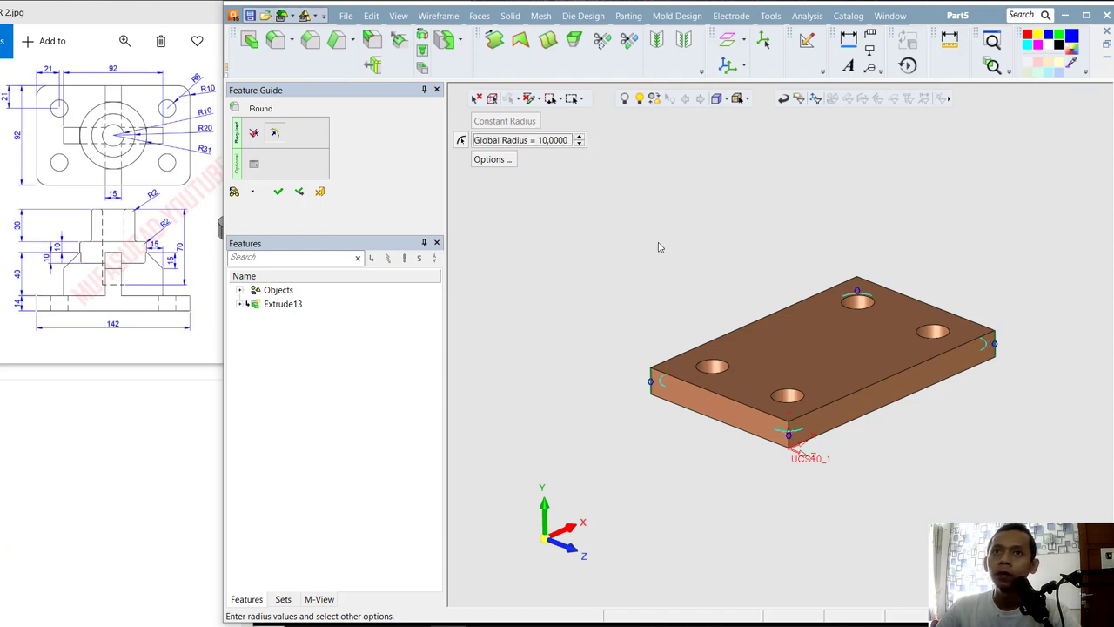
click(278, 192)
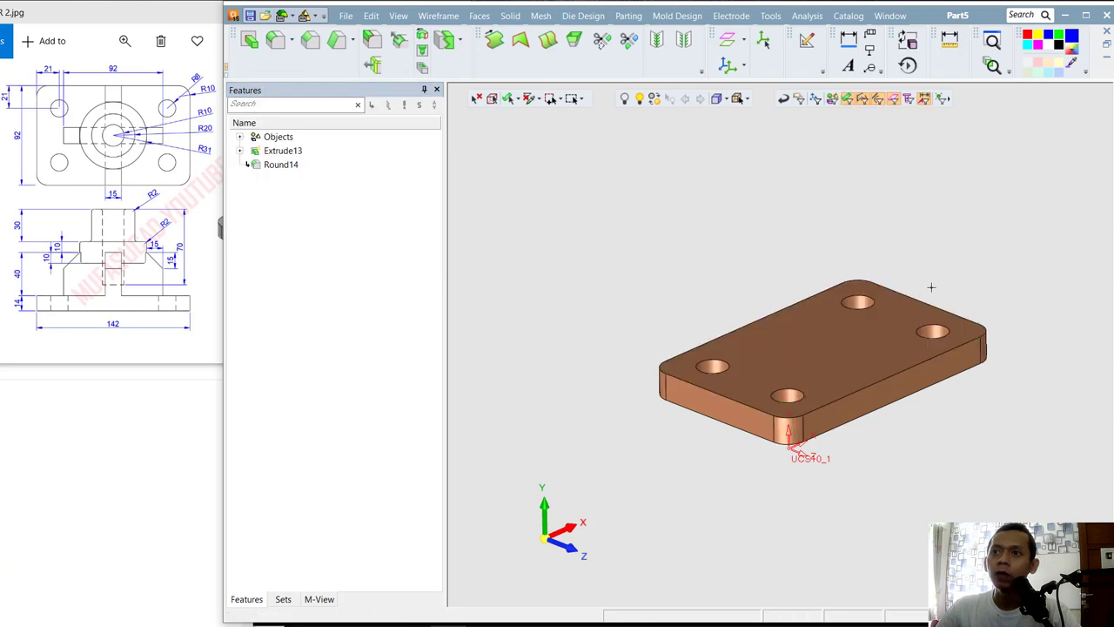
- Start a sketch on the plate's top face and reference its right and top edges
click(822, 341)
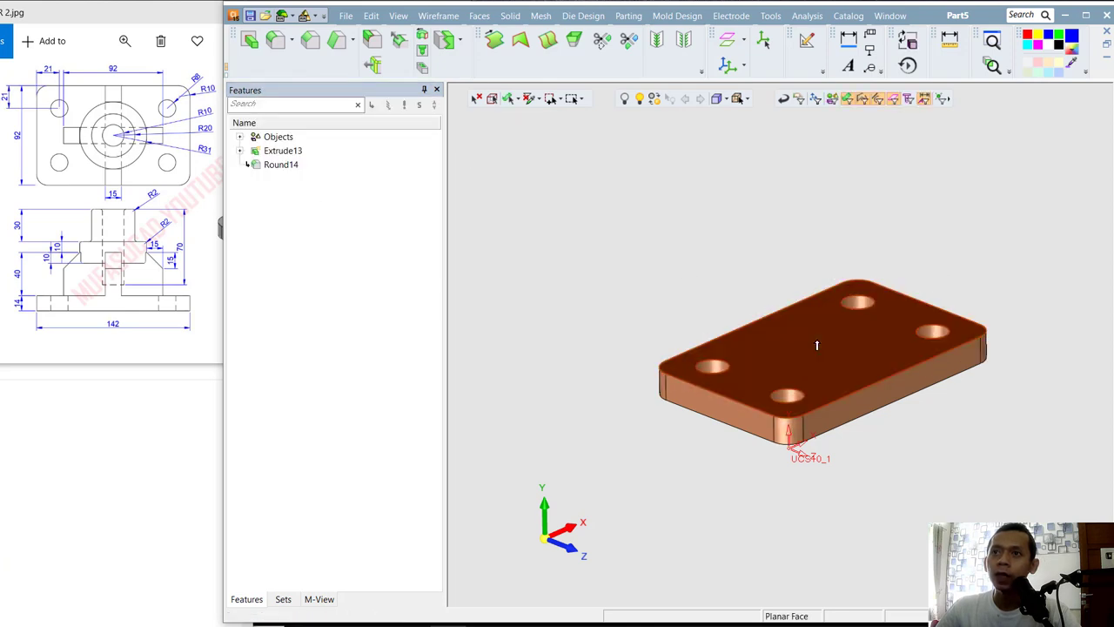
click(806, 39)
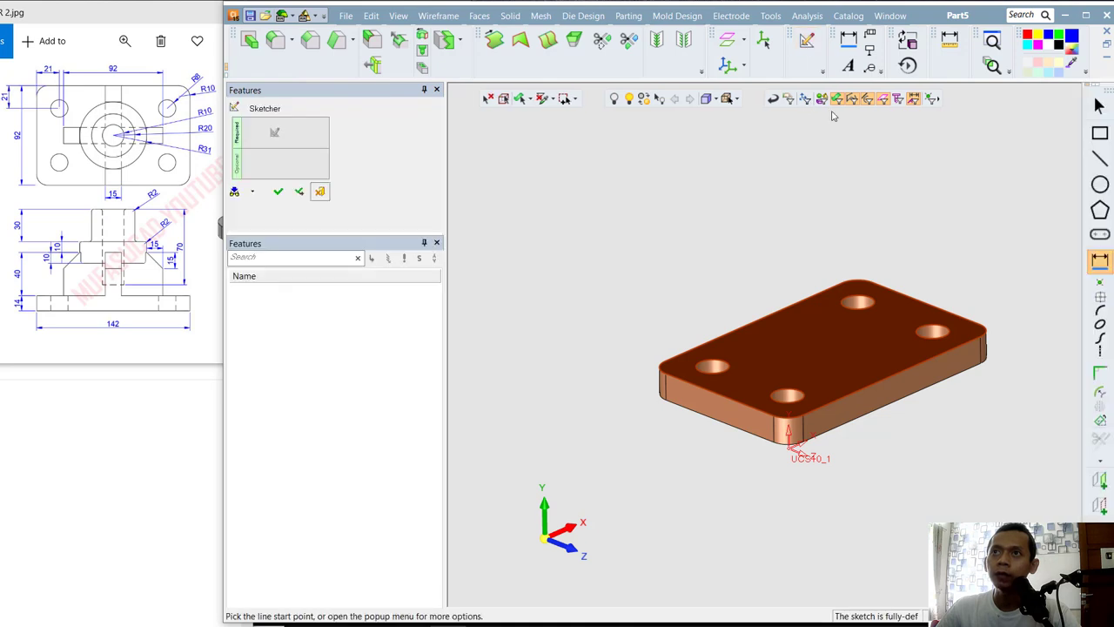
click(544, 514)
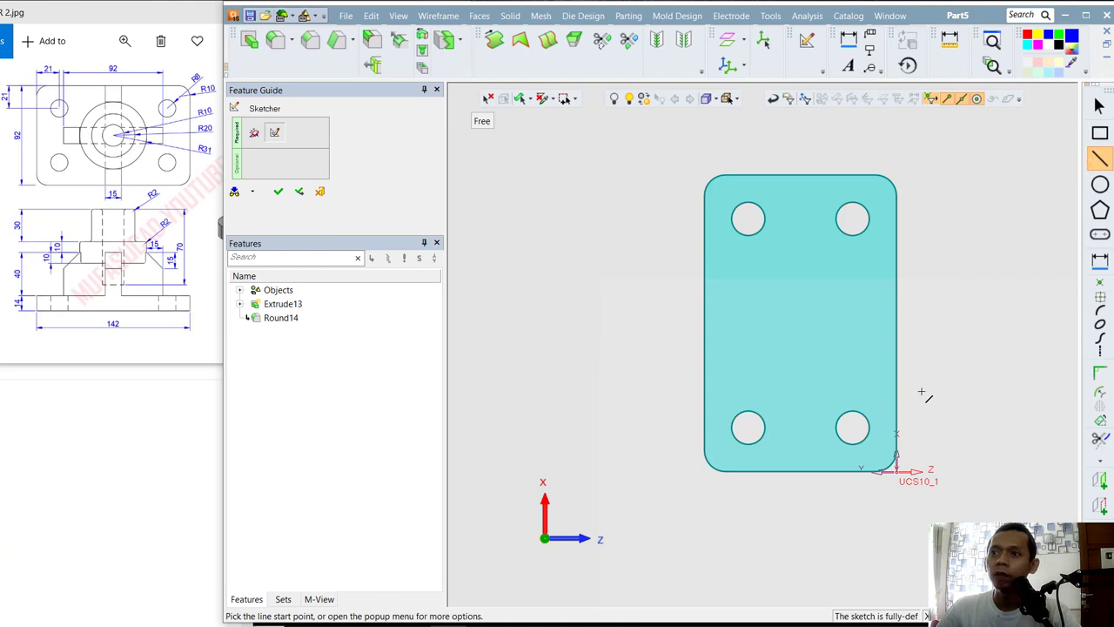
click(1101, 507)
click(898, 327)
click(794, 178)
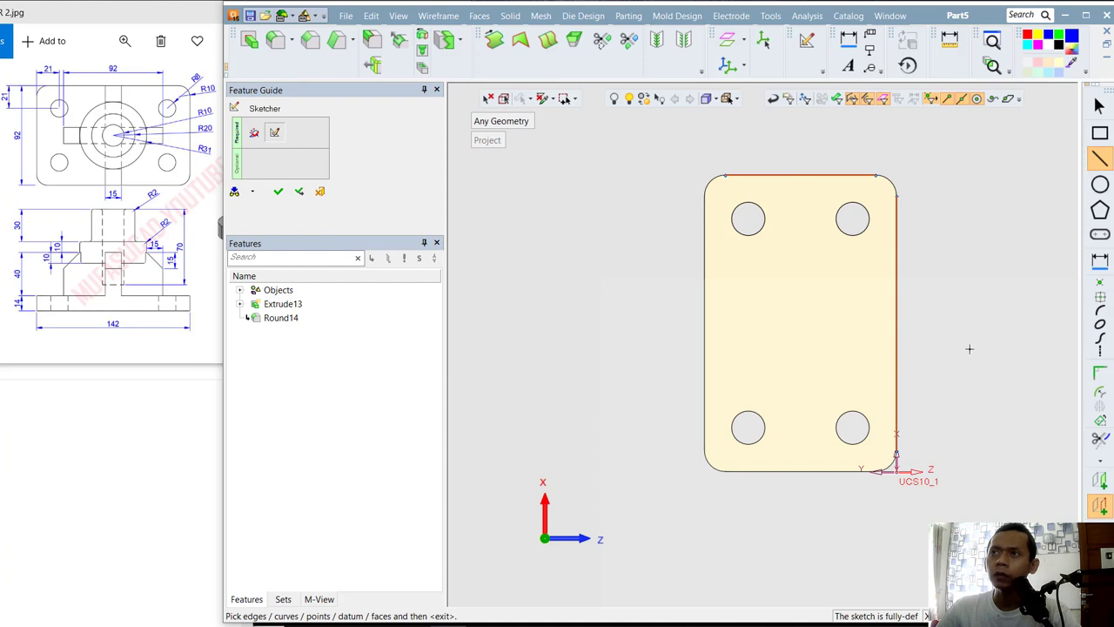
- Draw a horizontal and a vertical rectangle crossing over the plate
click(1100, 134)
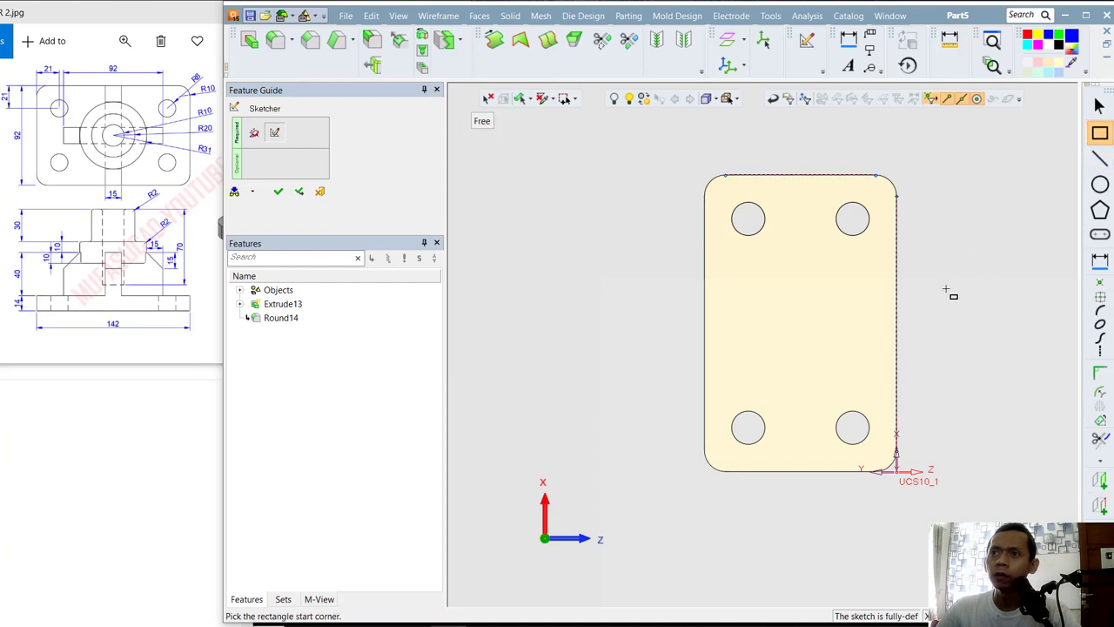
click(896, 299)
click(716, 344)
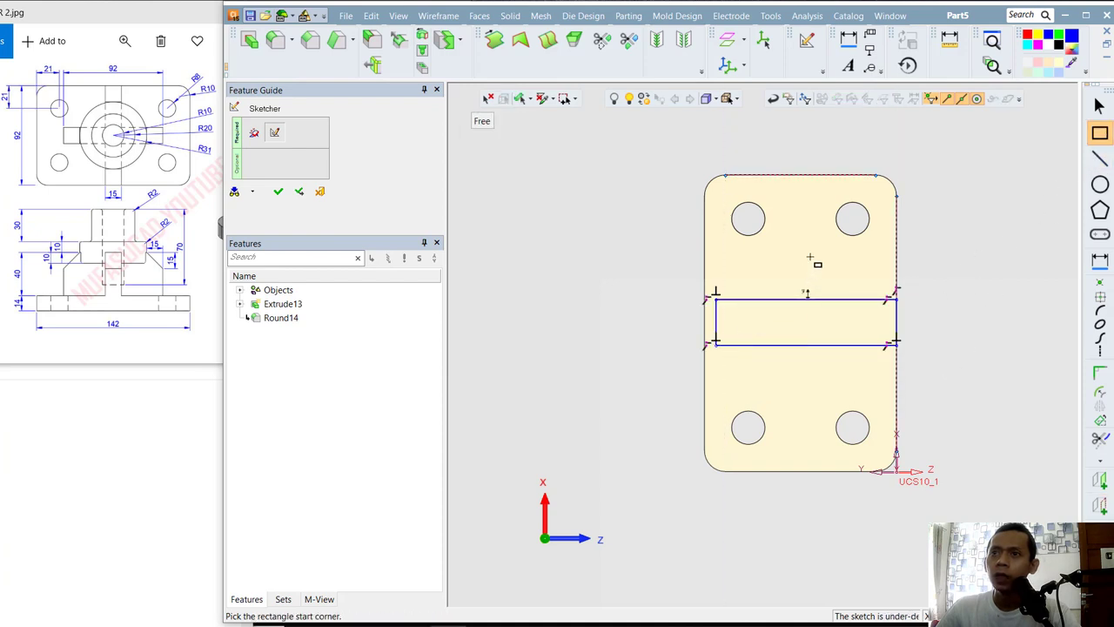
click(814, 244)
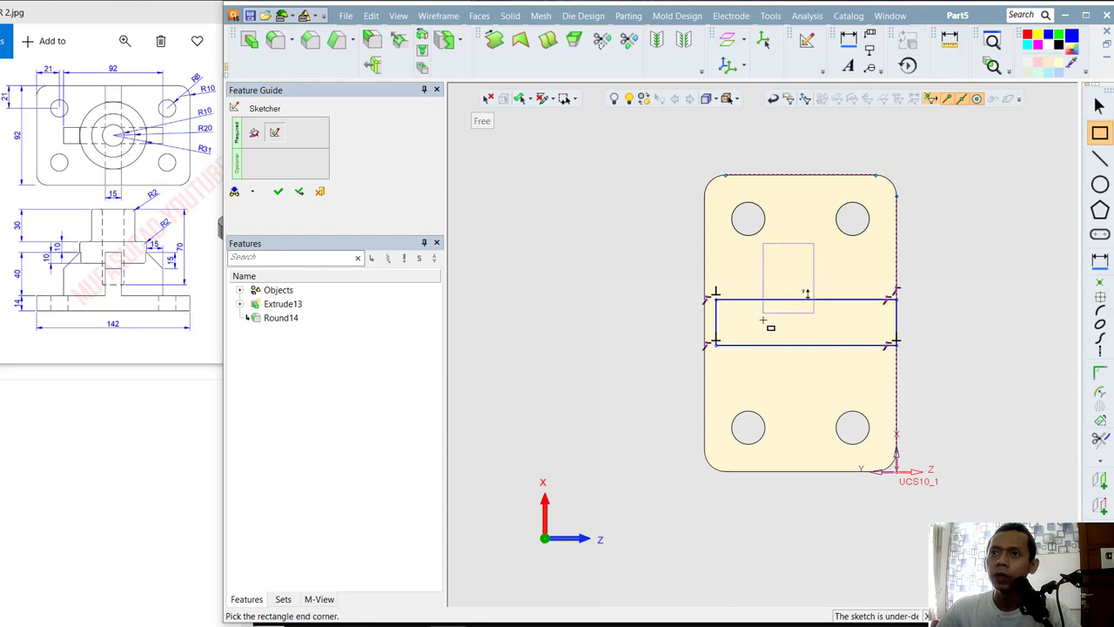
click(772, 383)
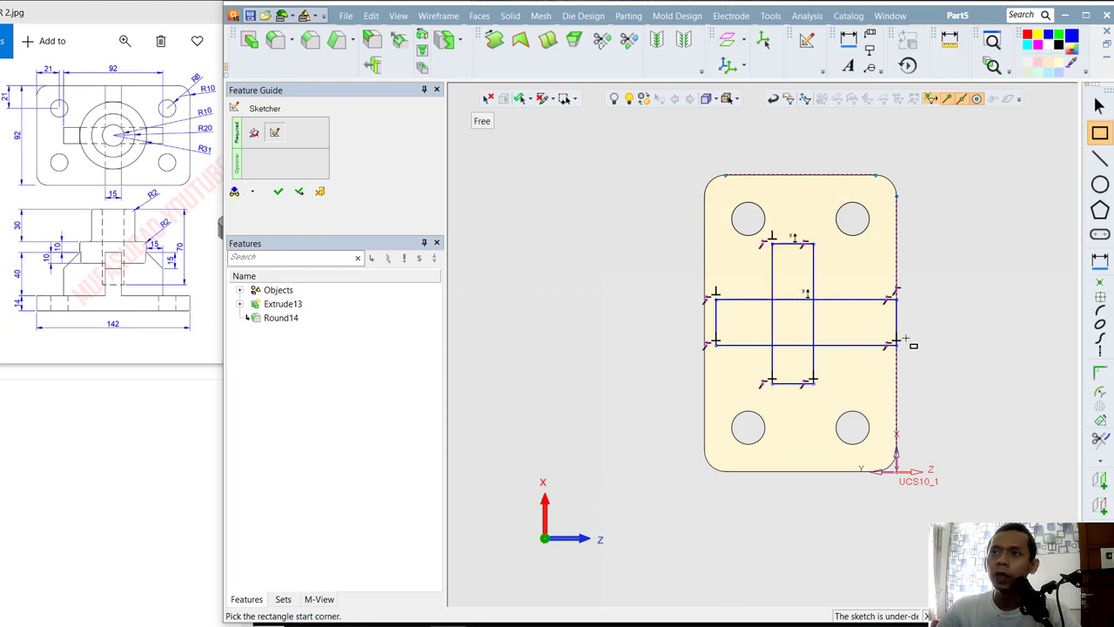
- Dimension the horizontal bar: width 14, length 92, offset 64 from the plate edge
click(1098, 262)
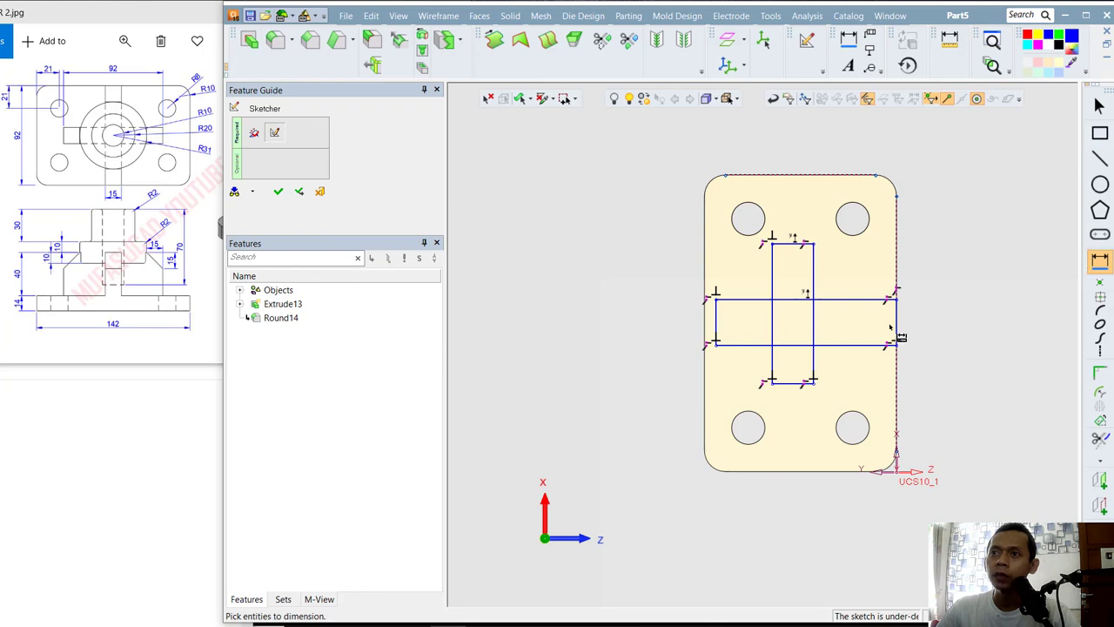
click(898, 322)
click(926, 329)
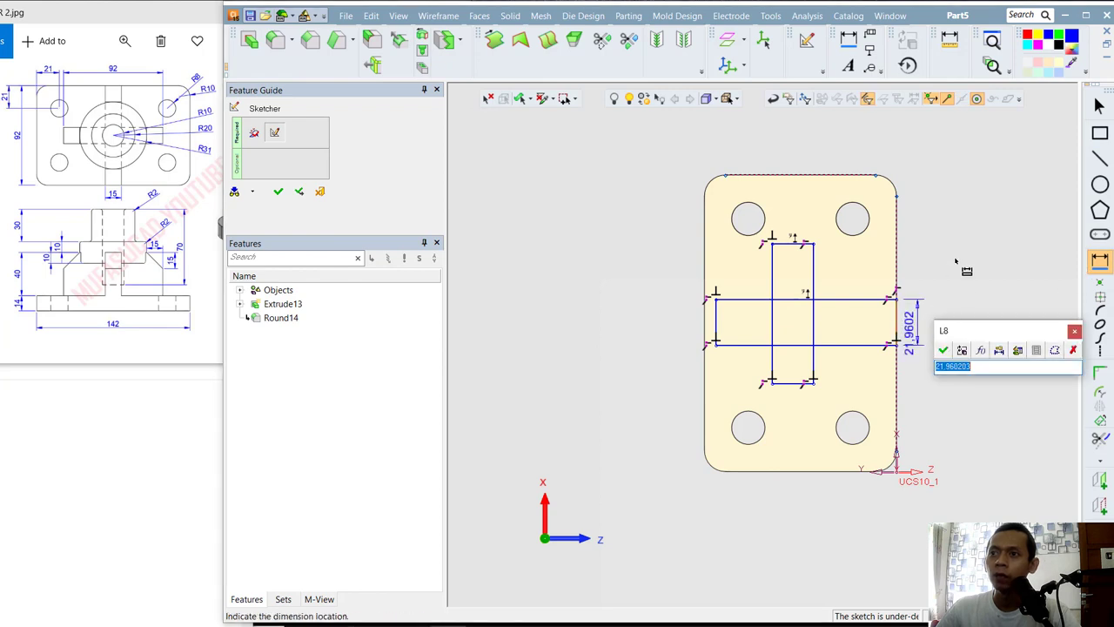
text(14)
key(Return)
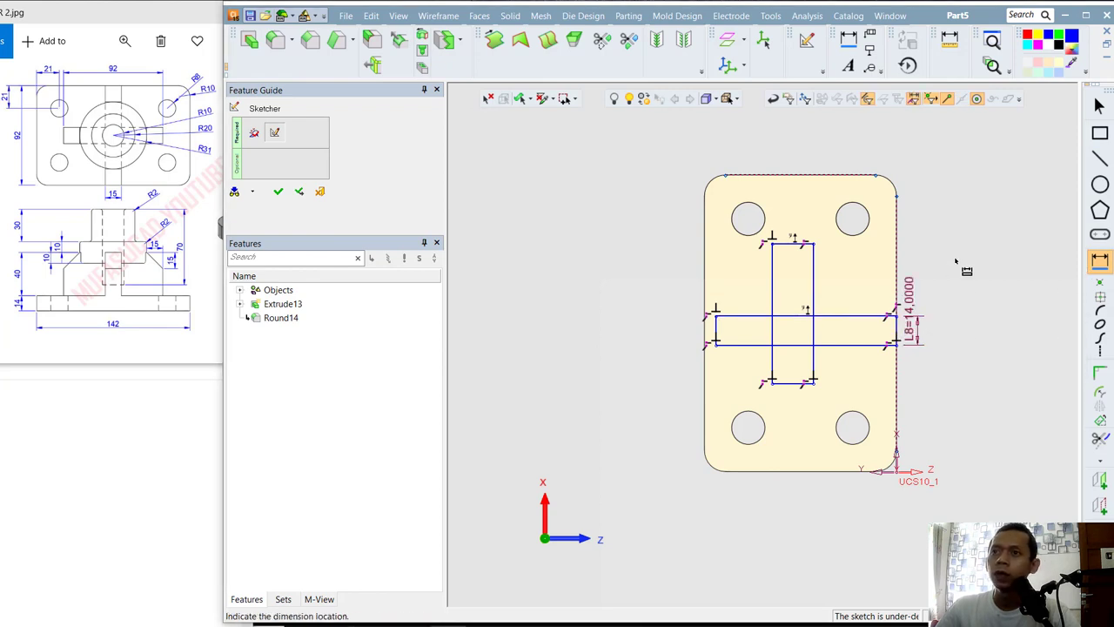
click(859, 317)
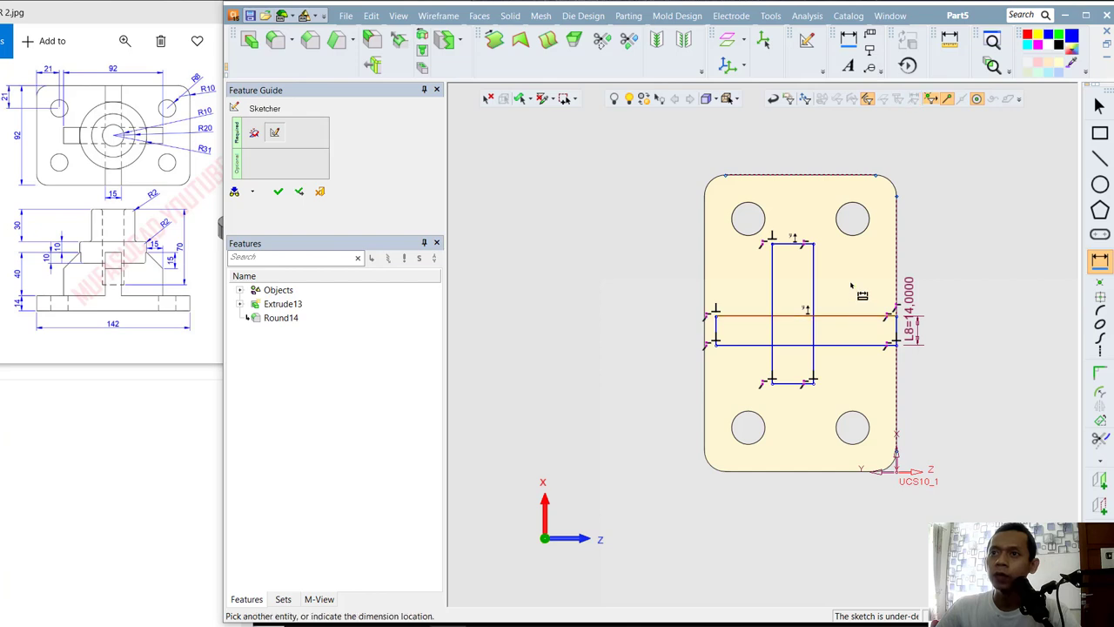
click(868, 284)
text(92)
key(Return)
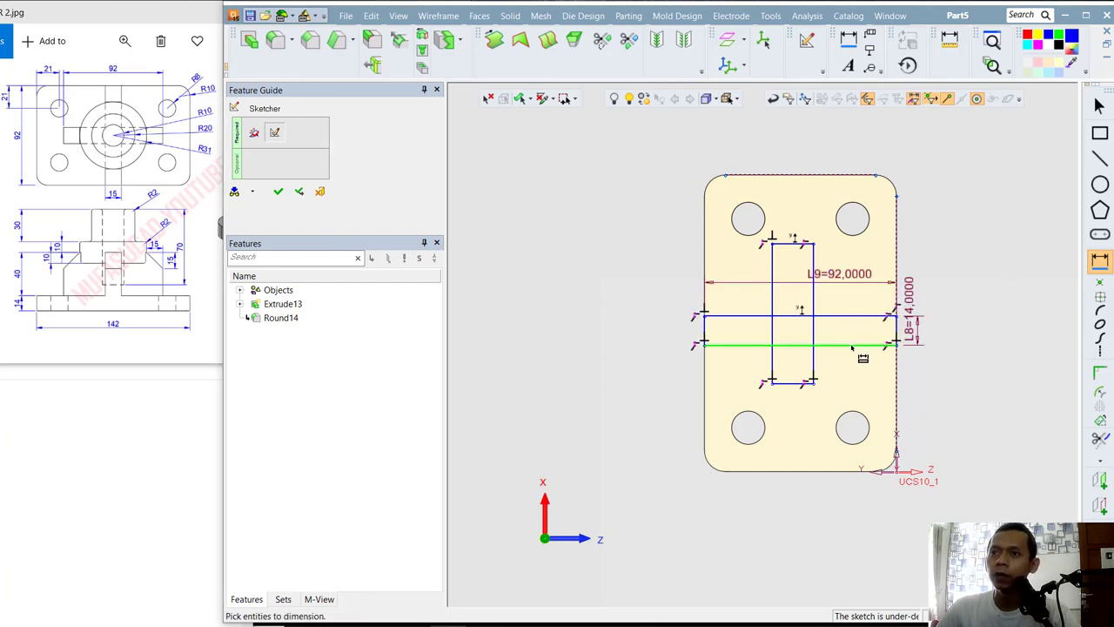
click(841, 316)
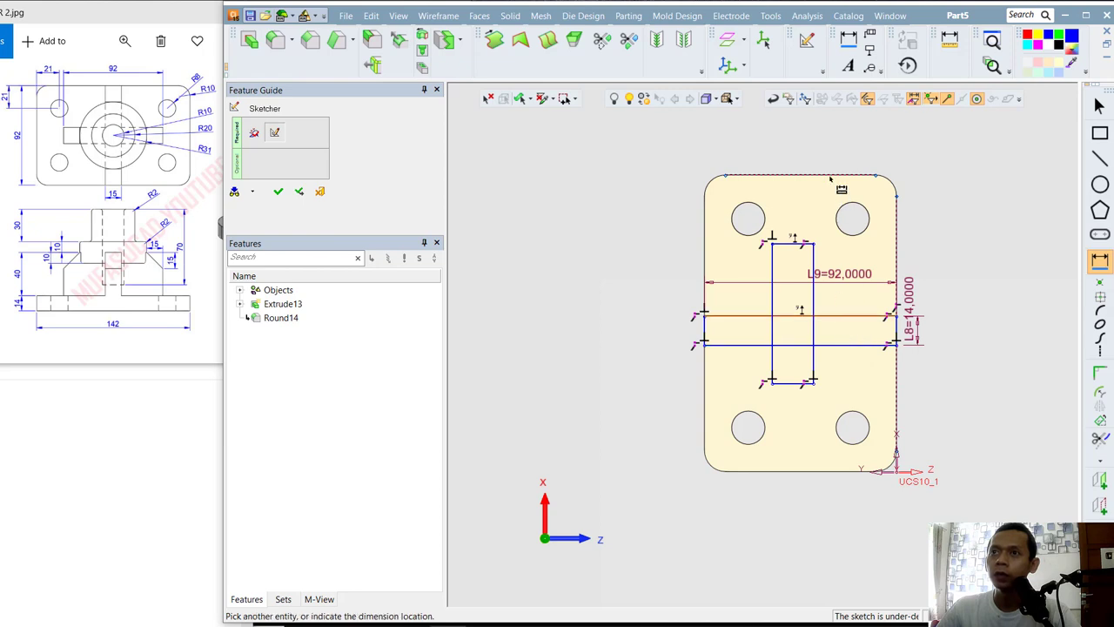
click(913, 171)
text(64)
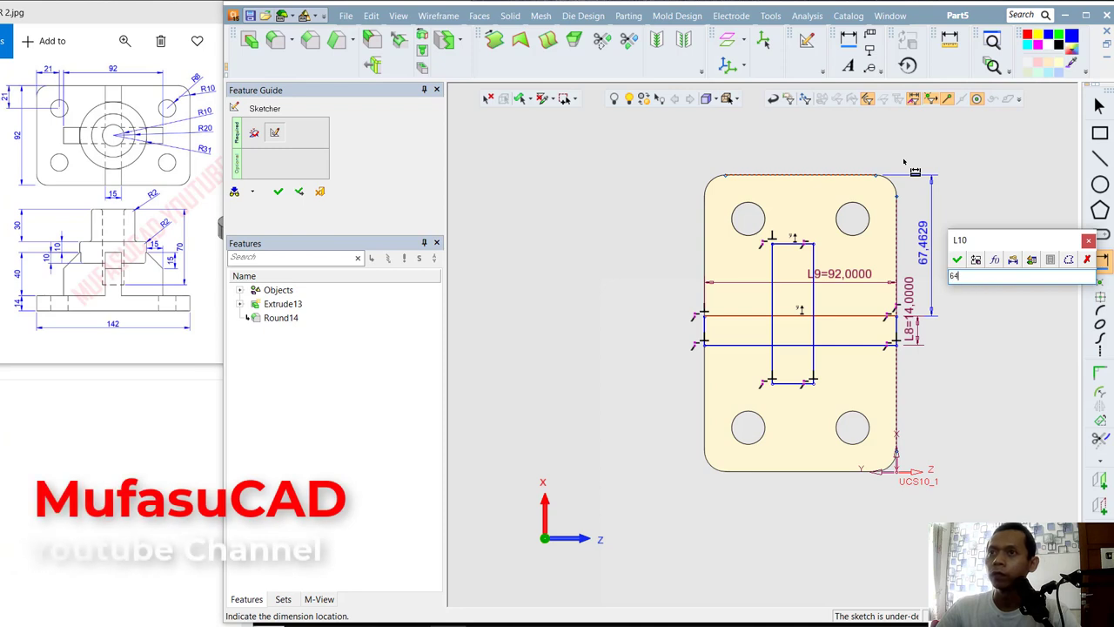
key(Return)
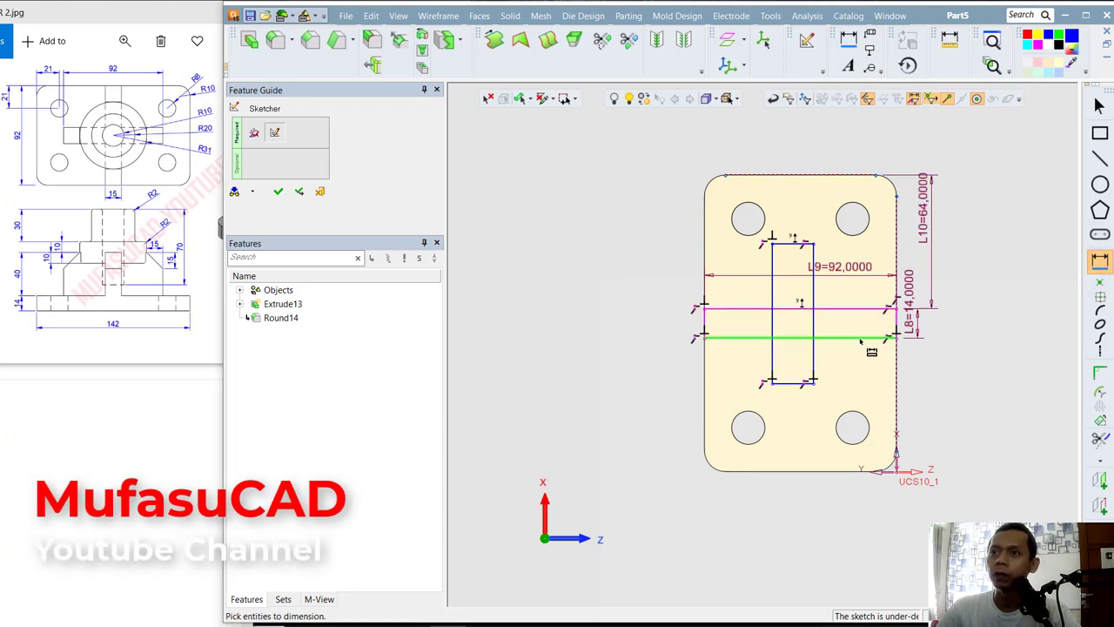
- Dimension the vertical bar to width 14 and length 92
click(793, 242)
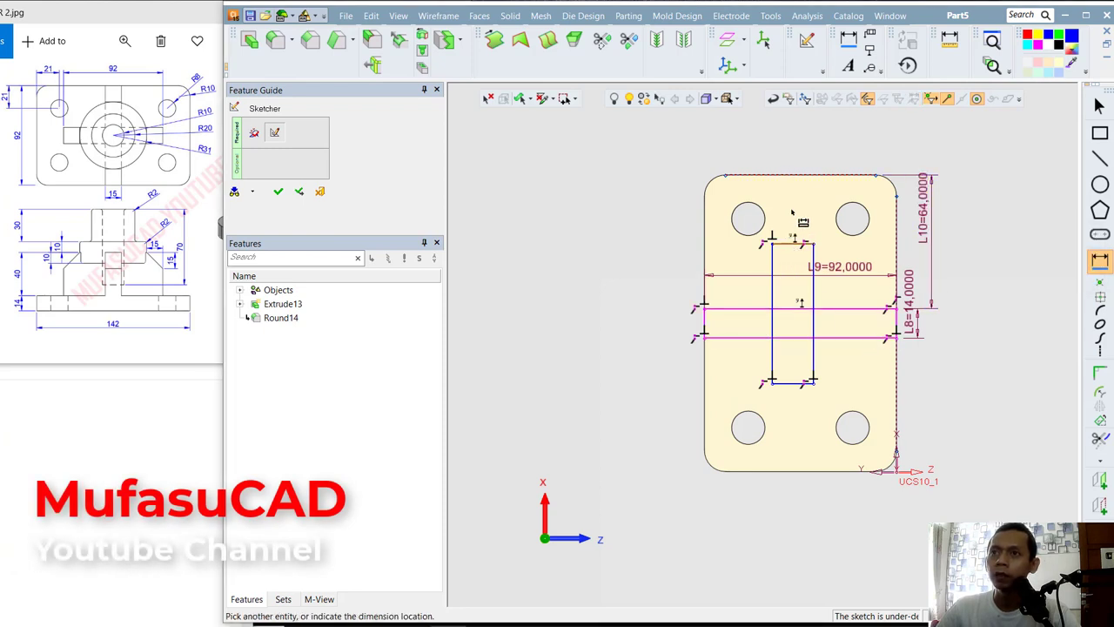
click(796, 189)
text(14)
key(Return)
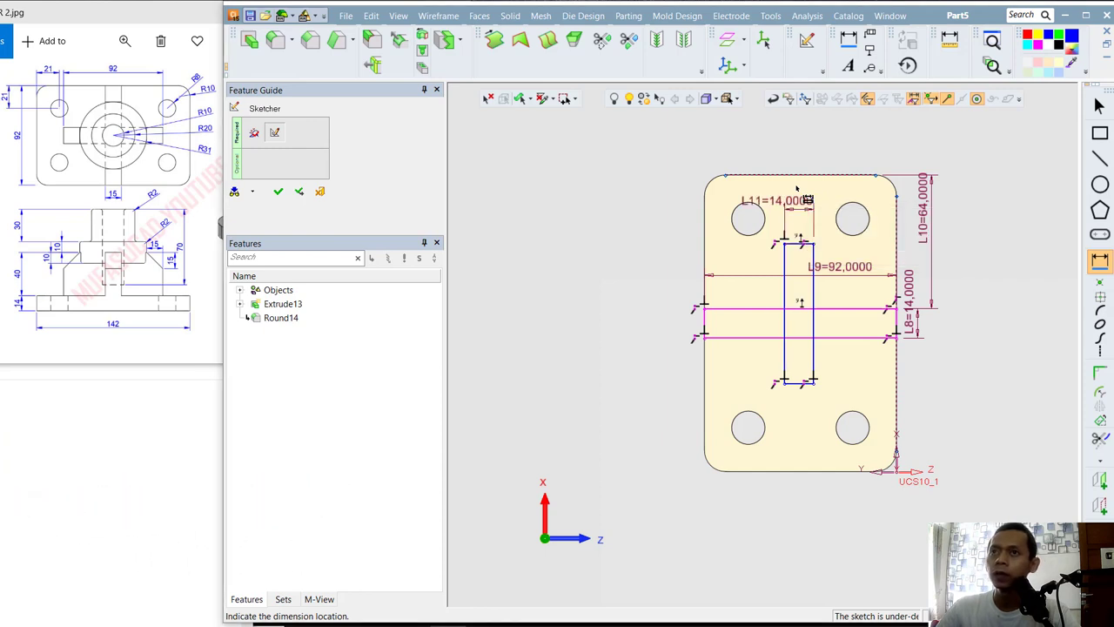
click(782, 299)
click(746, 298)
text(92)
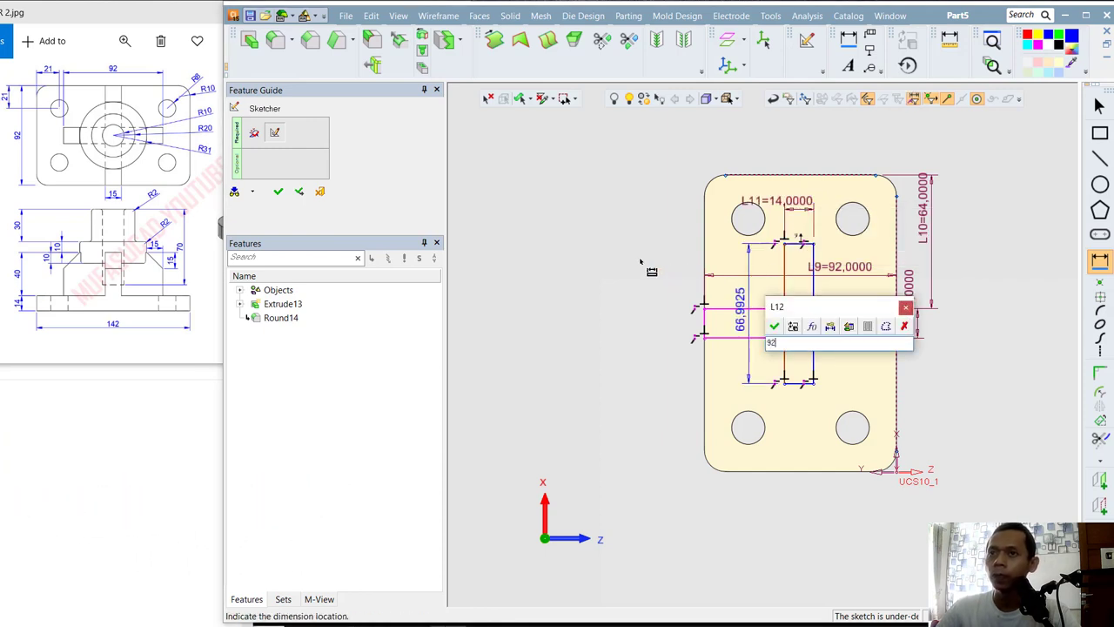
key(Return)
- Offset the vertical bar 25 and 39 from the plate edges, fully defining the sketch
click(792, 244)
click(793, 178)
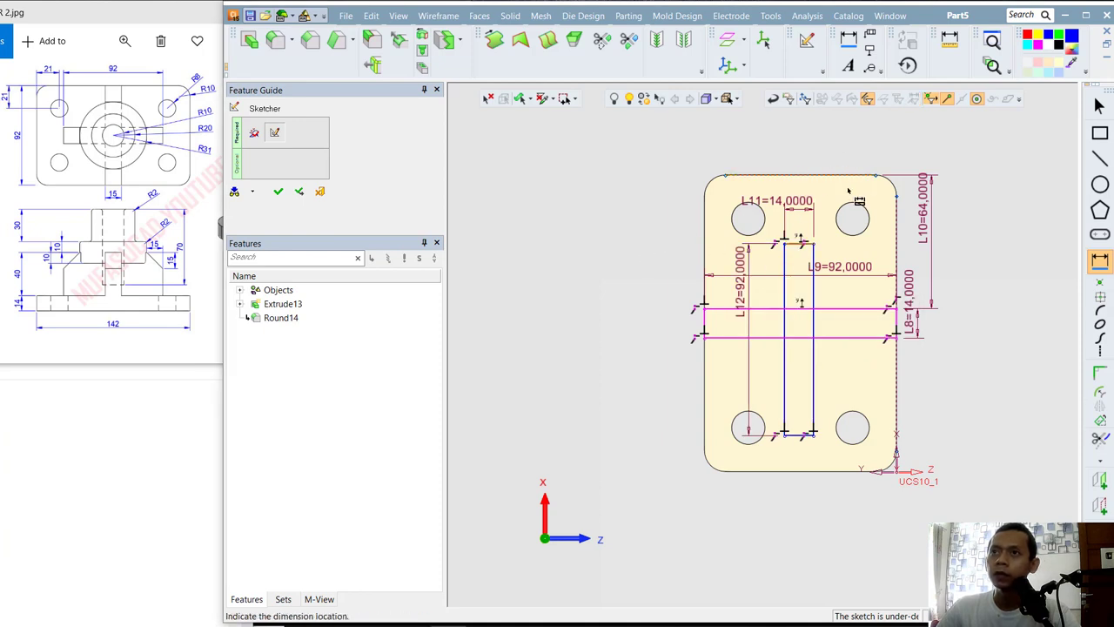
click(858, 141)
text(2)
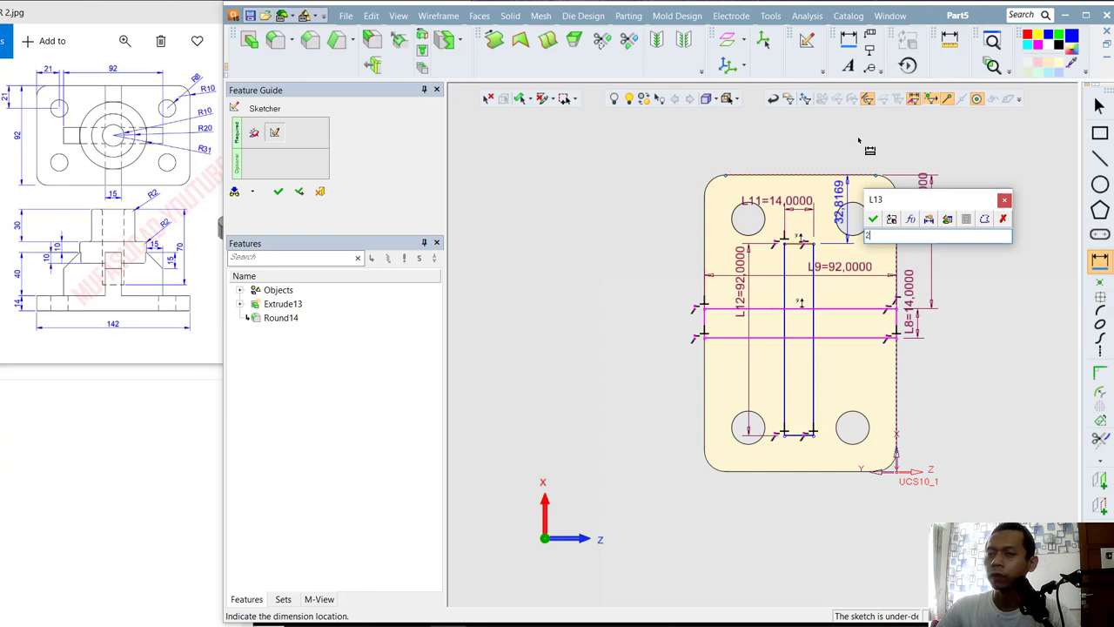
text(5)
key(Return)
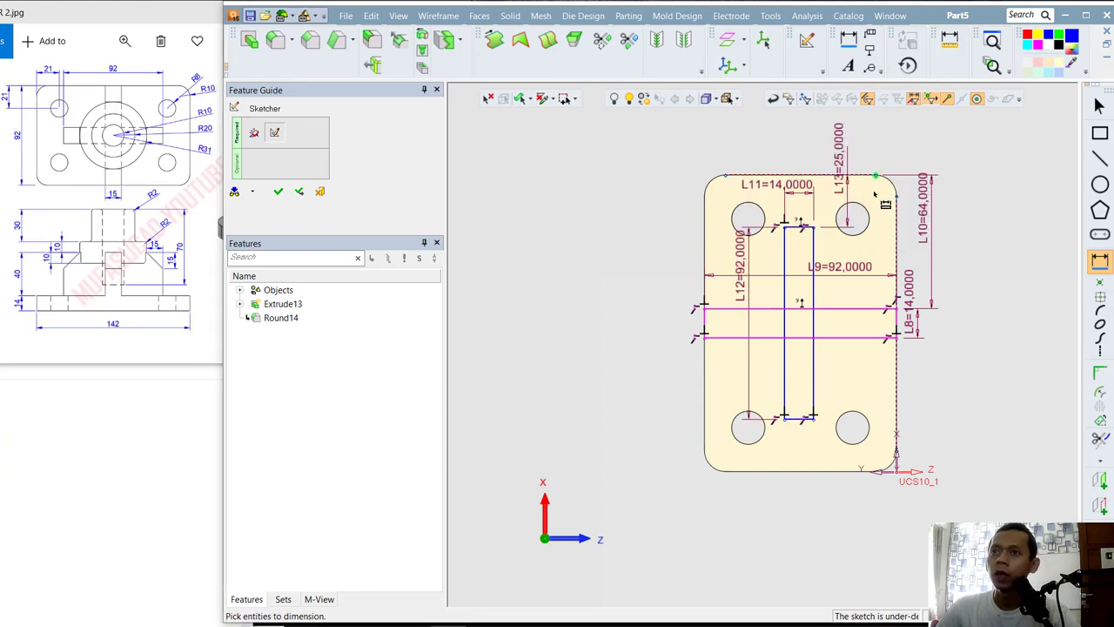
click(815, 287)
click(905, 237)
click(879, 148)
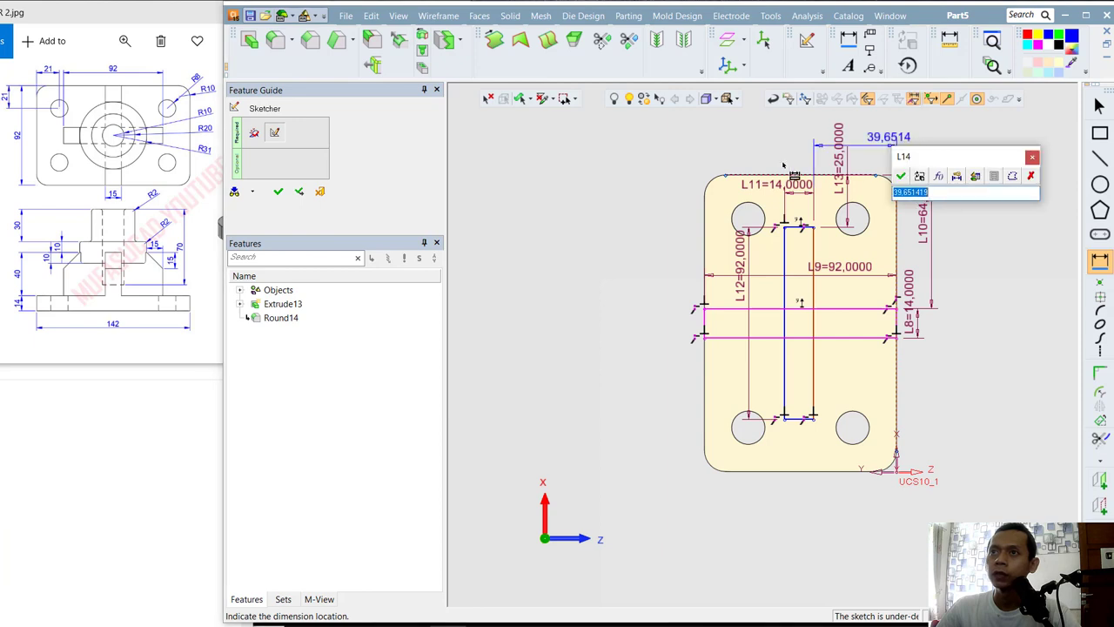
text(39)
key(Return)
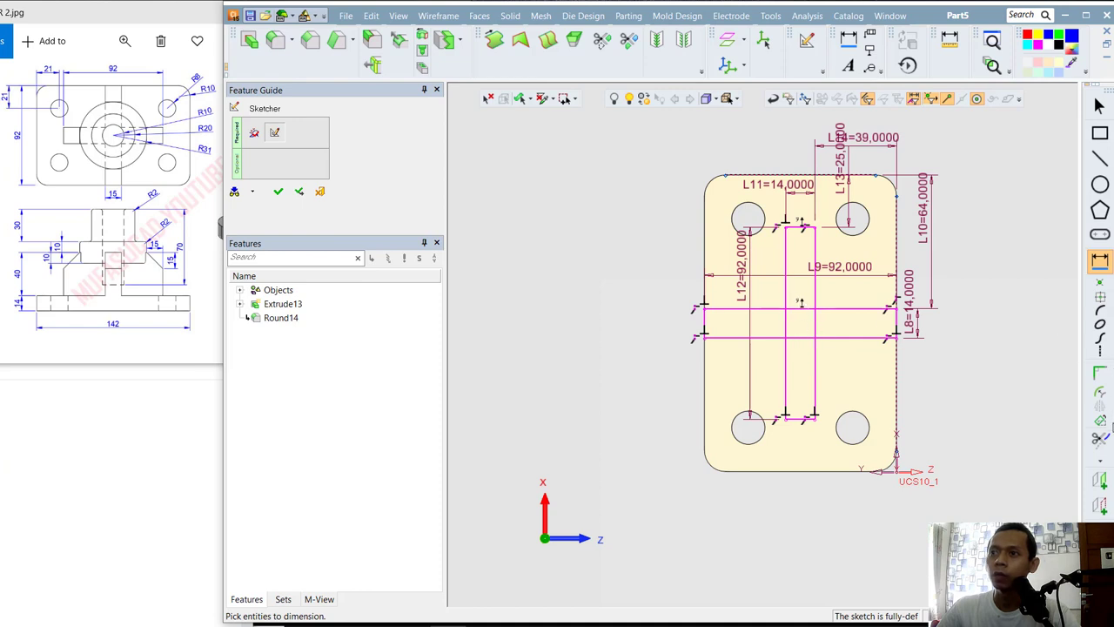
click(1100, 442)
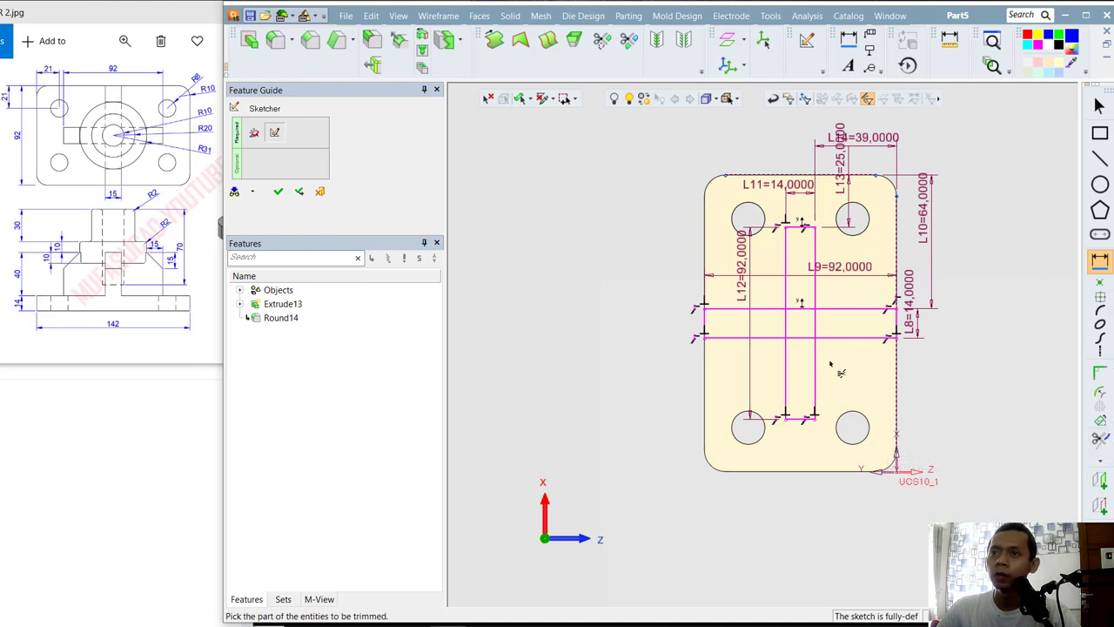
- Trim the inner overlapping lines into one cross outline and finish Sketcher16
click(801, 337)
click(815, 322)
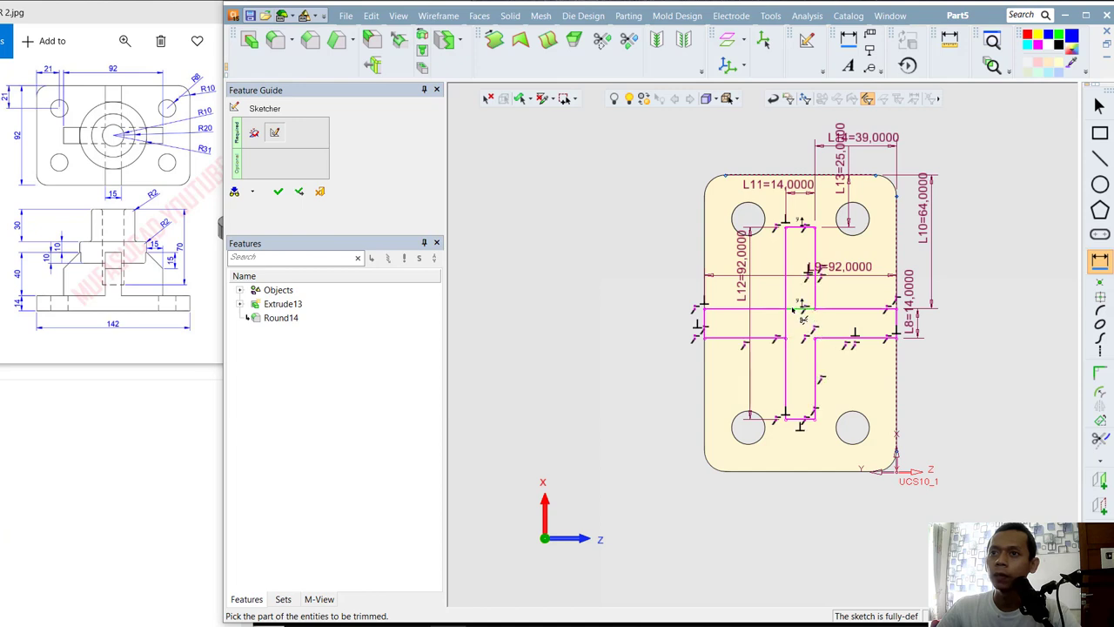
click(794, 308)
click(786, 323)
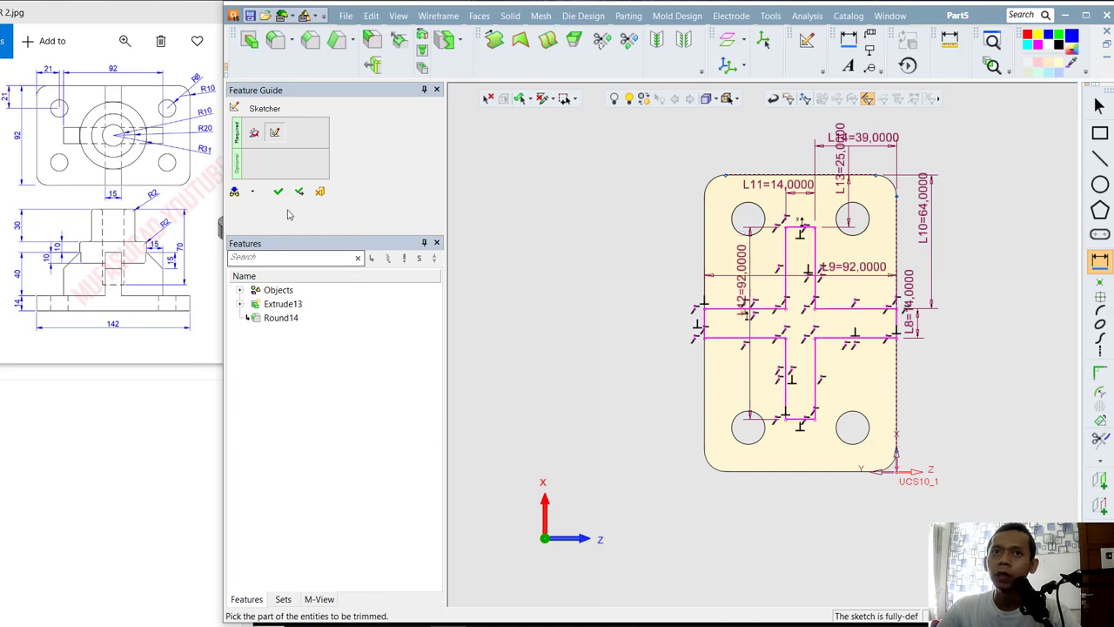
click(277, 190)
middle_drag(771, 374, 671, 316)
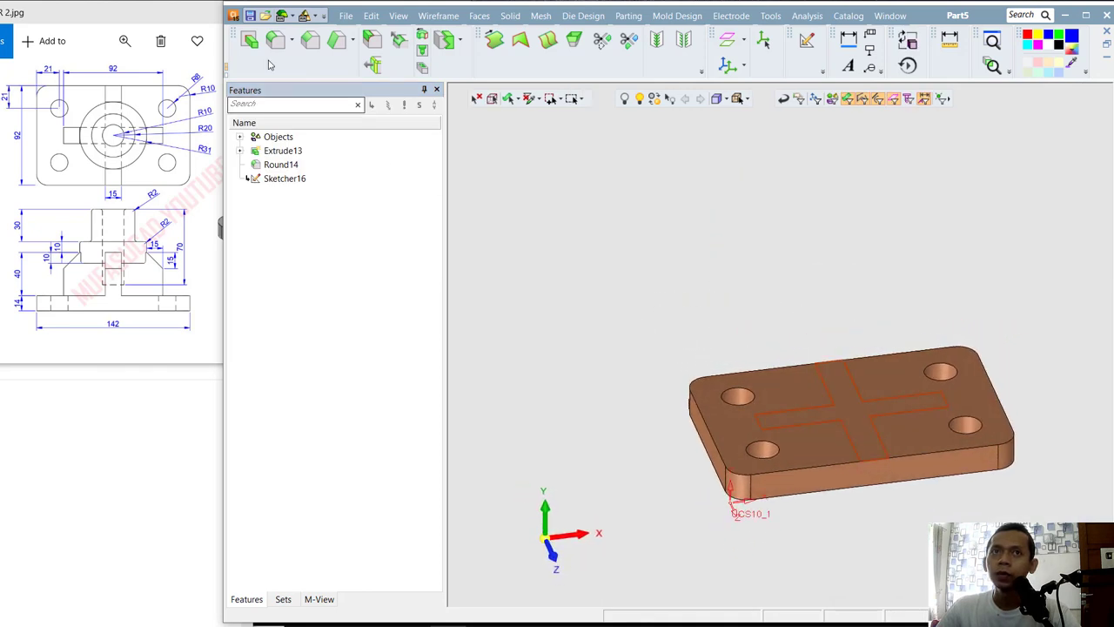
click(250, 40)
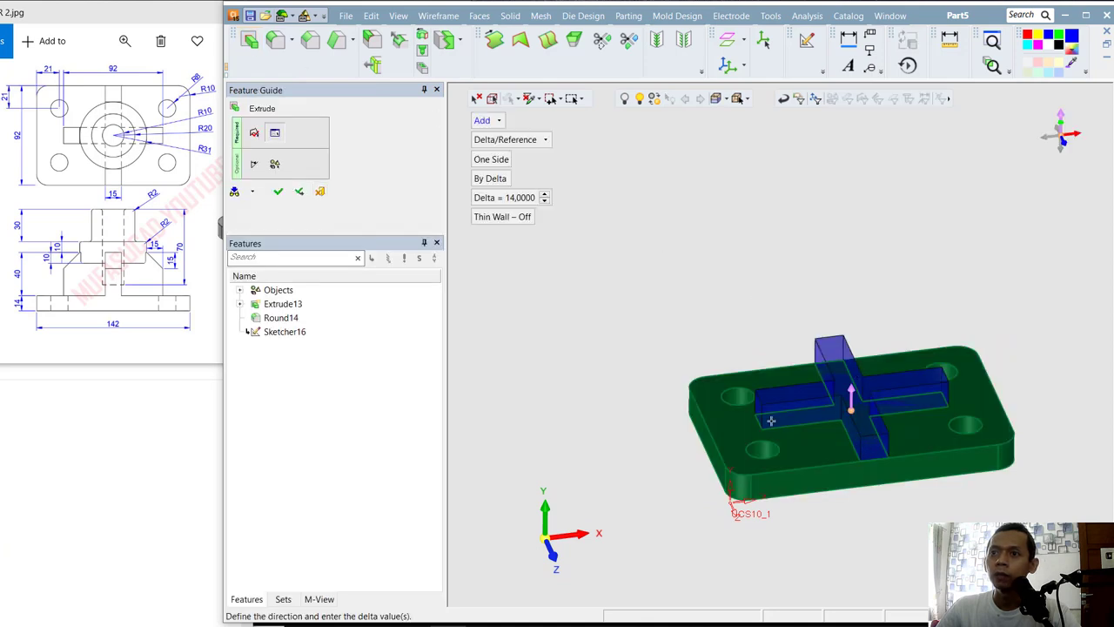
- Extrude the cross sketch 40 mm upward into a rib joined to the plate, as Extrude17
click(509, 197)
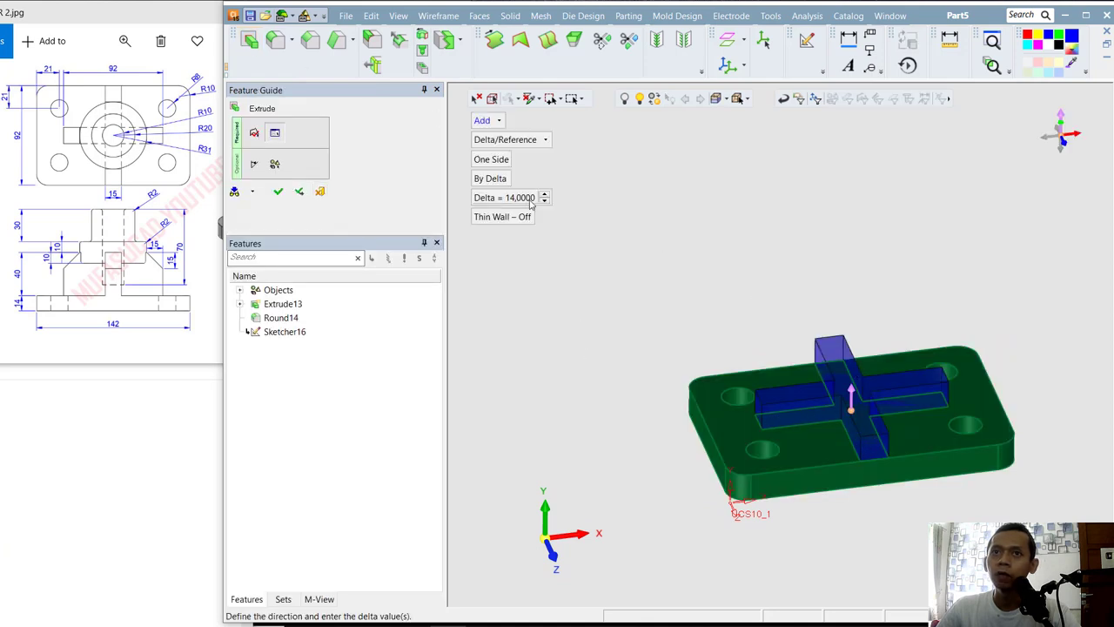
text(4)
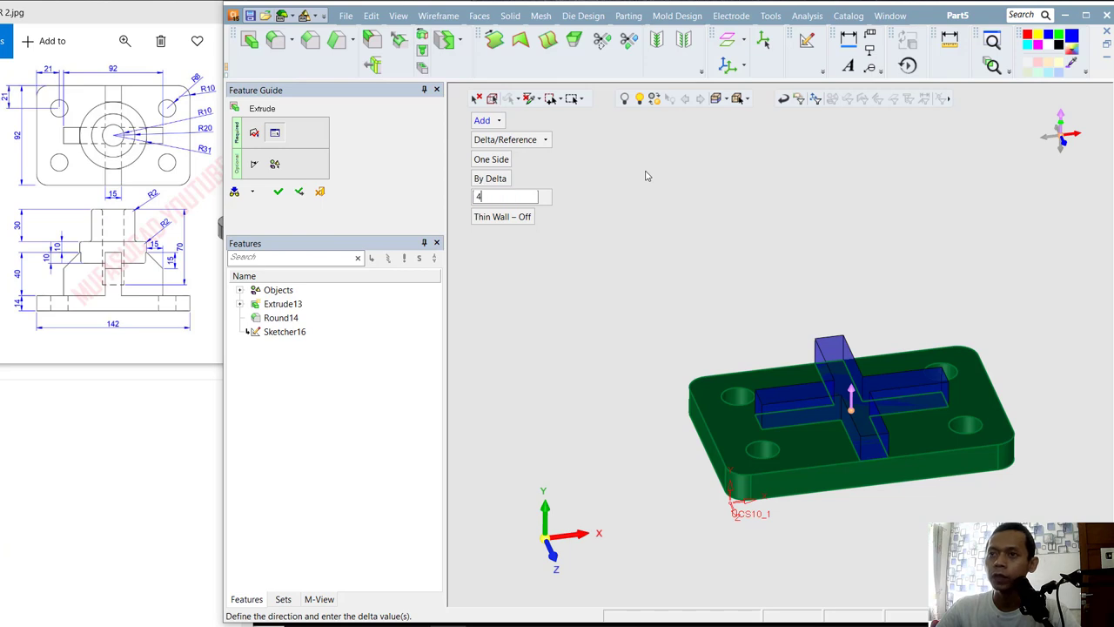
text(0)
key(Return)
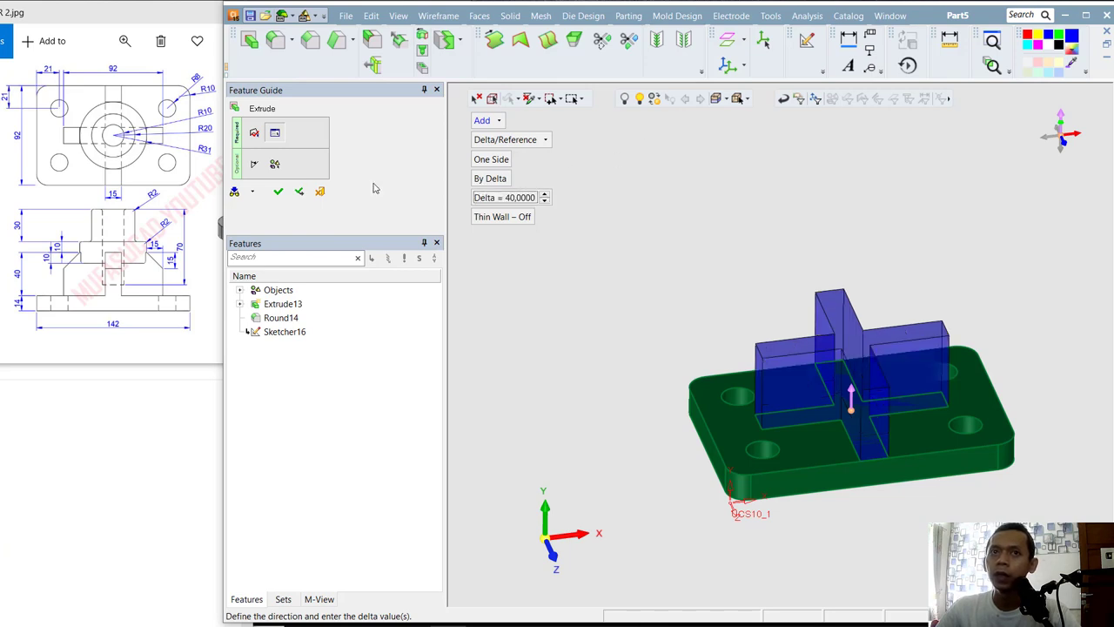
click(279, 194)
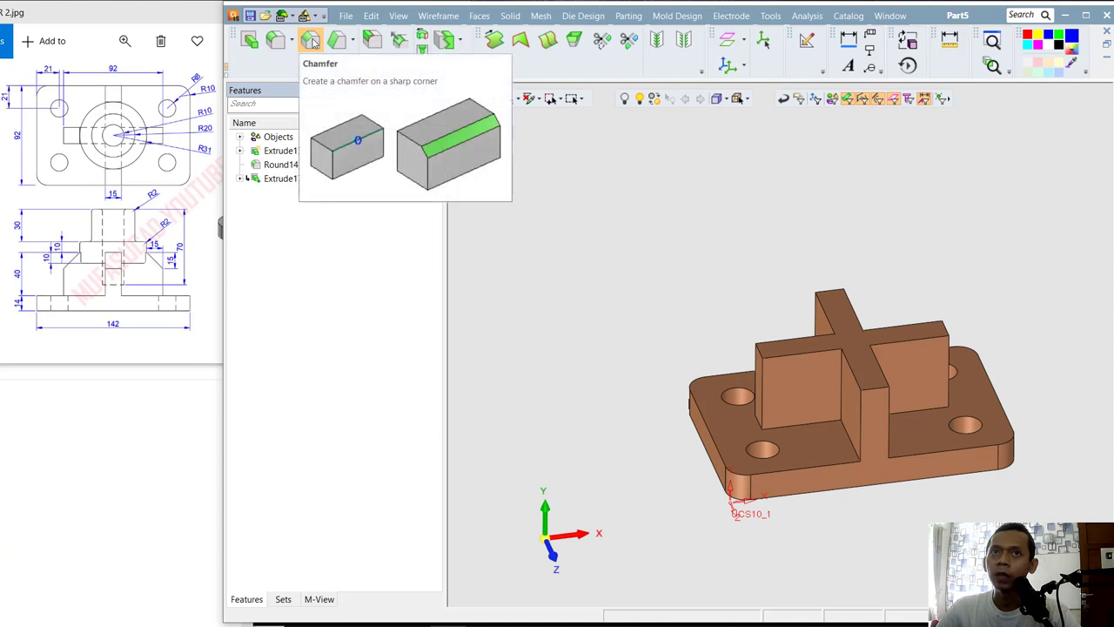
- Start a chamfer and select the cross rib's top edges
click(311, 41)
click(830, 289)
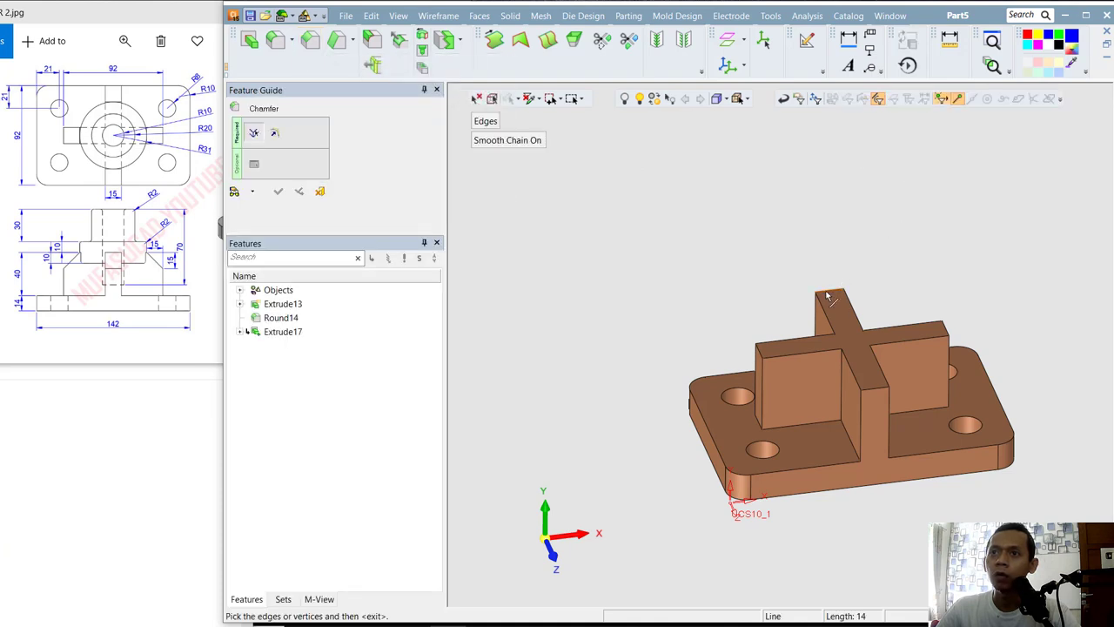
click(876, 390)
click(946, 329)
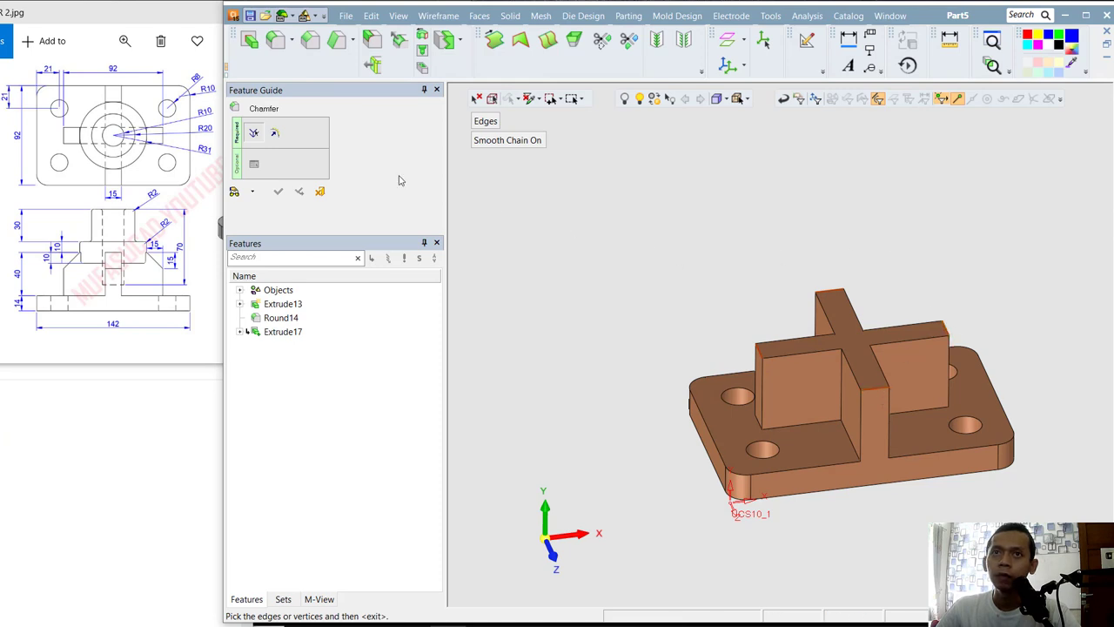
- Set a symmetric 15 mm chamfer distance with auto preview on, and create Chamfer18
click(274, 132)
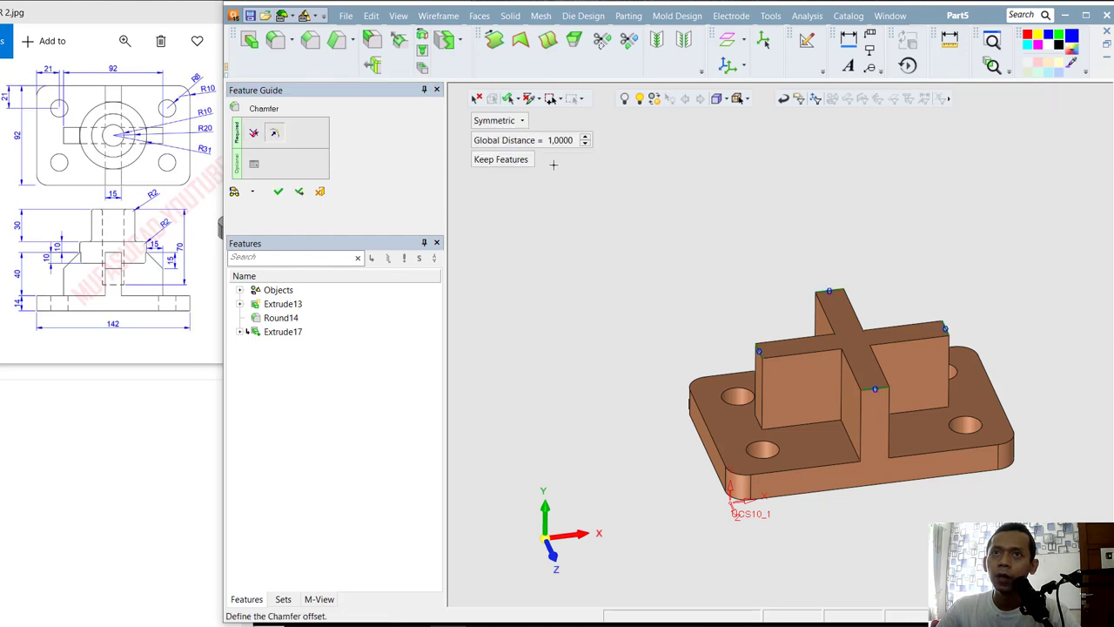
click(520, 122)
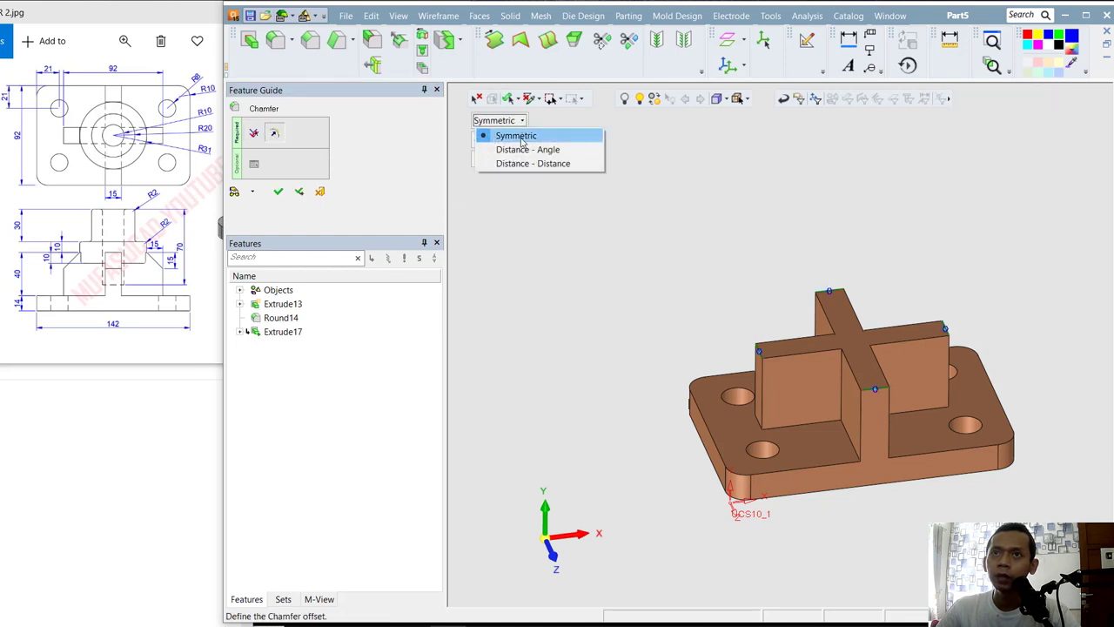
click(497, 133)
click(564, 142)
click(564, 143)
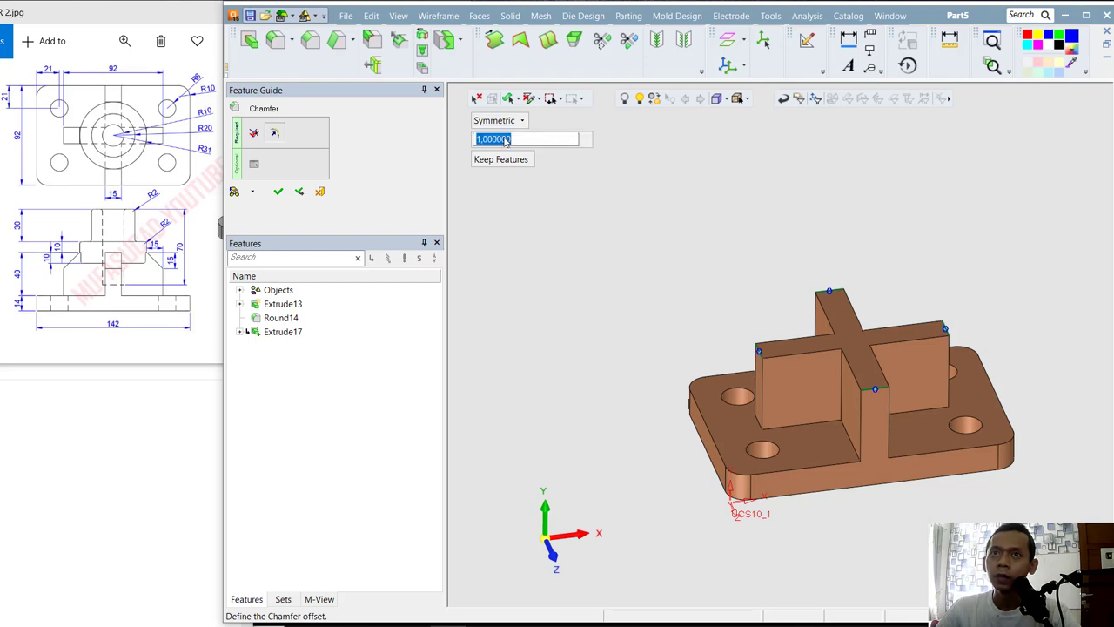
text(15)
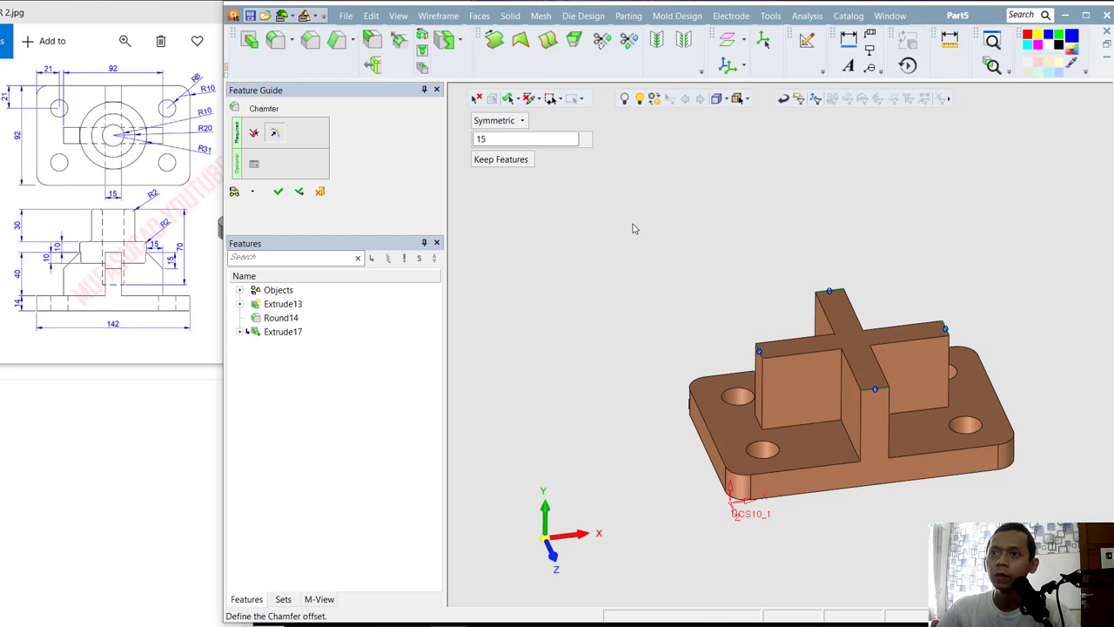
key(Return)
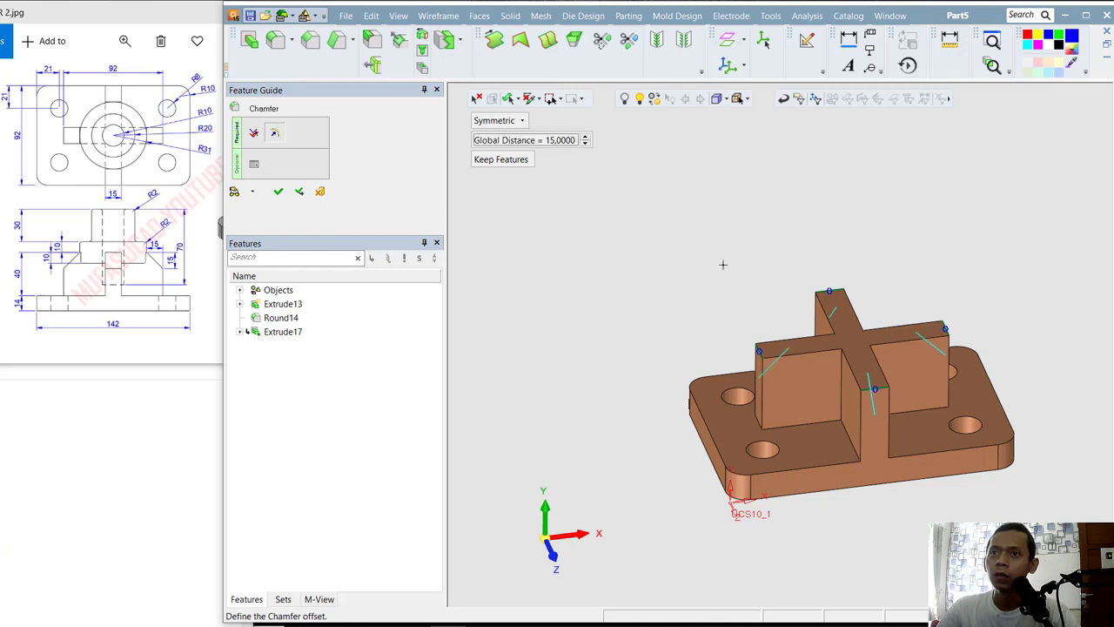
right_click(698, 289)
click(677, 293)
click(706, 313)
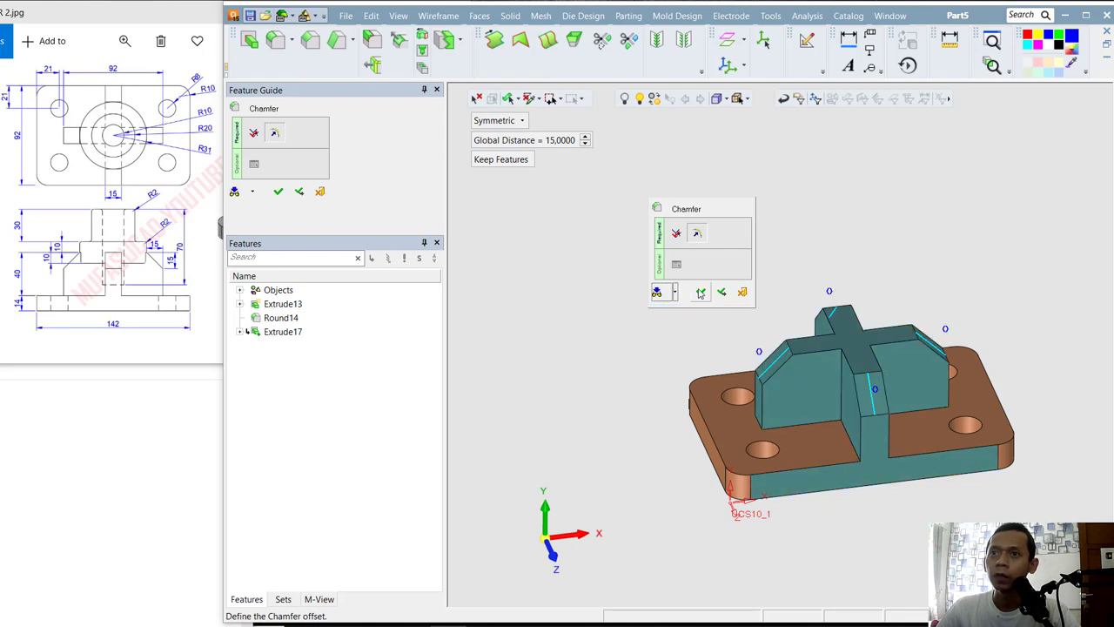
click(701, 292)
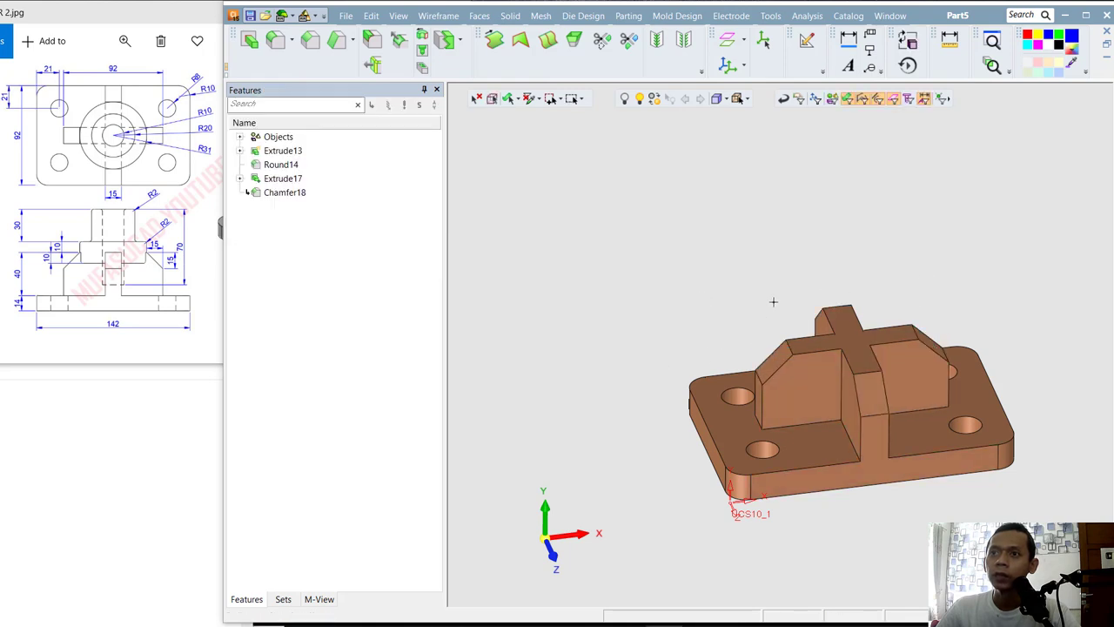
- Start a sketch on the rib's top face, viewed normal, and project the pad's inner edge
click(866, 346)
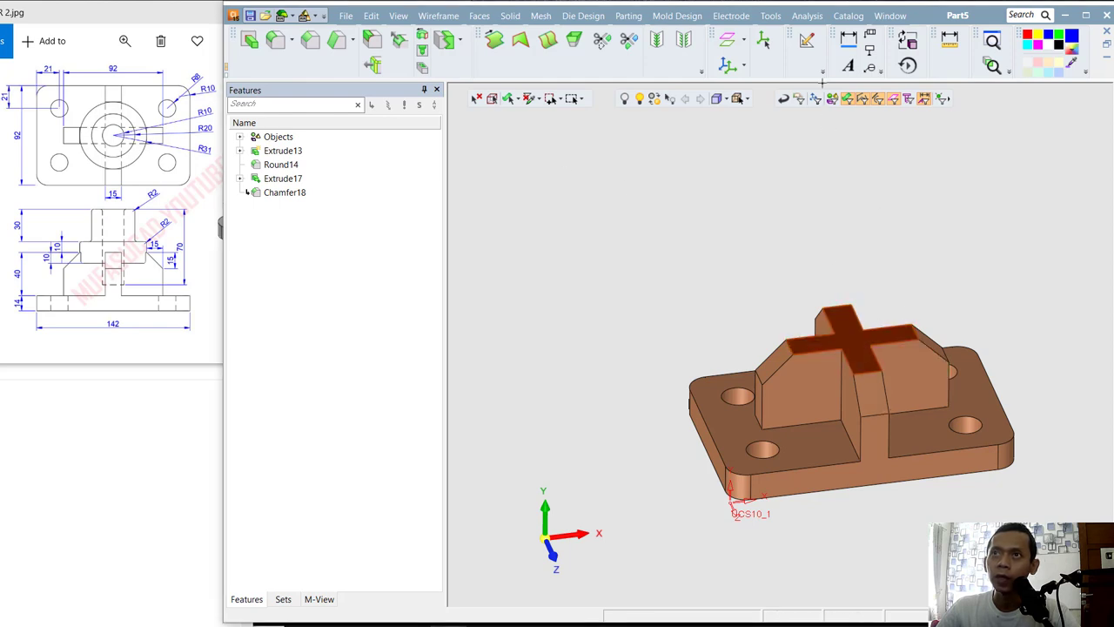
click(807, 43)
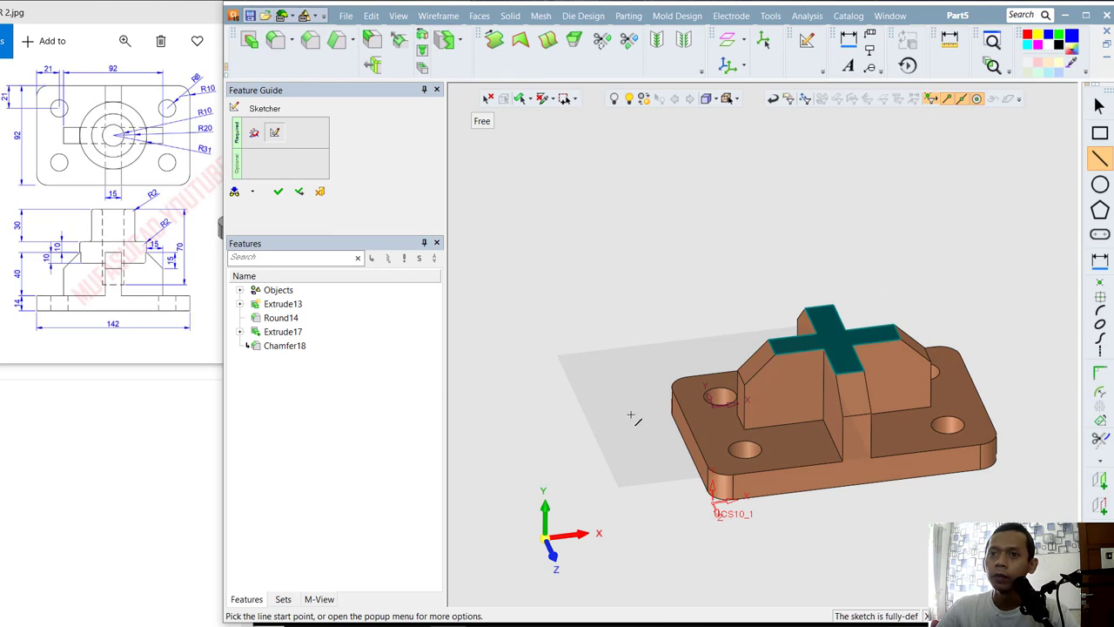
click(547, 515)
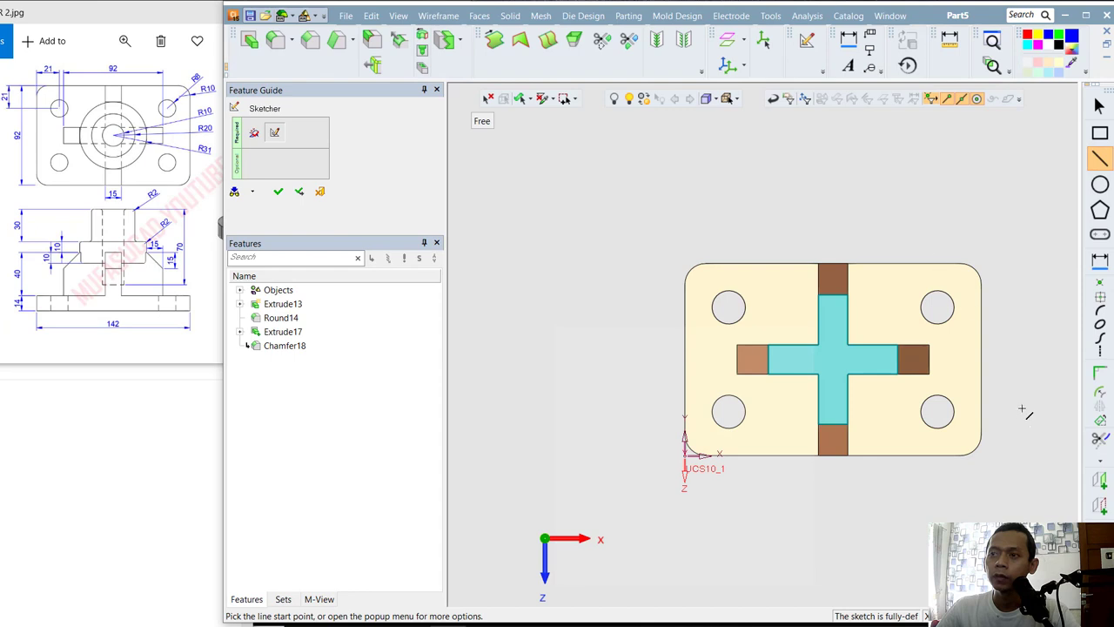
click(1101, 506)
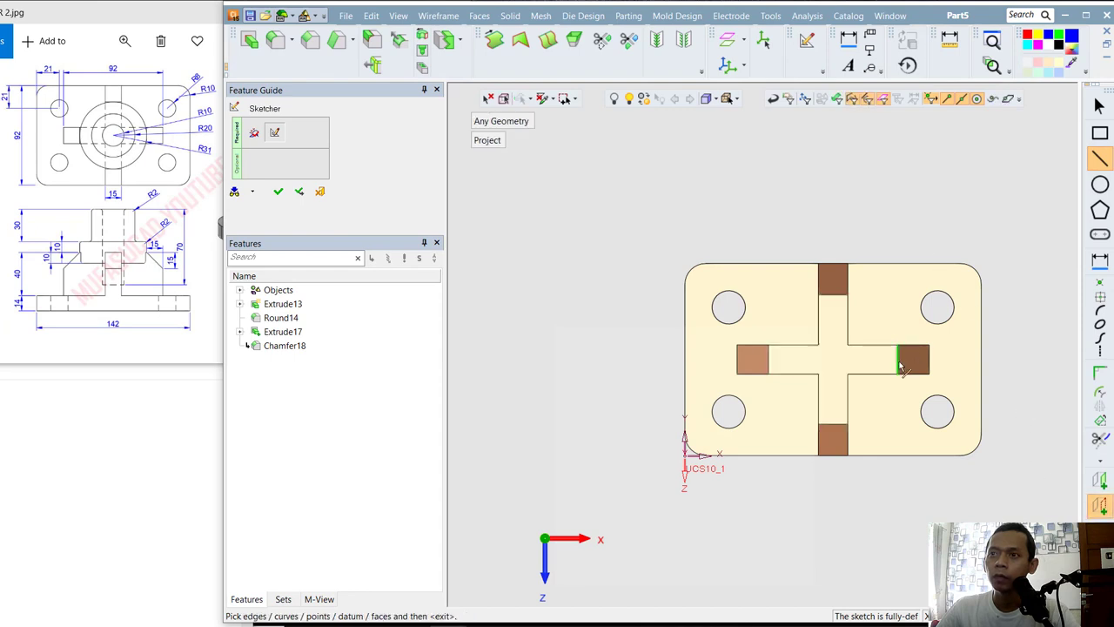
click(901, 363)
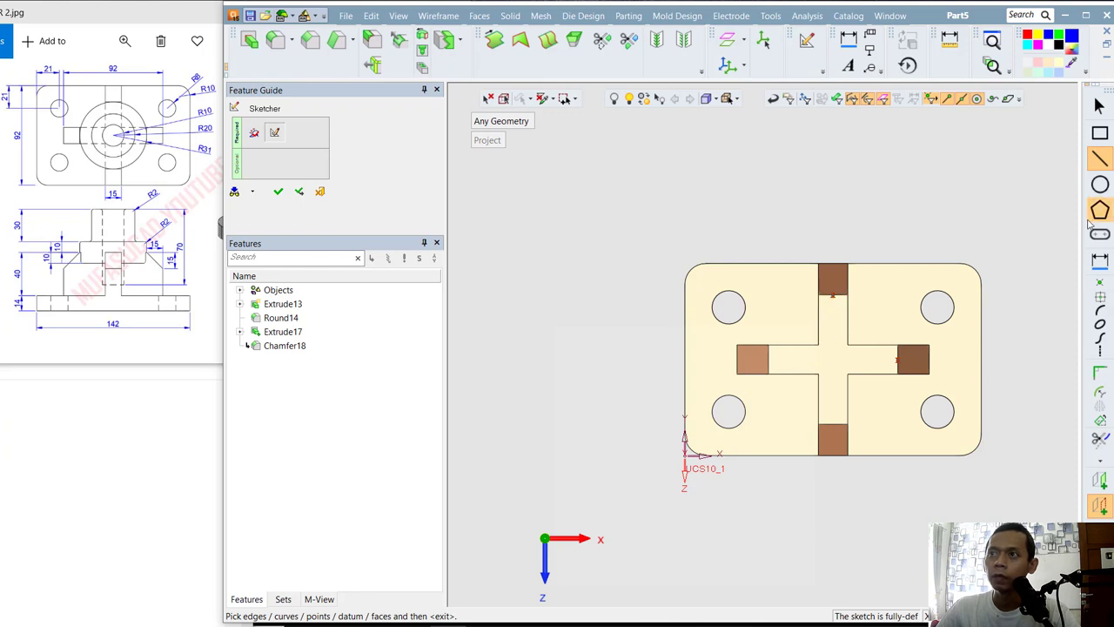
- Draw a circle centred on the part's middle and finish Sketcher19
click(1099, 184)
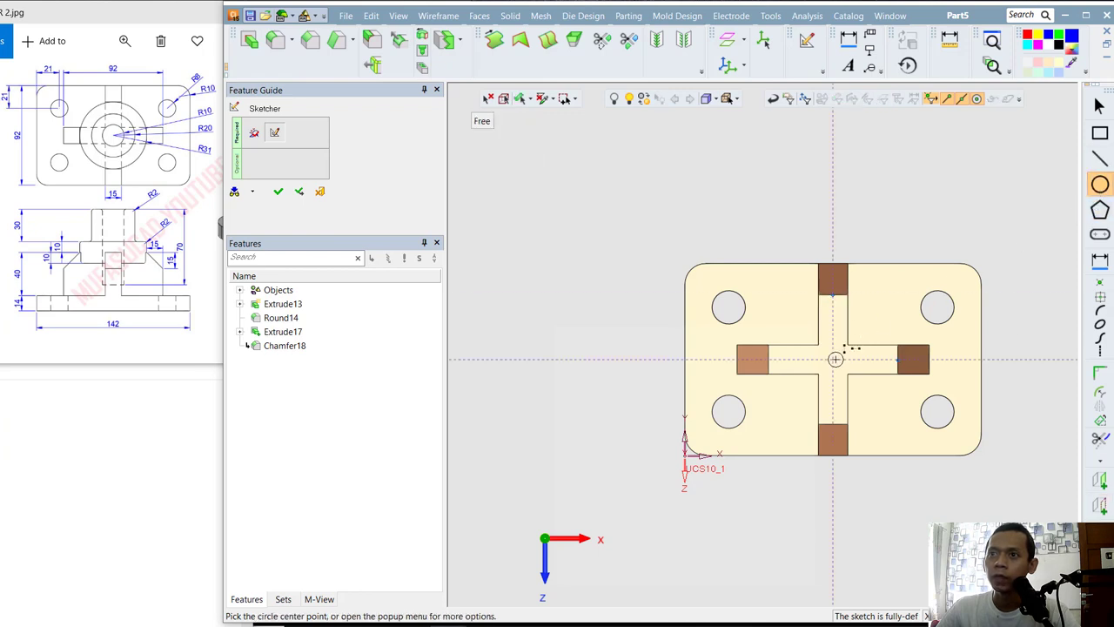
click(834, 359)
click(898, 357)
click(277, 191)
mouse_move(818, 305)
right_down()
mouse_move(849, 315)
mouse_move(873, 261)
right_up()
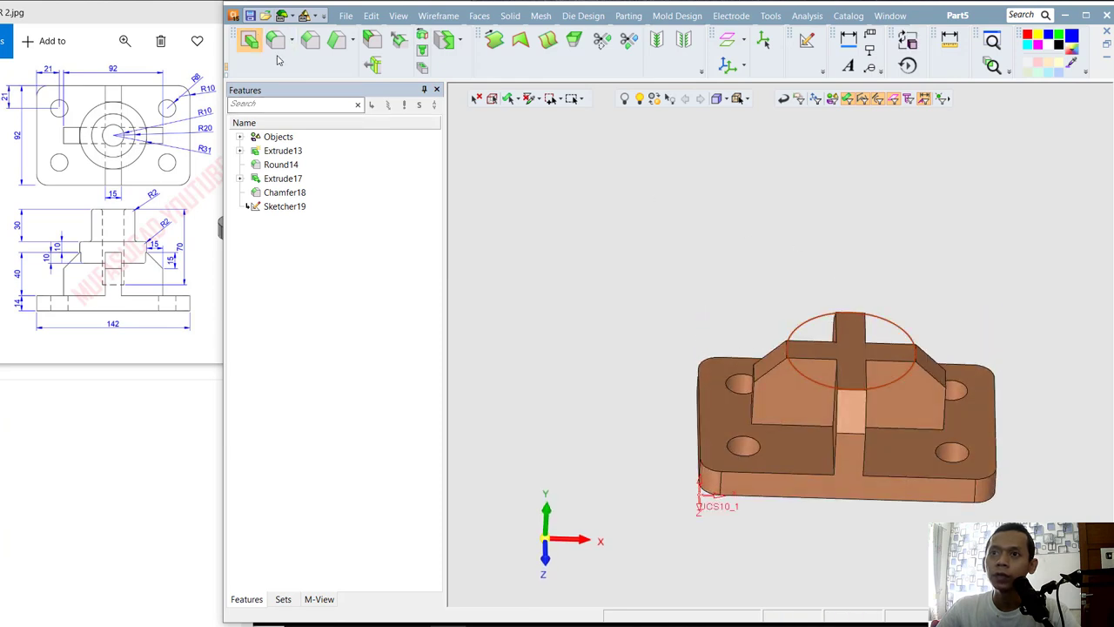
- Extrude Sketcher19's circle 10 mm to both sides into a cylindrical boss, Extrude20
click(250, 41)
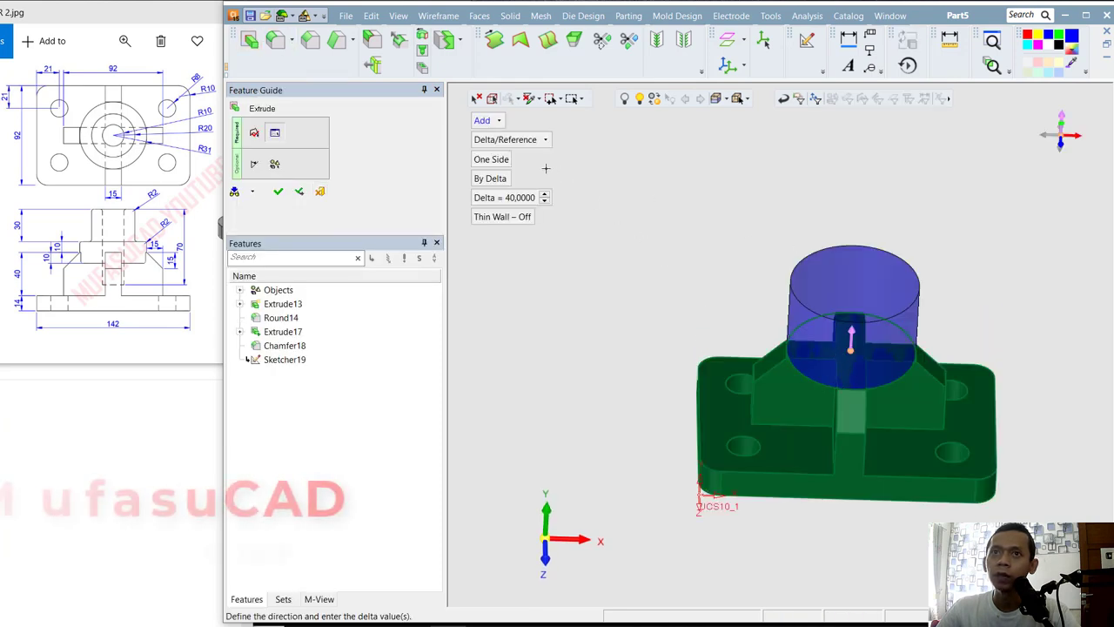
click(491, 160)
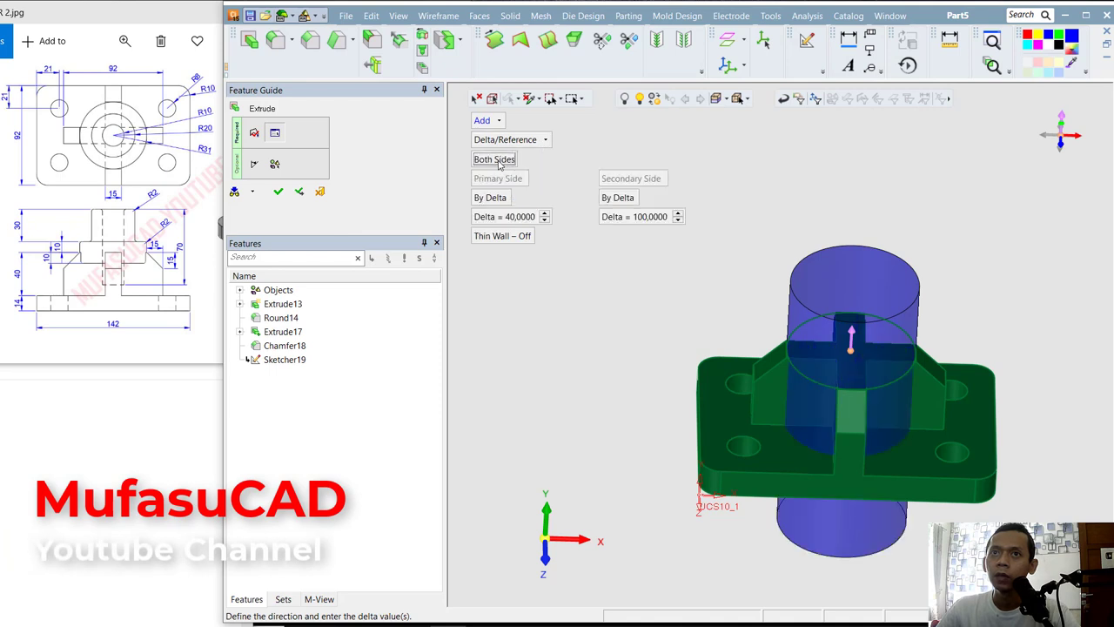
click(520, 217)
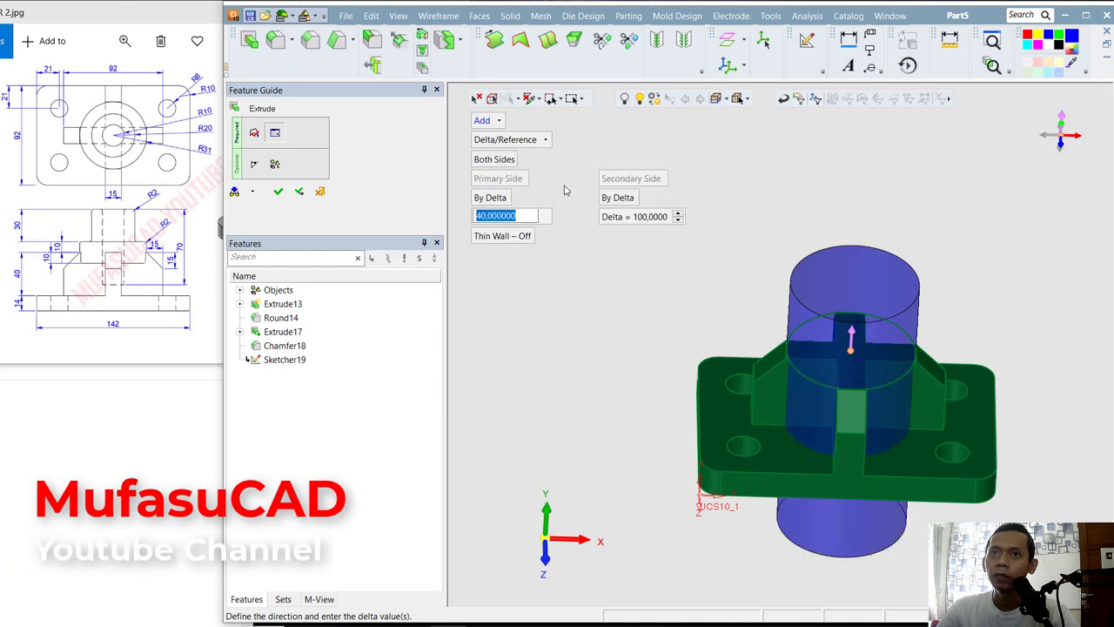
text(10)
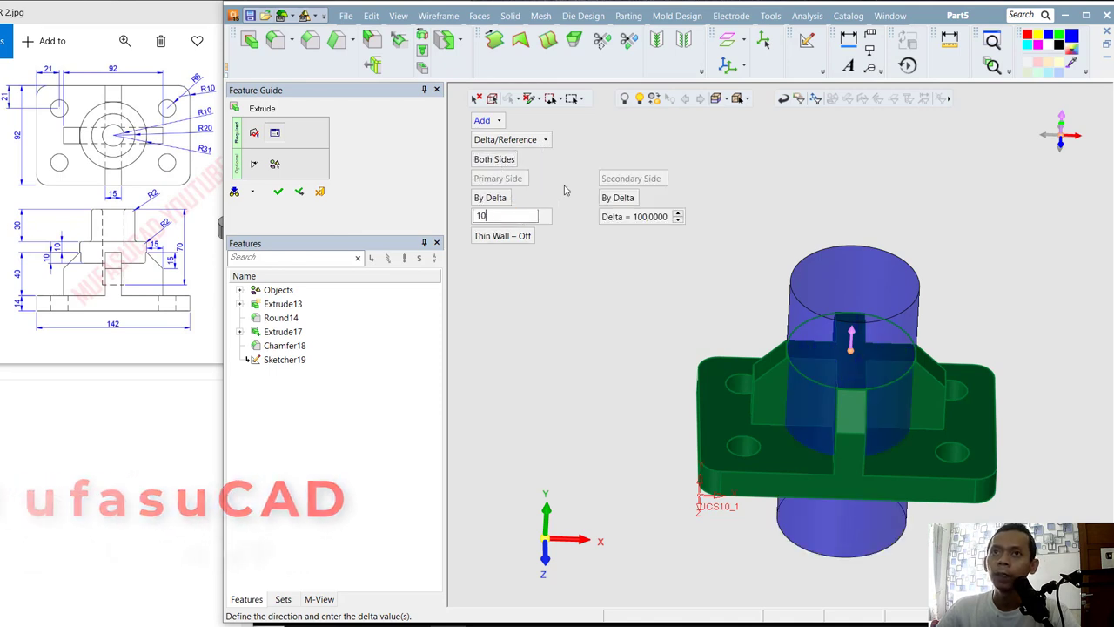
key(Return)
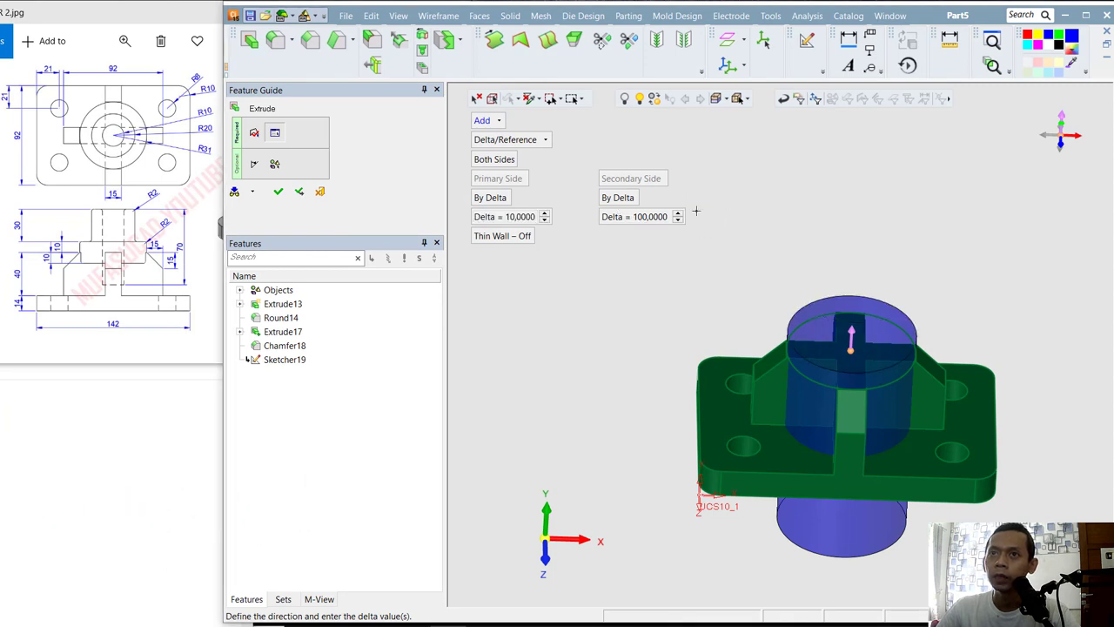
click(636, 217)
text(10)
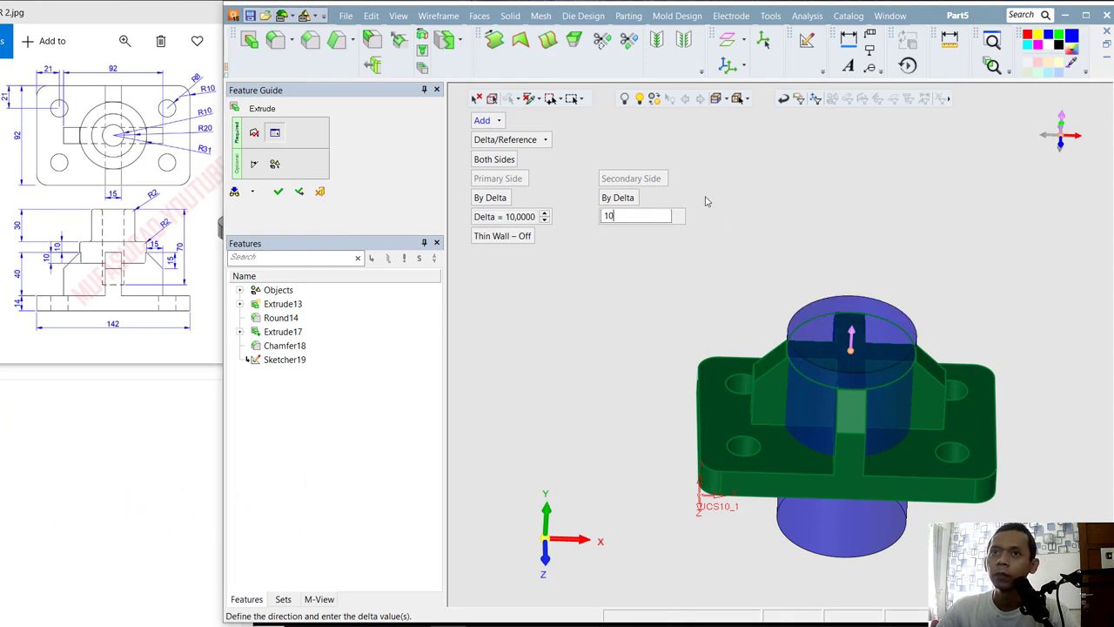
key(Return)
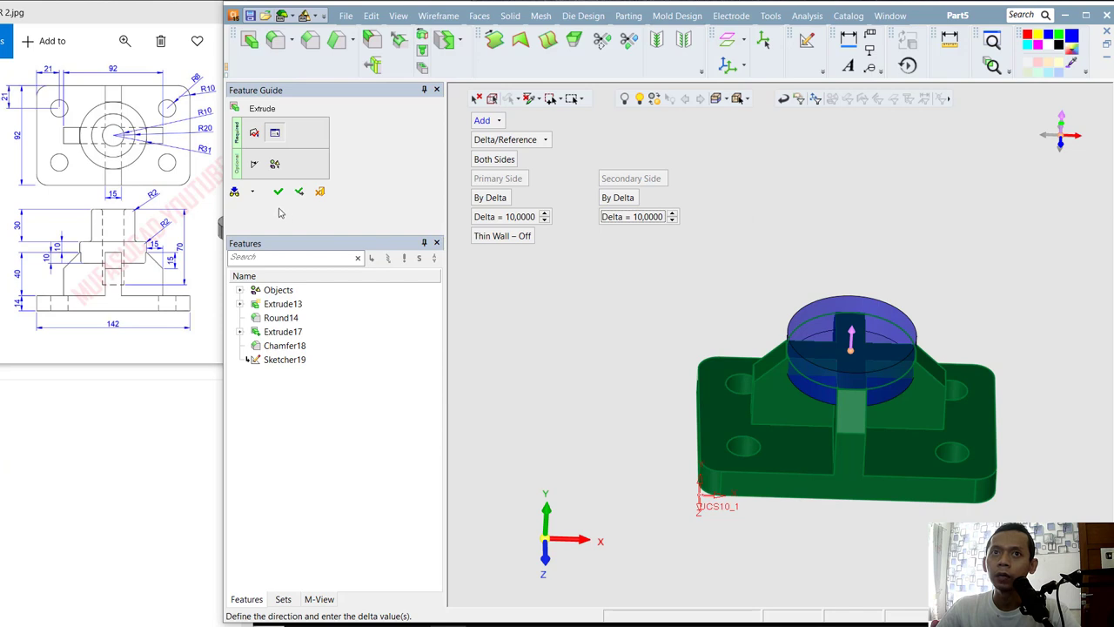
click(278, 192)
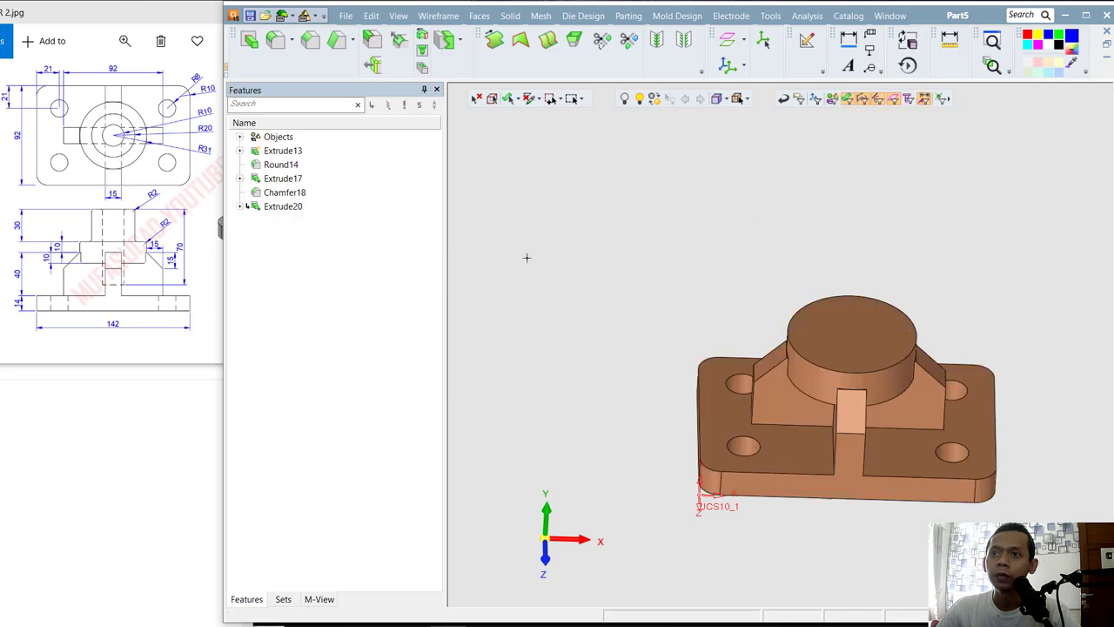
- Sketch on the boss's top face, projecting its edge and drawing a centred circle
double_click(850, 343)
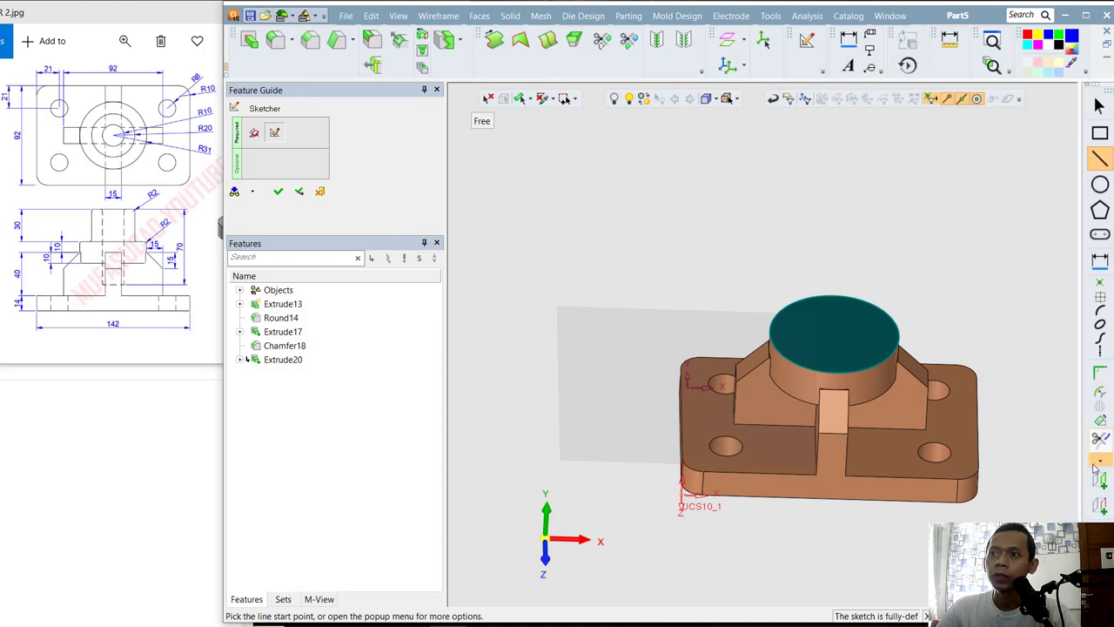
click(1100, 505)
click(871, 310)
click(1099, 184)
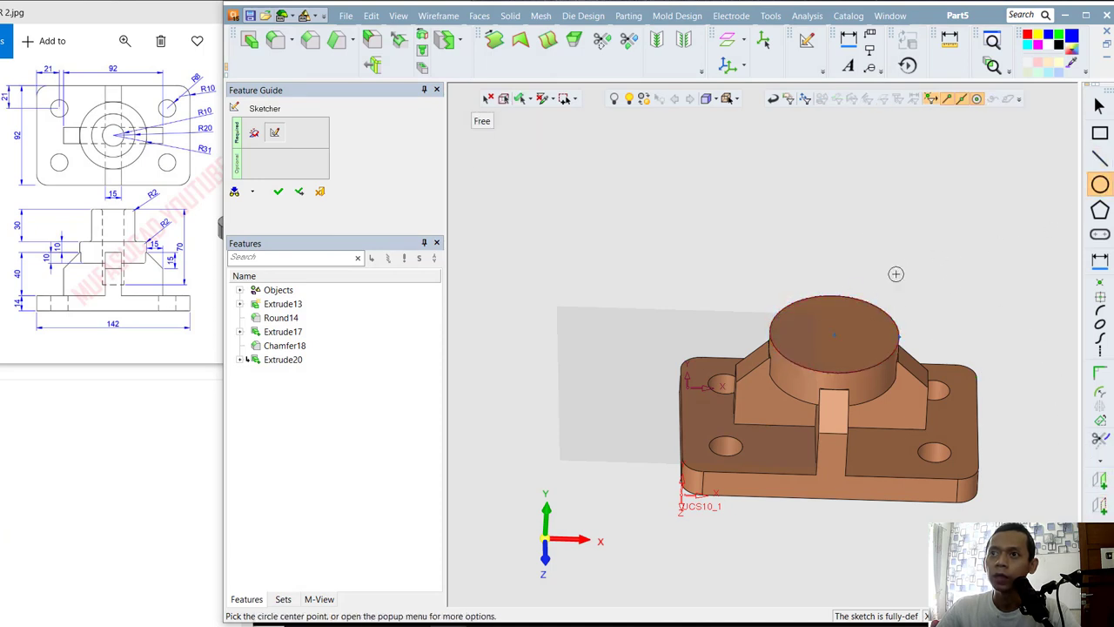
click(833, 333)
click(871, 327)
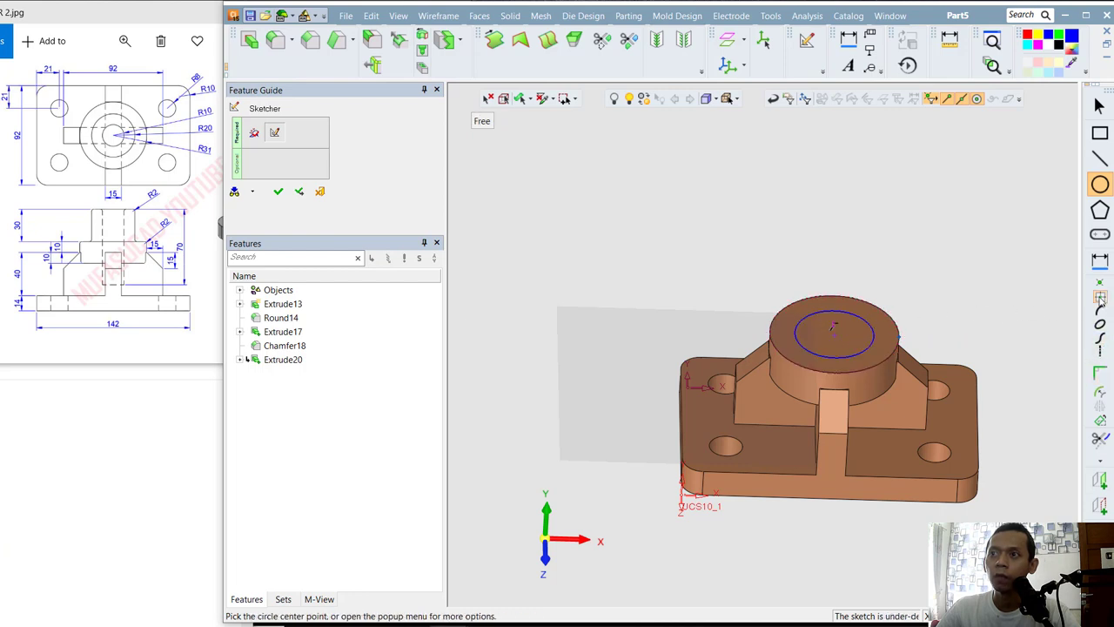
- Dimension the new circle to Ø40 and finish the sketch
click(1100, 259)
click(854, 315)
click(917, 278)
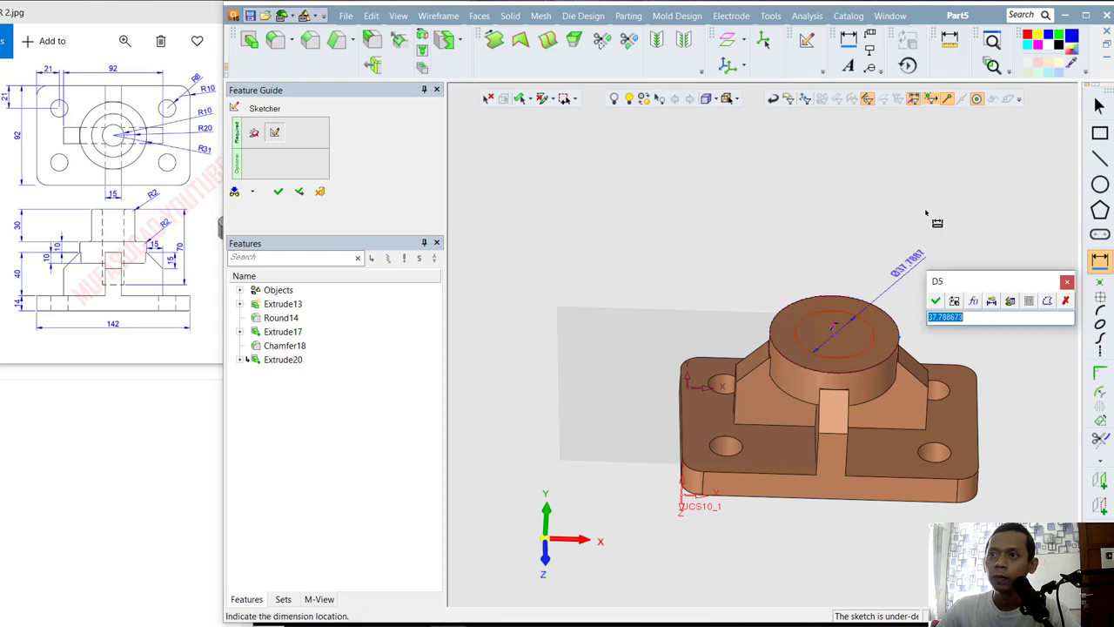
text(40)
key(Return)
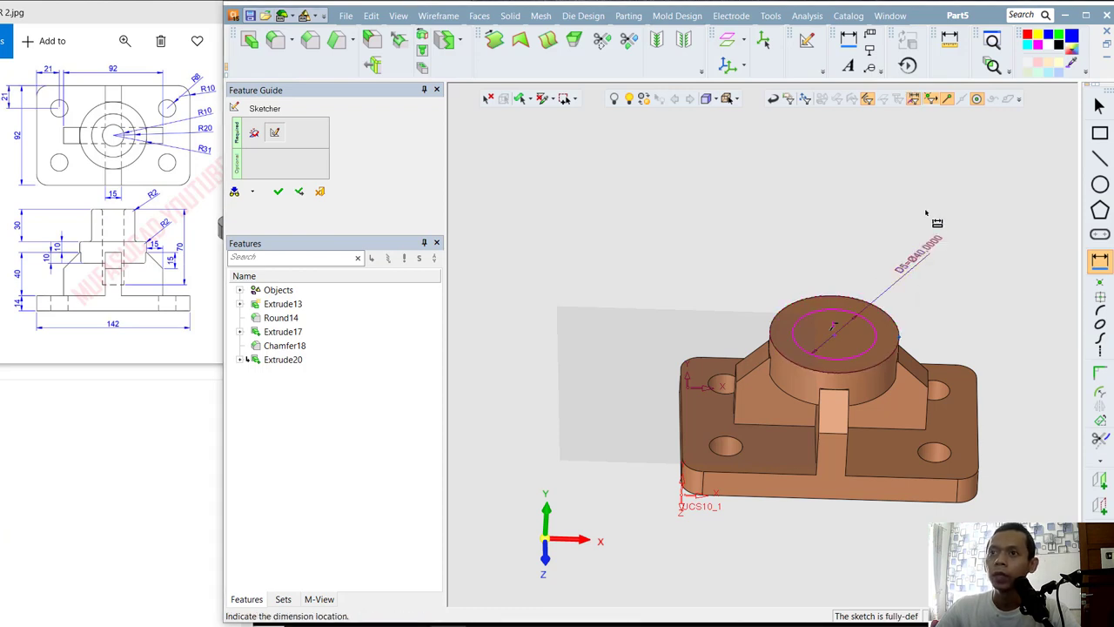
click(277, 191)
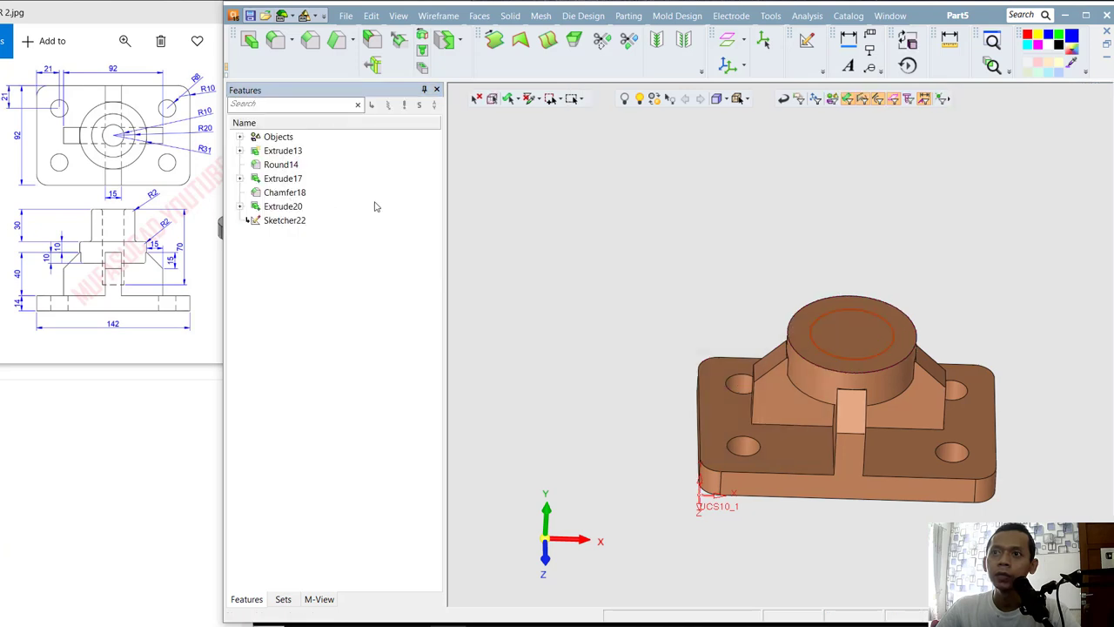
- Extrude the Ø40 circle 30 mm upward into a cylinder, Extrude23
click(249, 40)
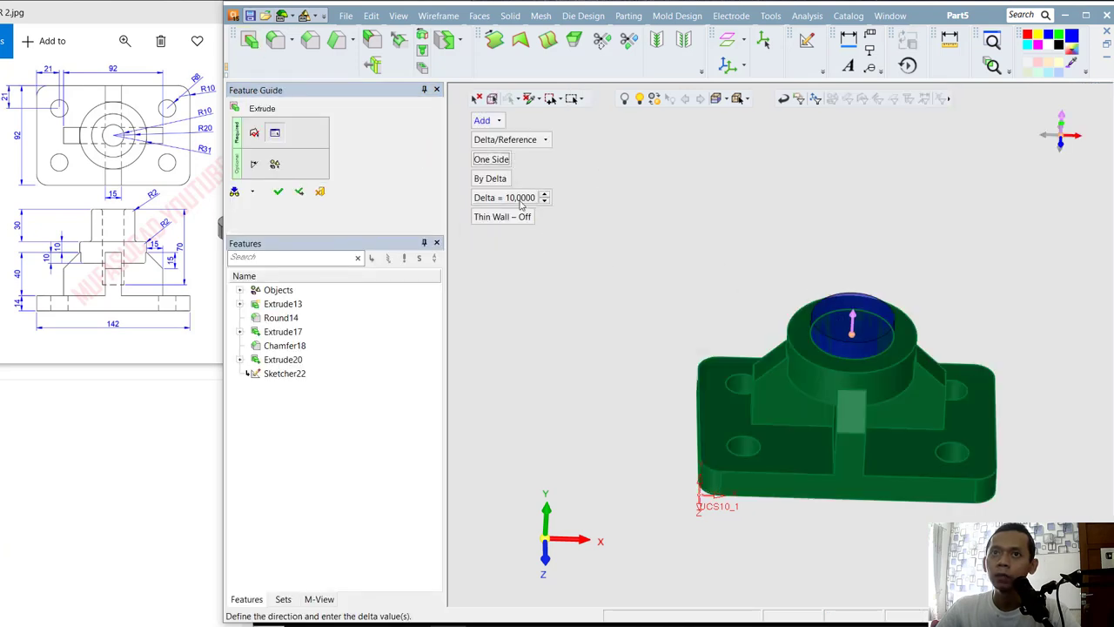
click(521, 197)
text(30)
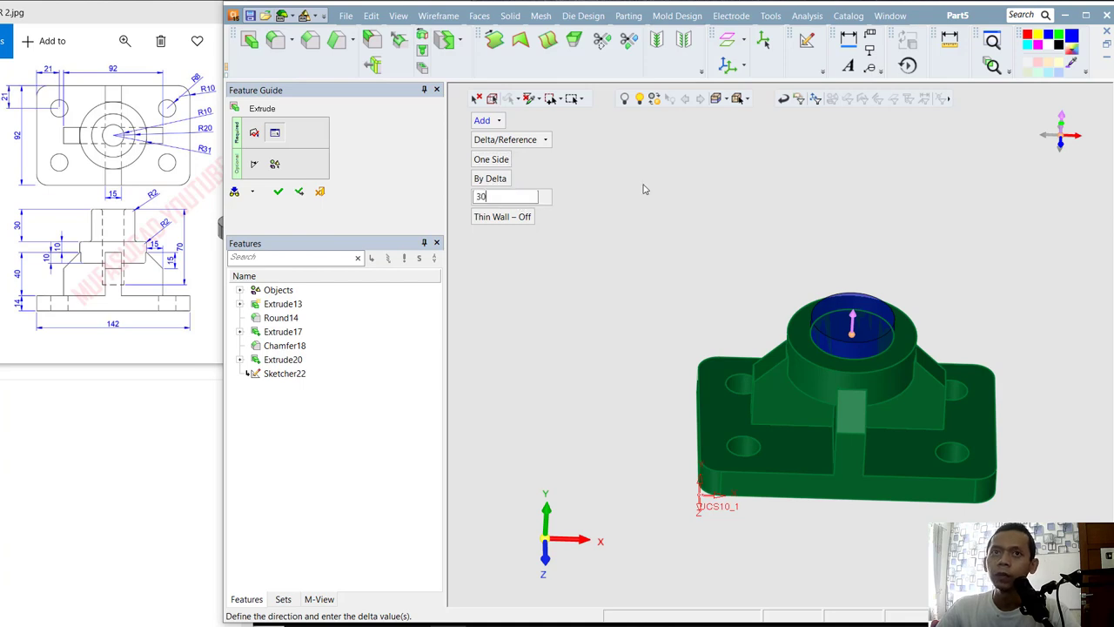
key(Return)
click(277, 192)
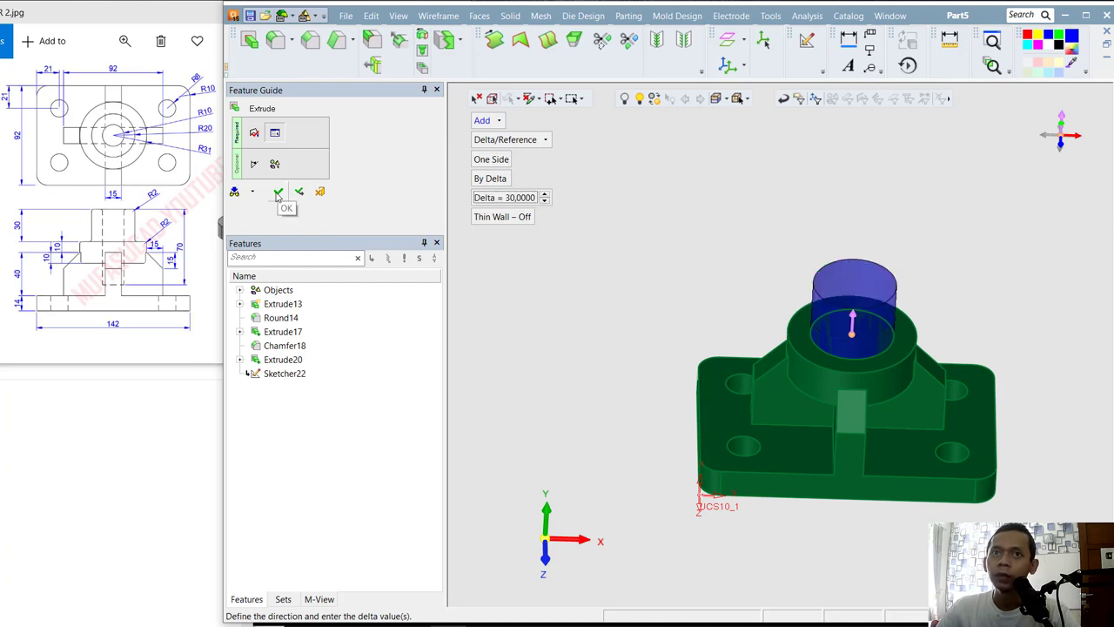
click(861, 290)
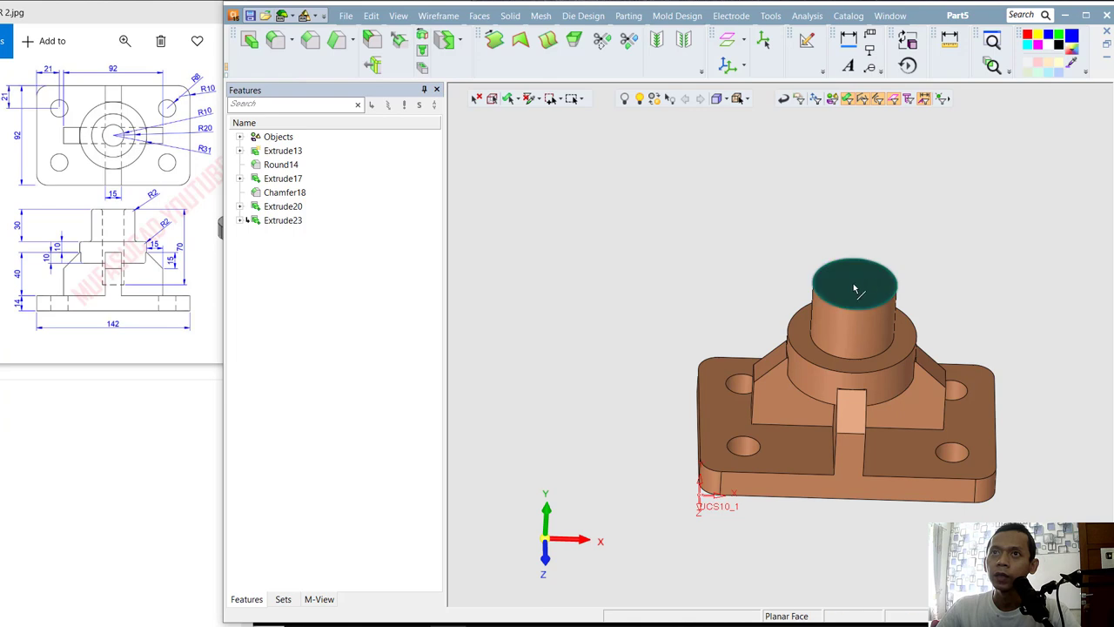
- Sketch a centred circle on the cylinder's top face, projecting its circular edge
click(805, 39)
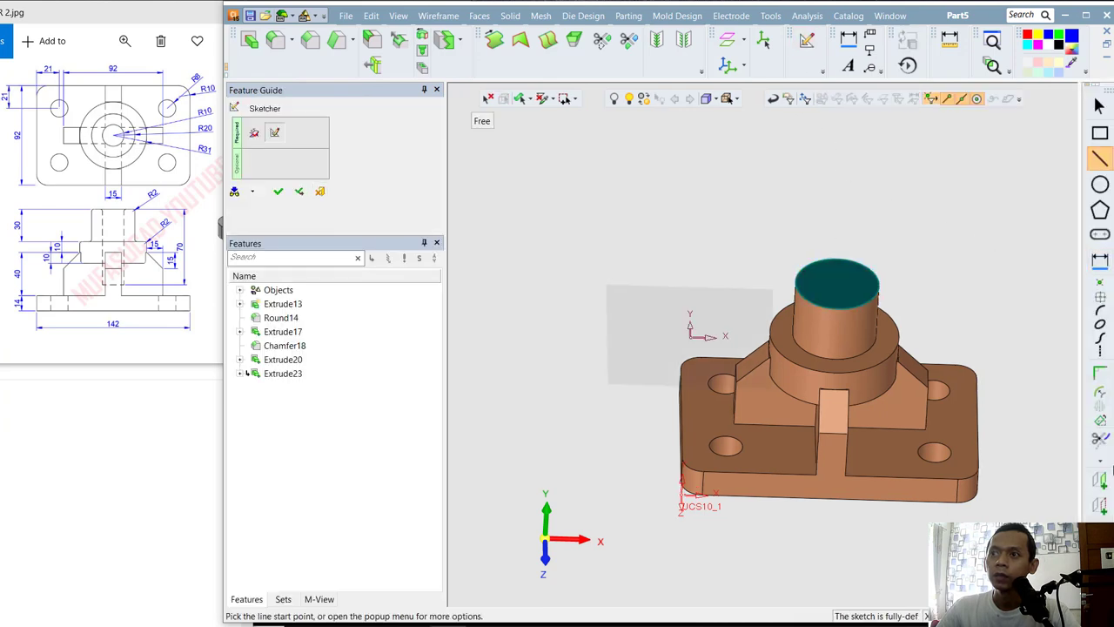
click(1100, 505)
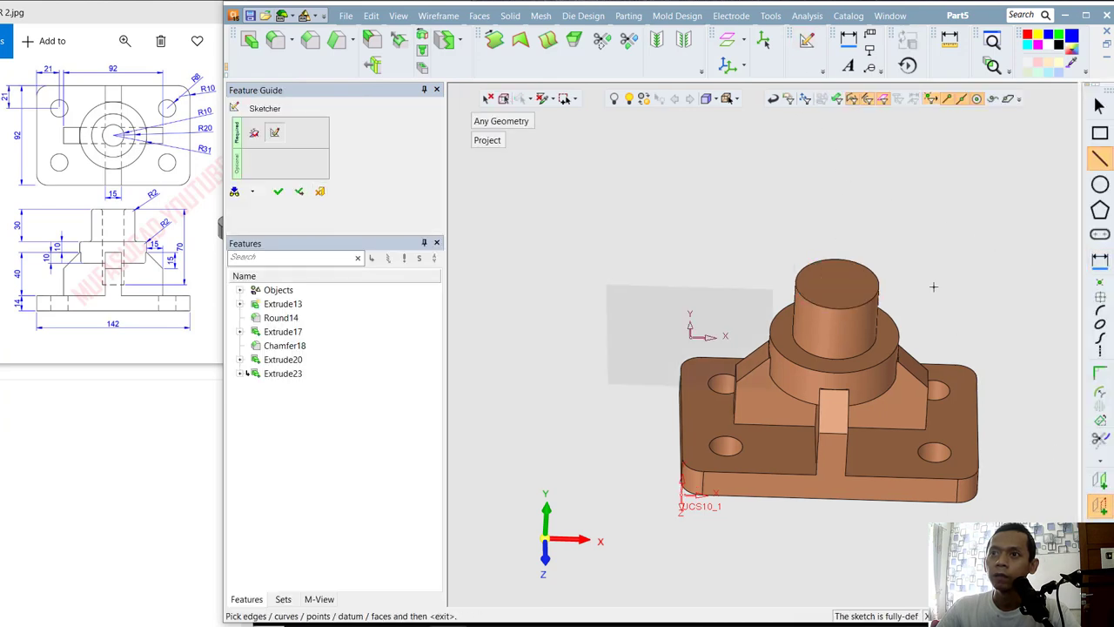
click(874, 273)
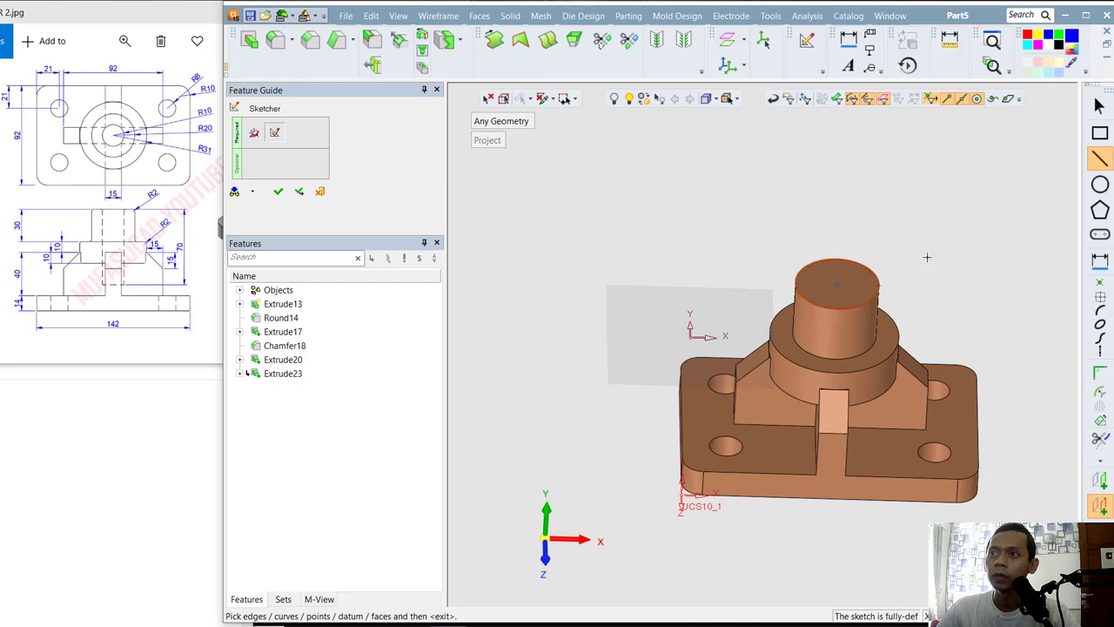
click(1099, 183)
click(837, 284)
click(860, 280)
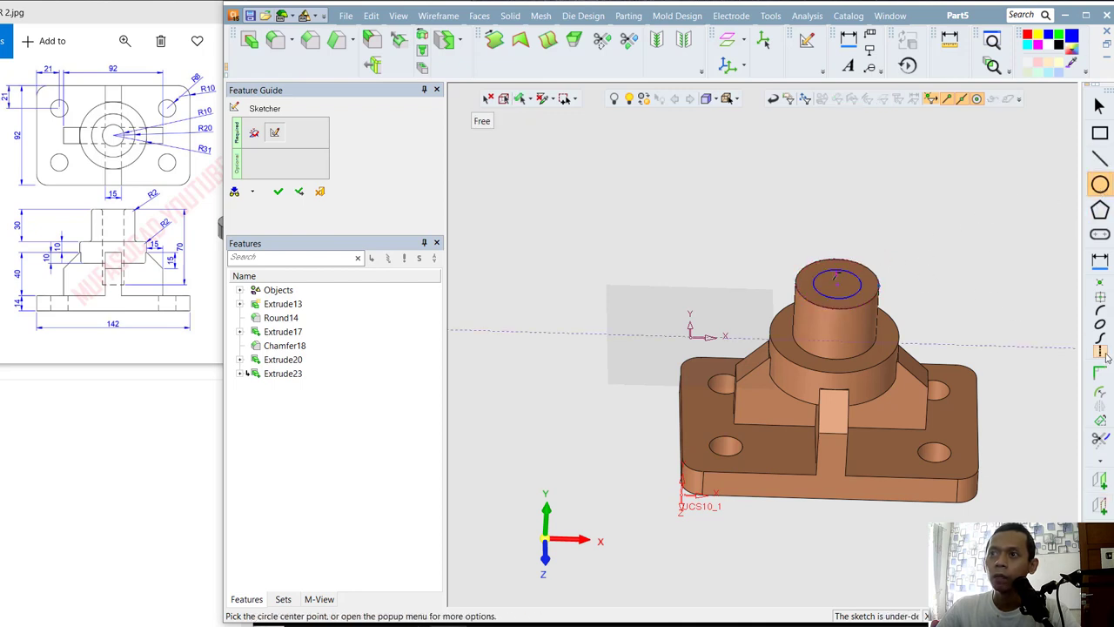
- Dimension the circle to Ø20 and accept the sketch
click(1099, 259)
click(869, 287)
click(905, 241)
text(20)
key(Return)
click(913, 213)
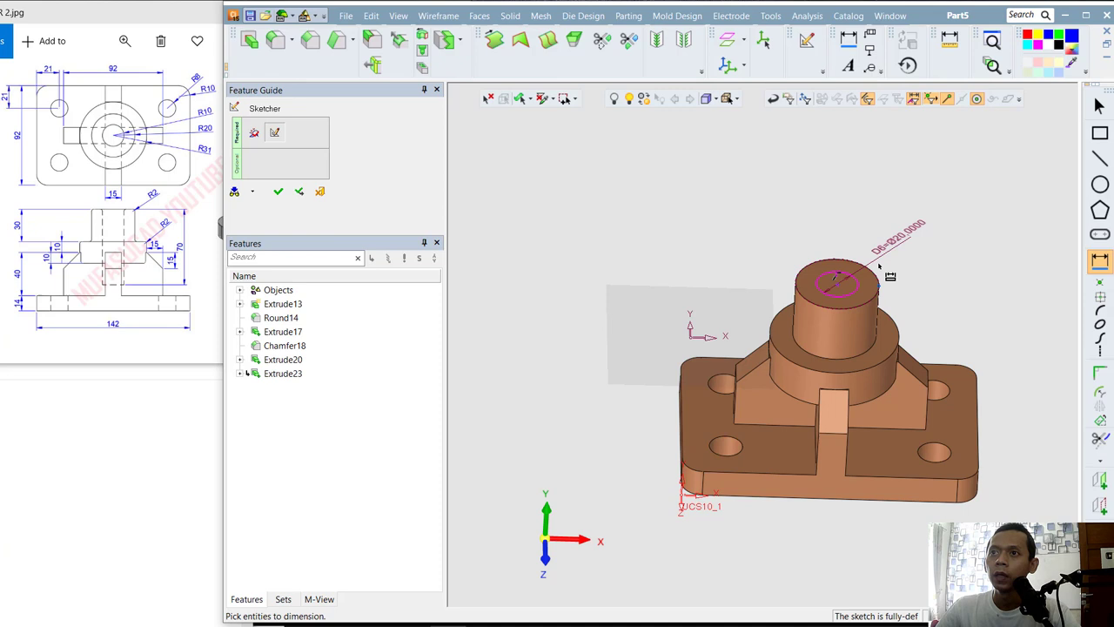
click(279, 193)
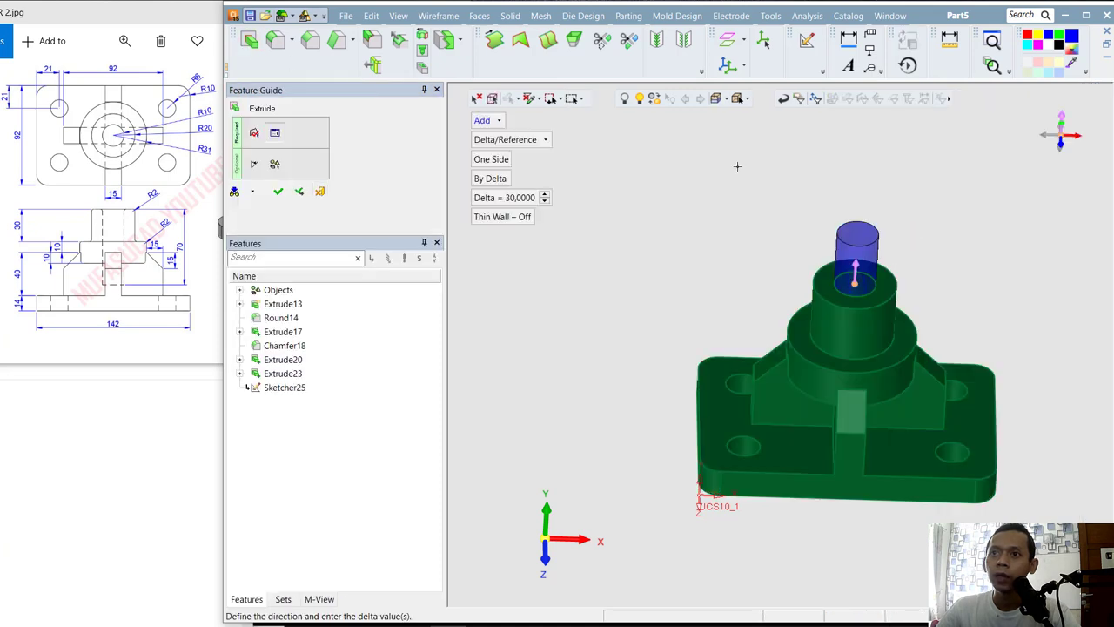
- Cut the Ø20 circle 70 mm downward through the boss as a Remove extrusion, Extrude26
click(855, 270)
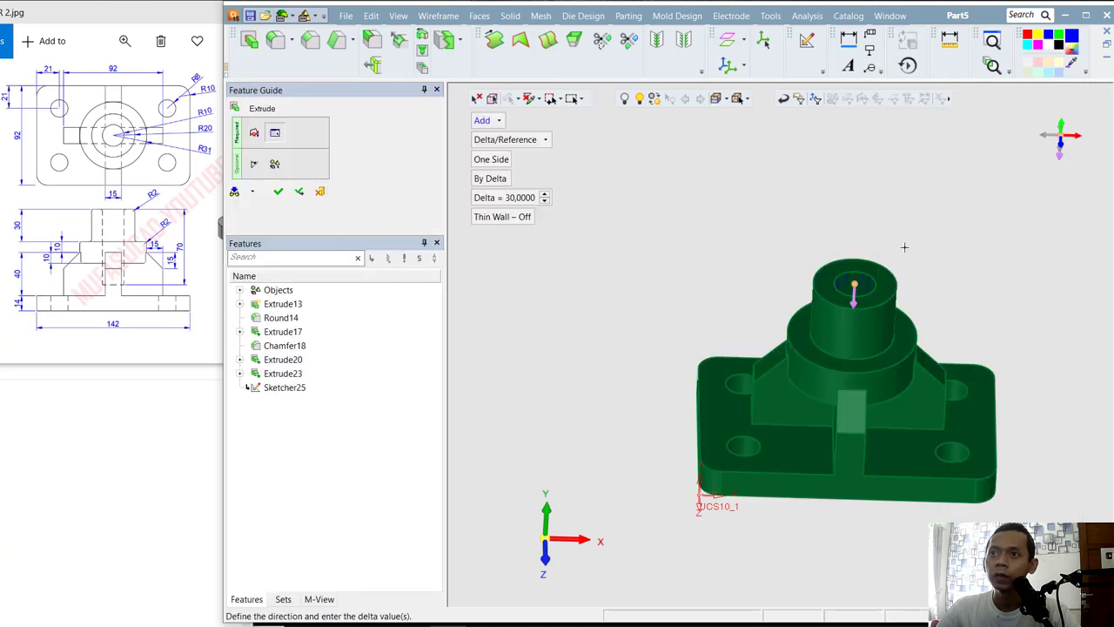
click(499, 122)
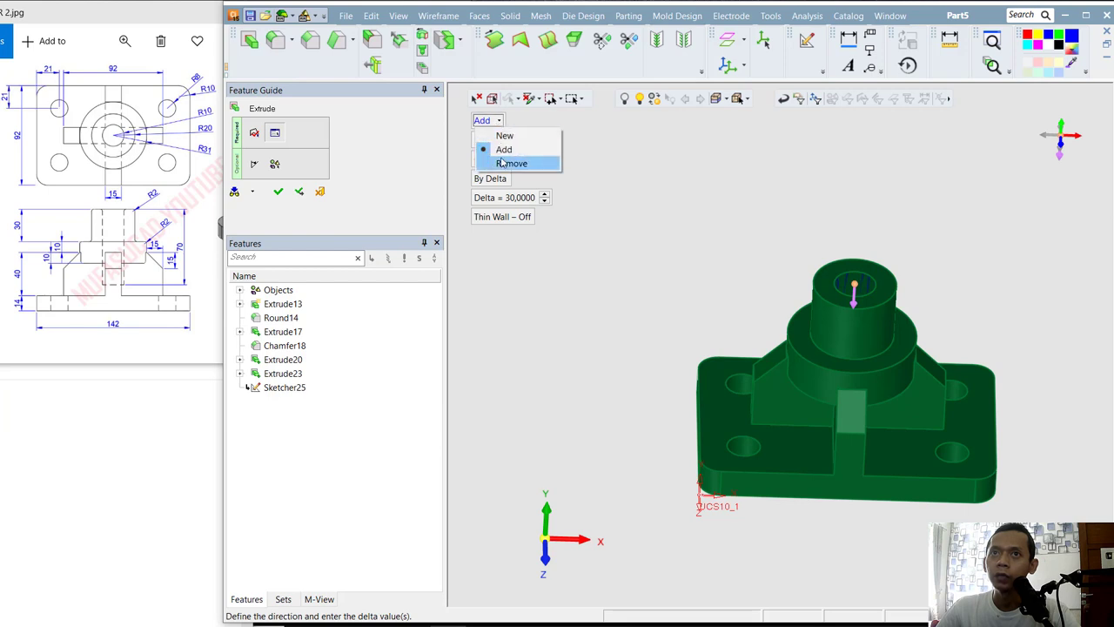
click(502, 163)
click(523, 198)
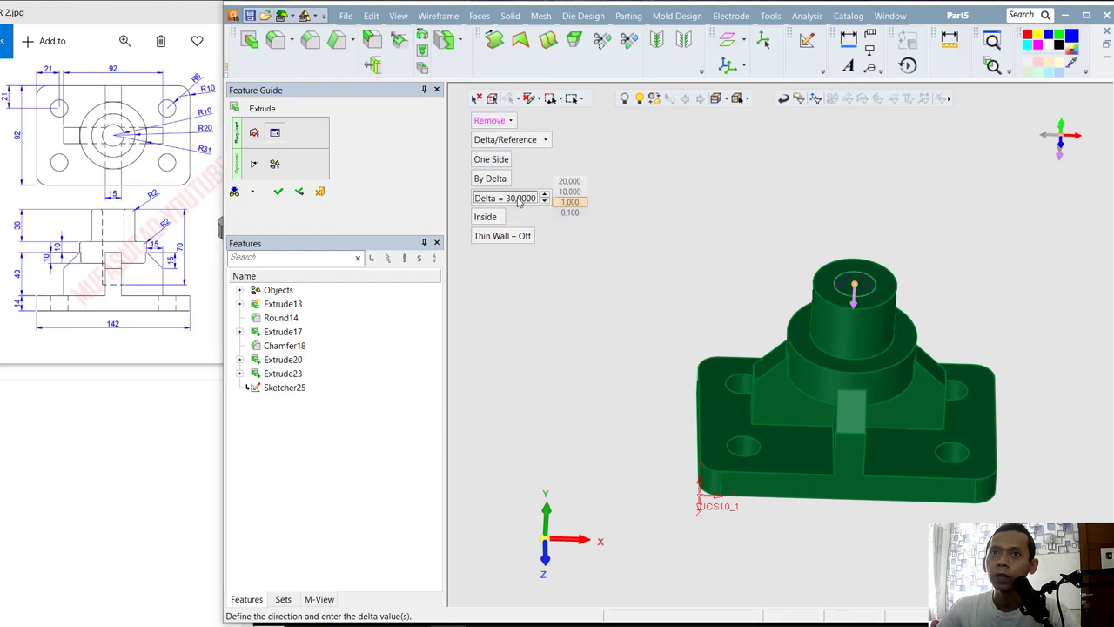
text(7)
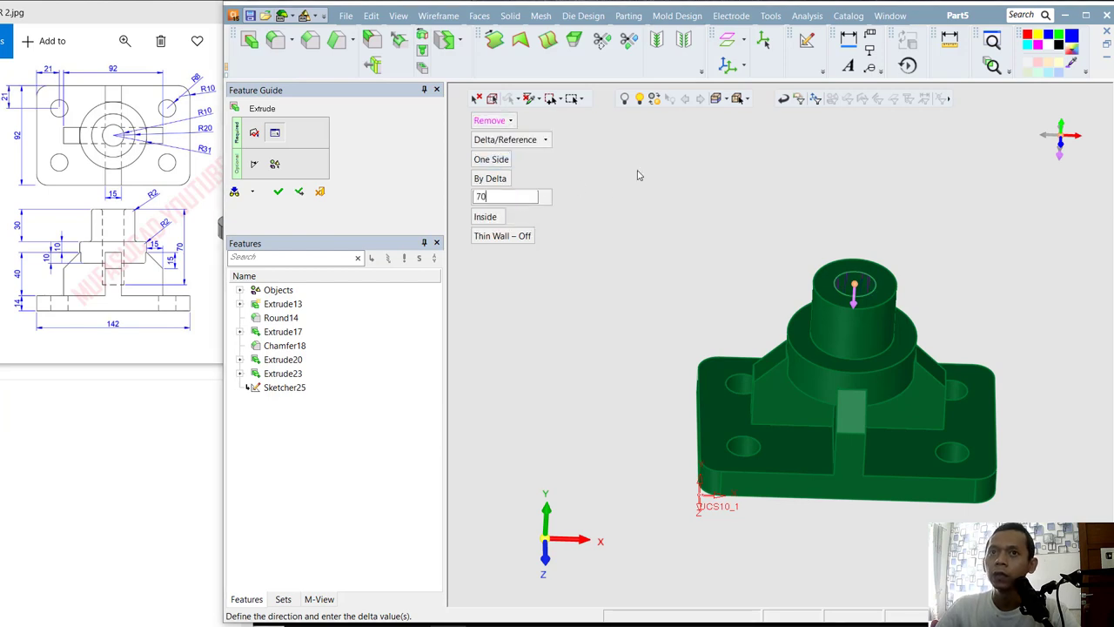
text(0)
key(Return)
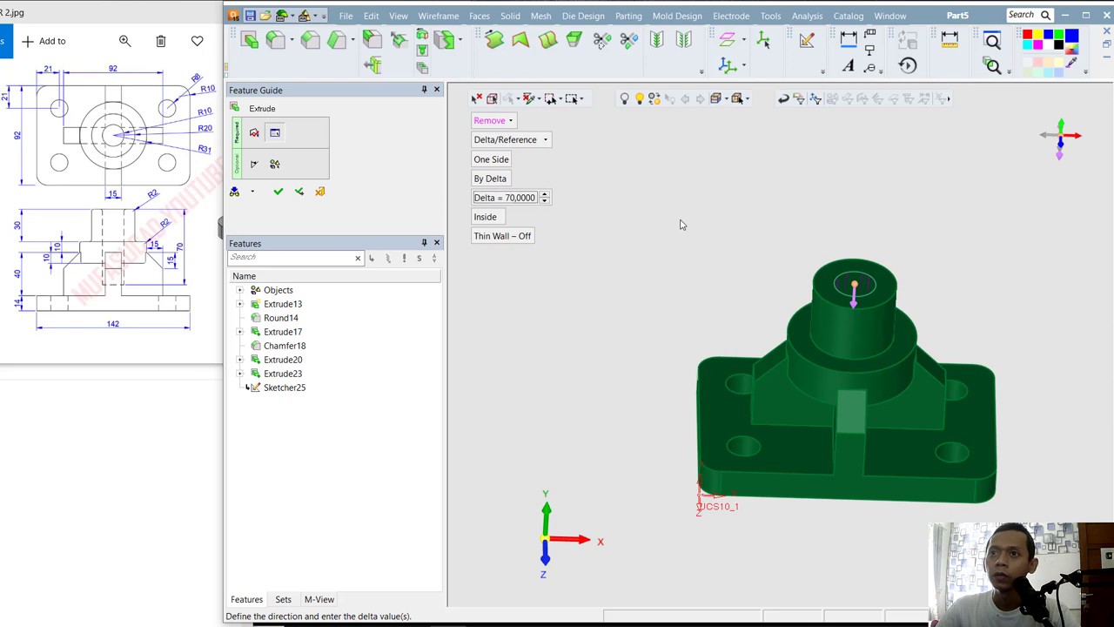
click(280, 192)
mouse_move(935, 263)
middle_down()
mouse_move(924, 355)
mouse_move(945, 274)
mouse_move(921, 266)
middle_up()
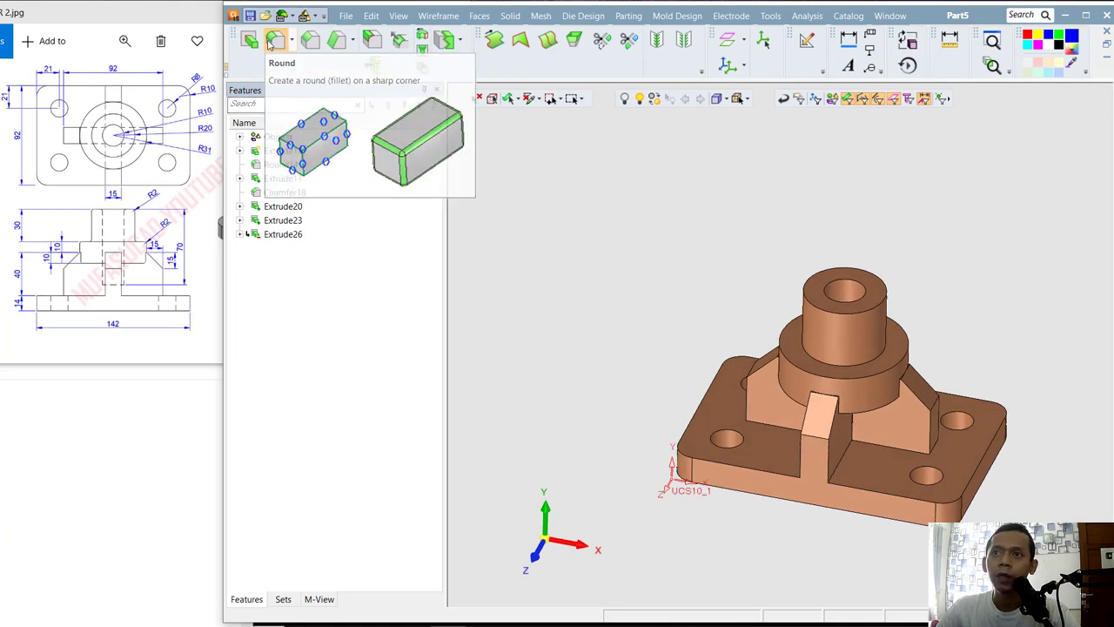
- Start a round and select the stepped boss's circular edges
click(274, 41)
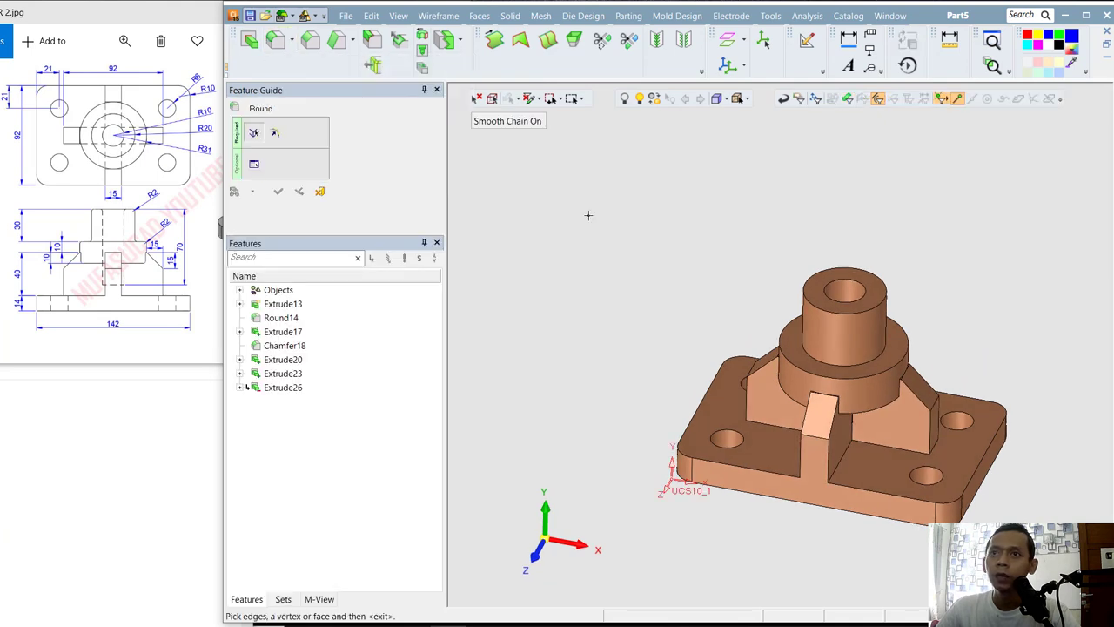
click(818, 304)
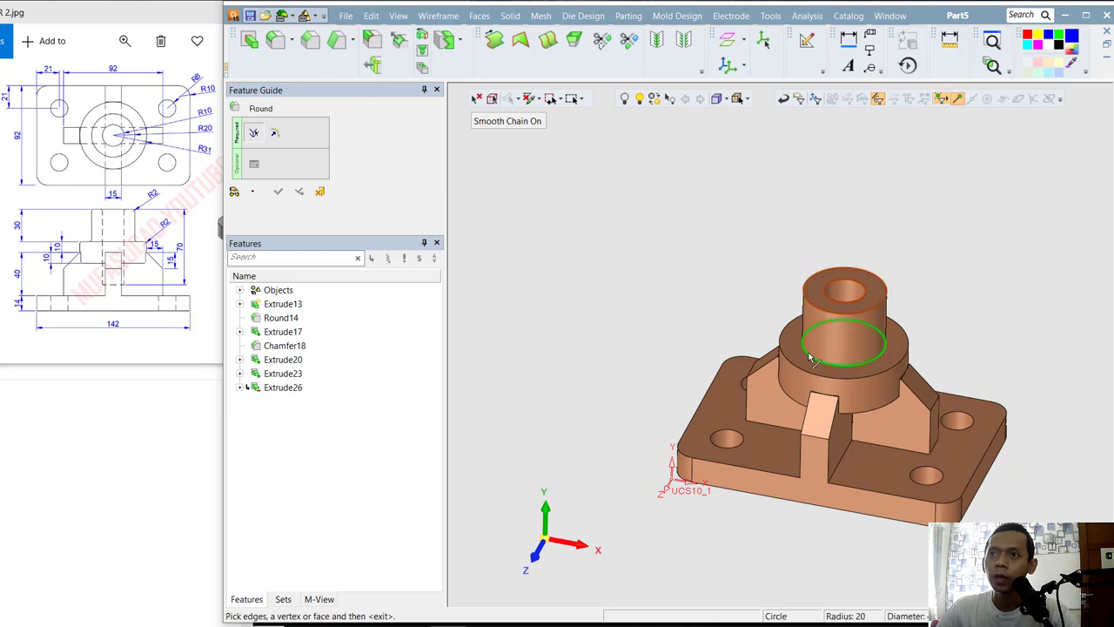
click(810, 358)
click(801, 372)
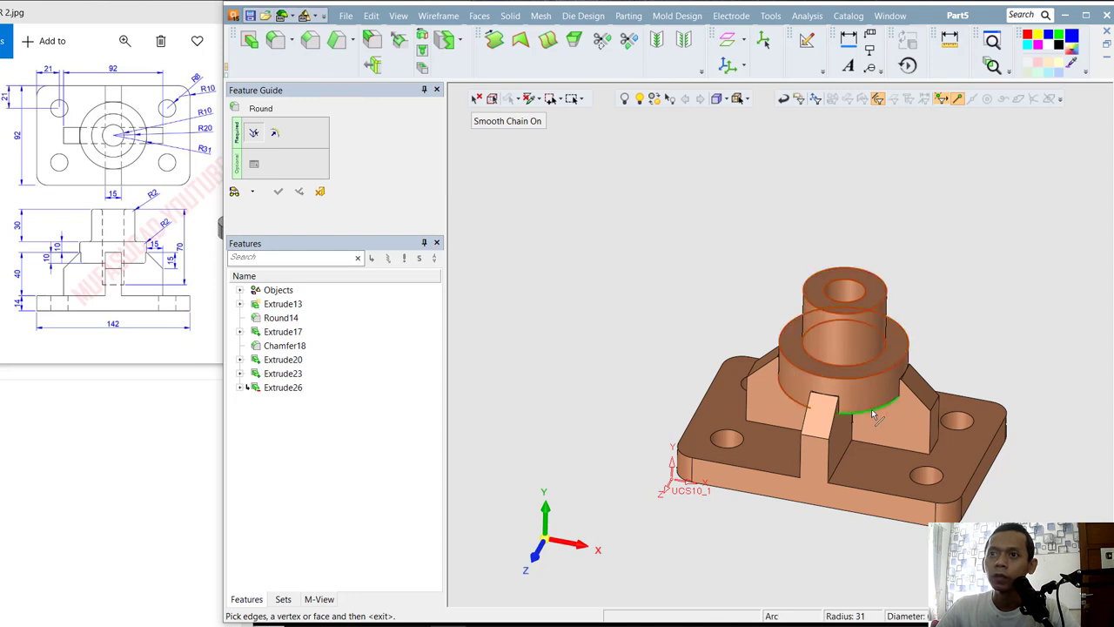
middle_drag(997, 358, 821, 420)
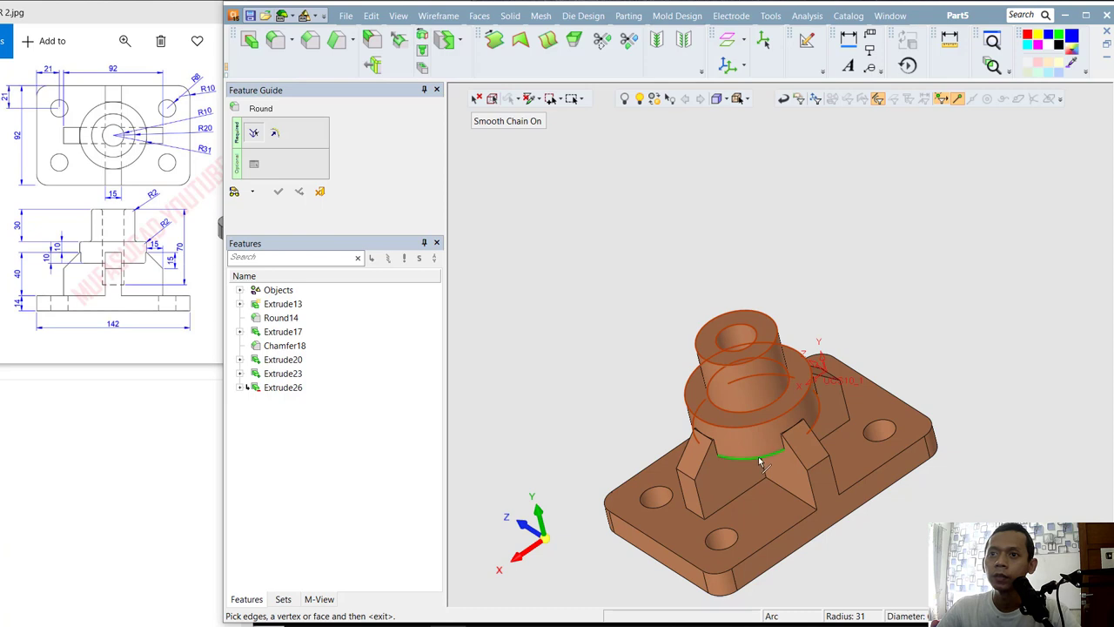
drag(874, 333, 908, 348)
mouse_move(845, 323)
middle_down()
mouse_move(878, 340)
mouse_move(878, 316)
mouse_move(840, 378)
mouse_move(861, 273)
middle_up()
- Set the global radius to 2 mm, preview, and create Round27
click(274, 132)
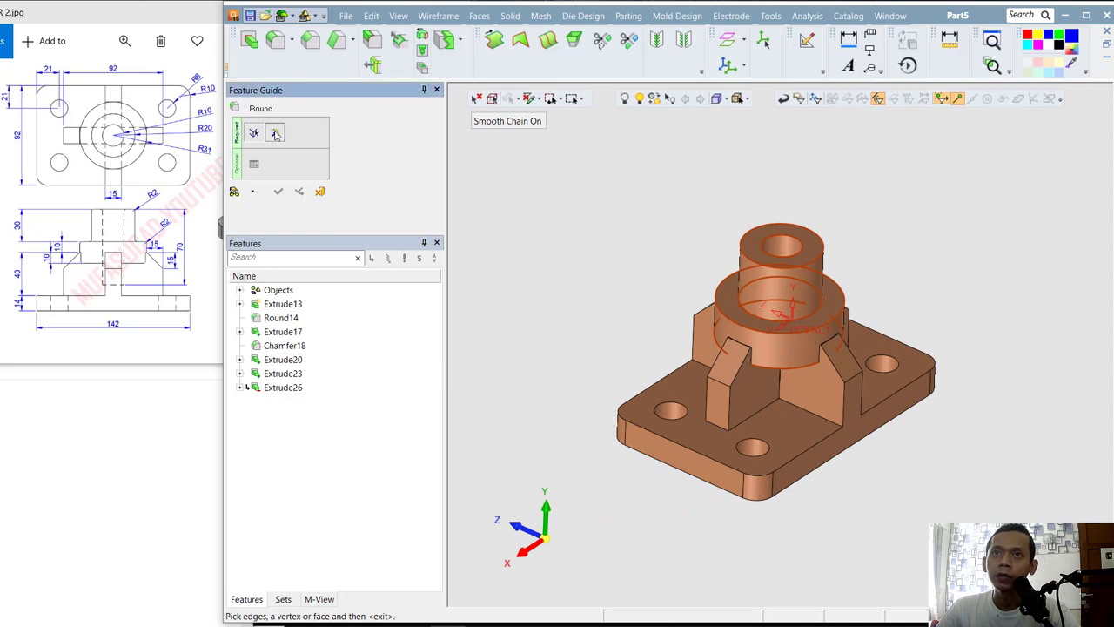
click(557, 141)
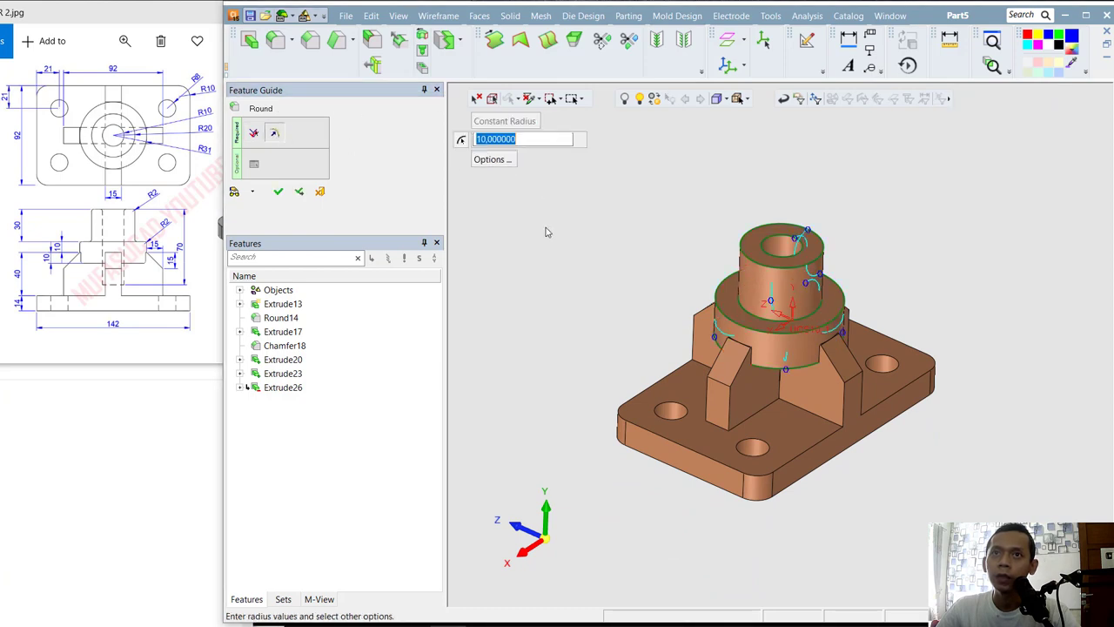
text(2)
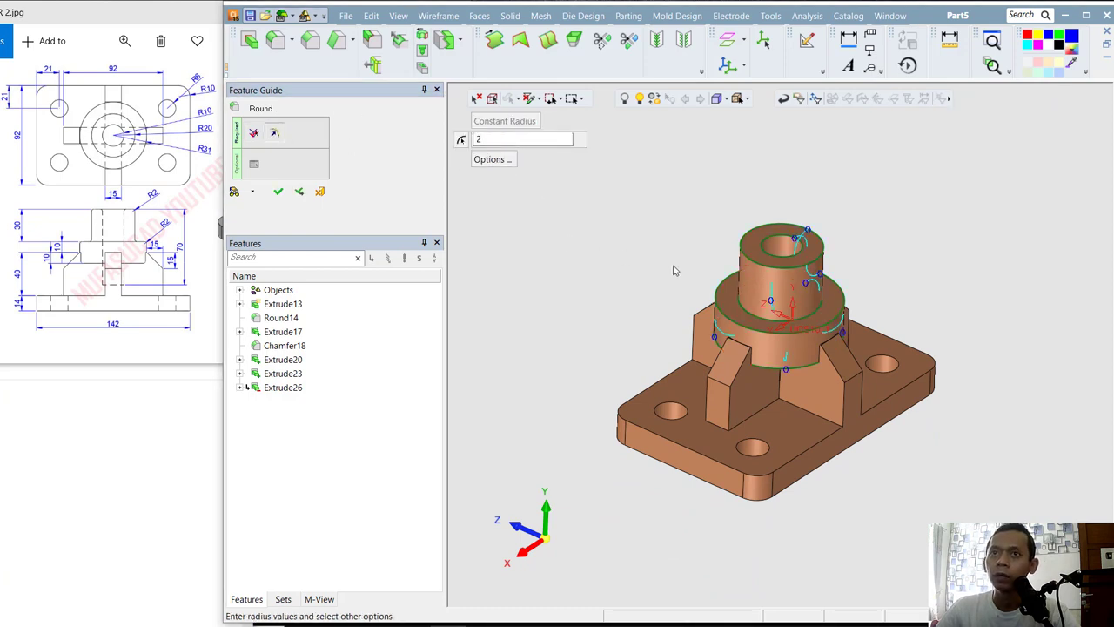
key(Return)
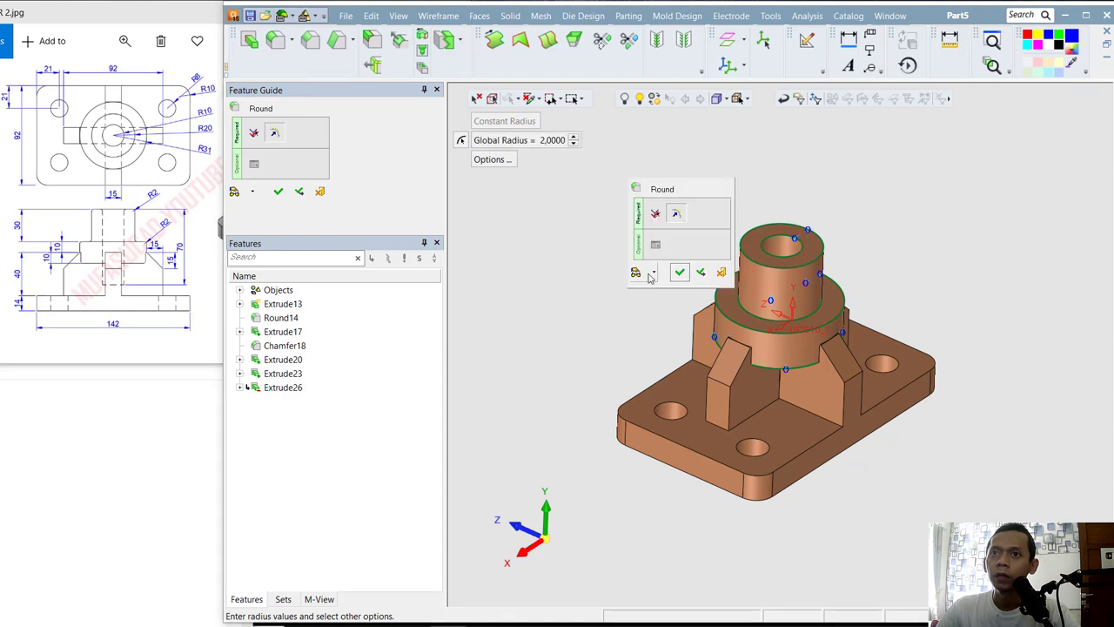
click(652, 272)
click(665, 289)
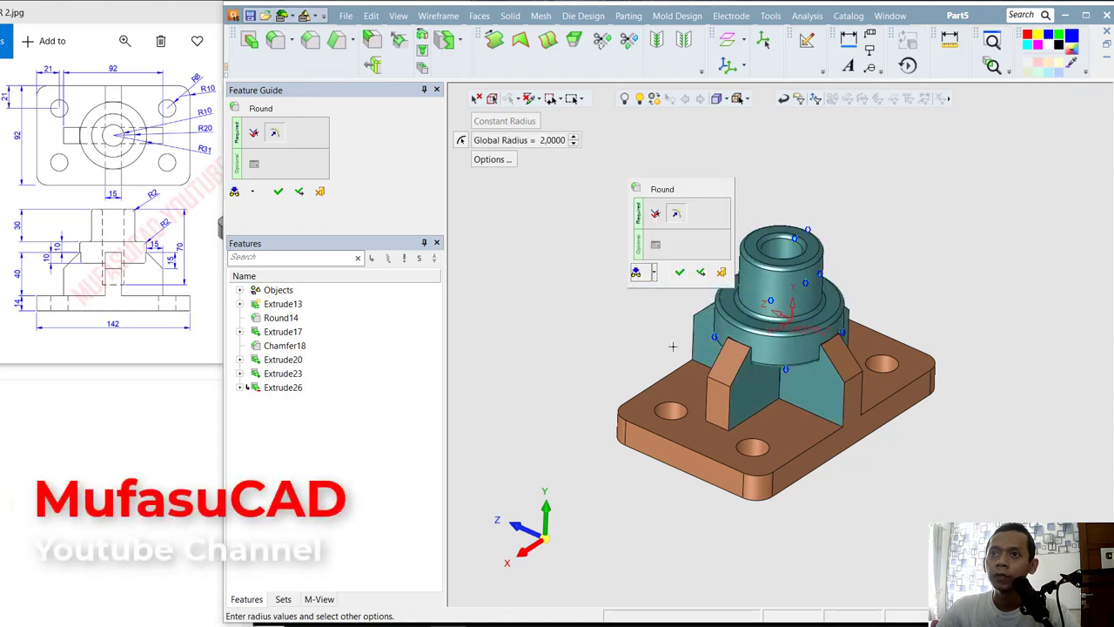
click(679, 273)
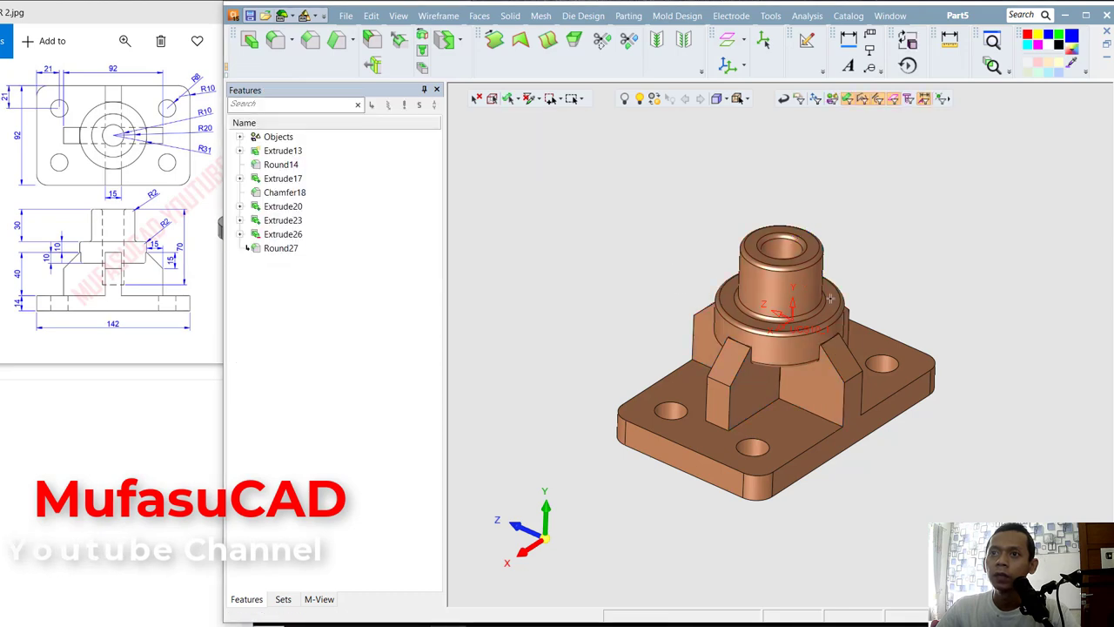
middle_drag(885, 299, 891, 245)
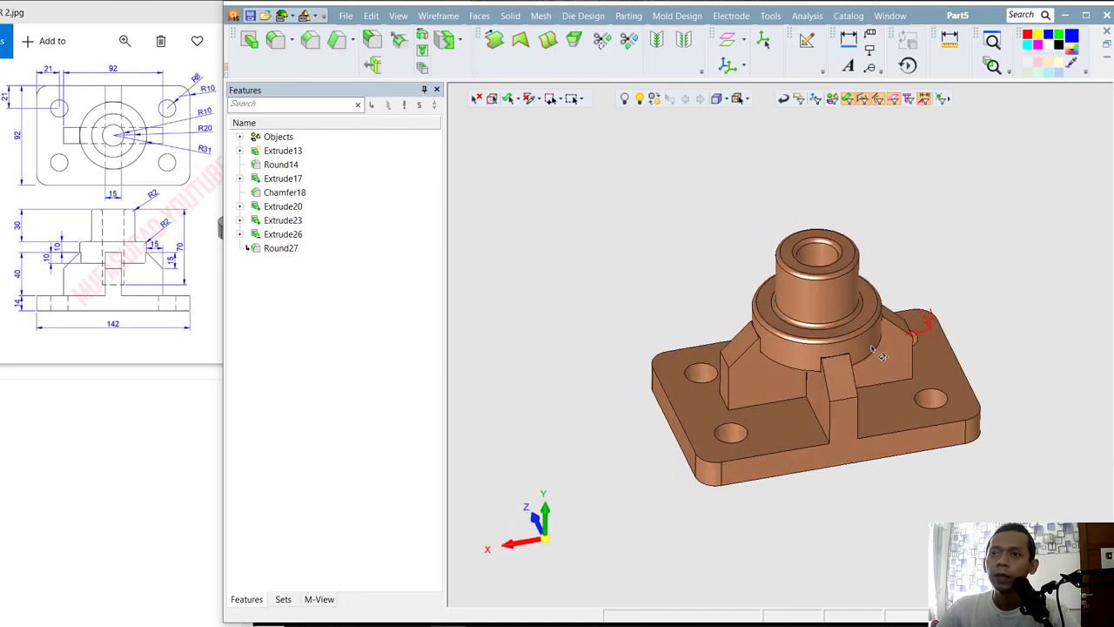